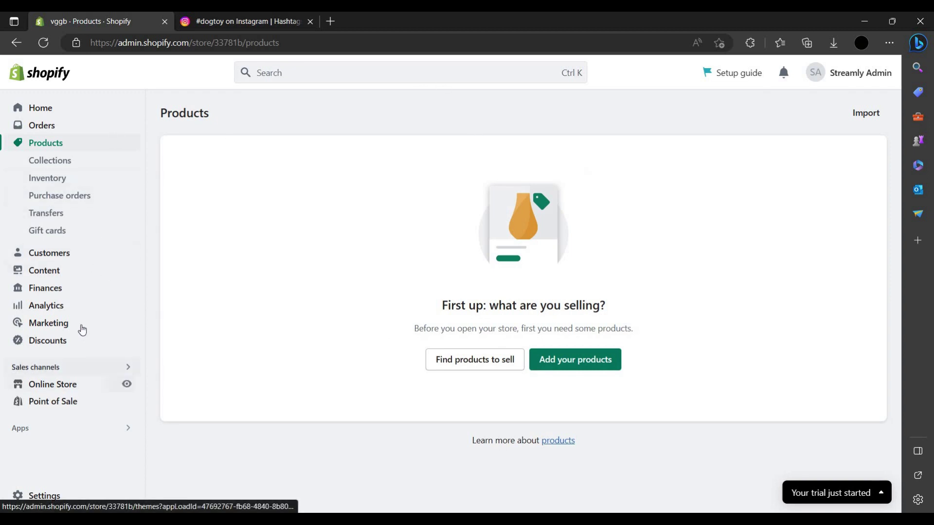
Search apps for 'cj drop' and open the CJdropshipping App Store listing (free, 4.9 rating).
{"action": "left_click", "coordinate": [78, 428]}
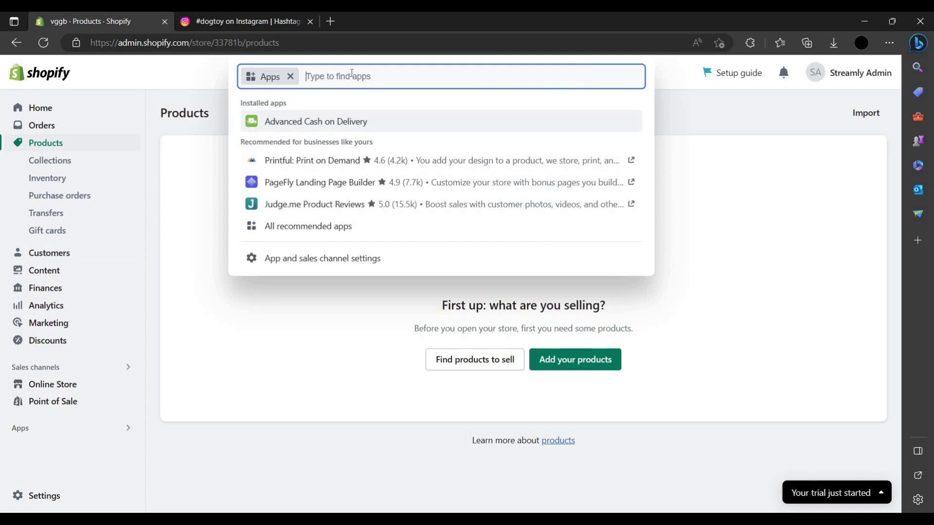
{"action": "type", "text": "cj "}
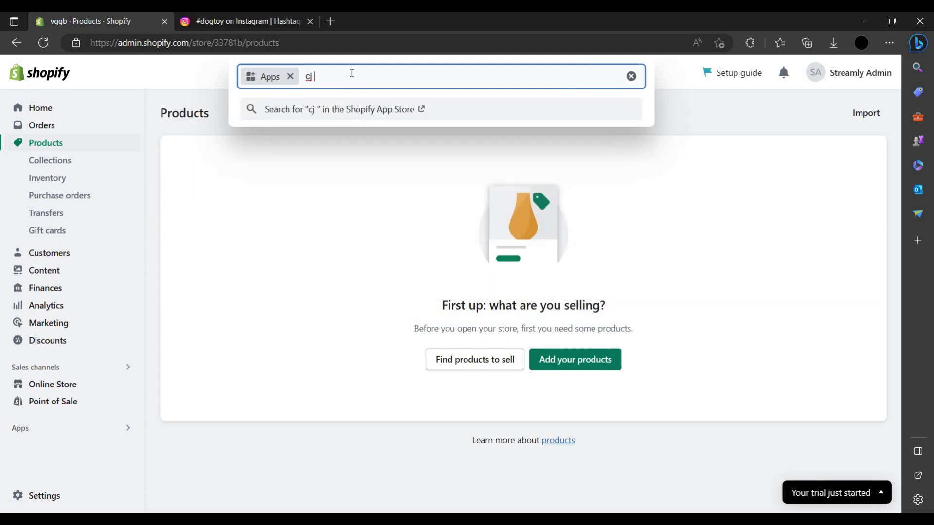
{"action": "type", "text": "drop"}
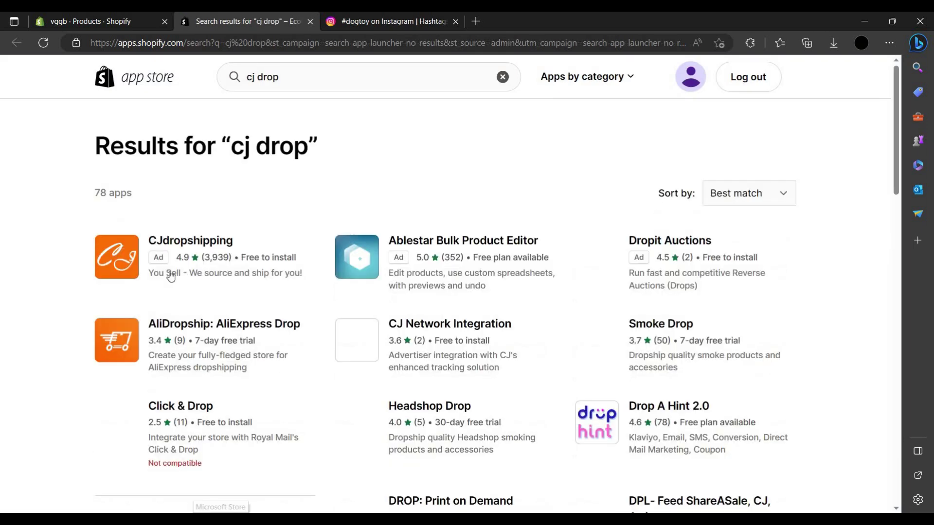
{"action": "left_click", "coordinate": [122, 280]}
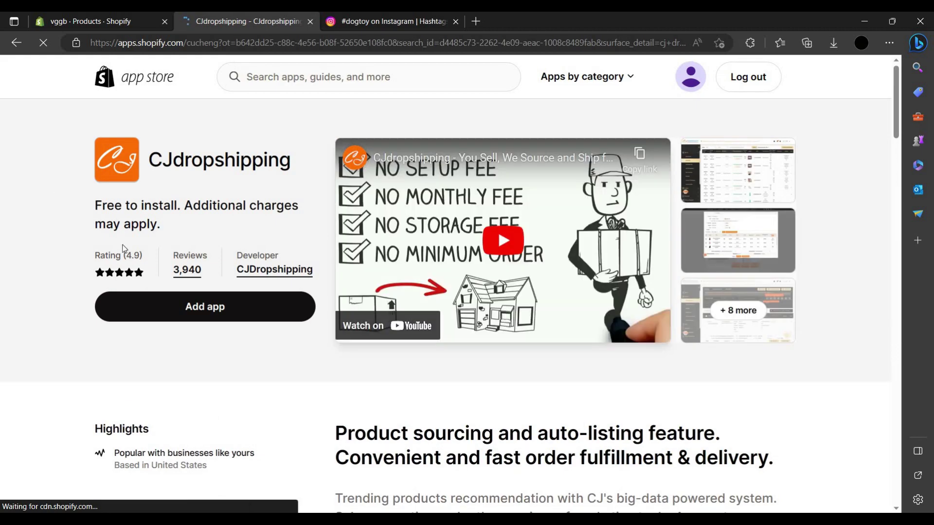
{"action": "scroll", "coordinate": [479, 313], "scroll_direction": "down", "scroll_amount": 10}
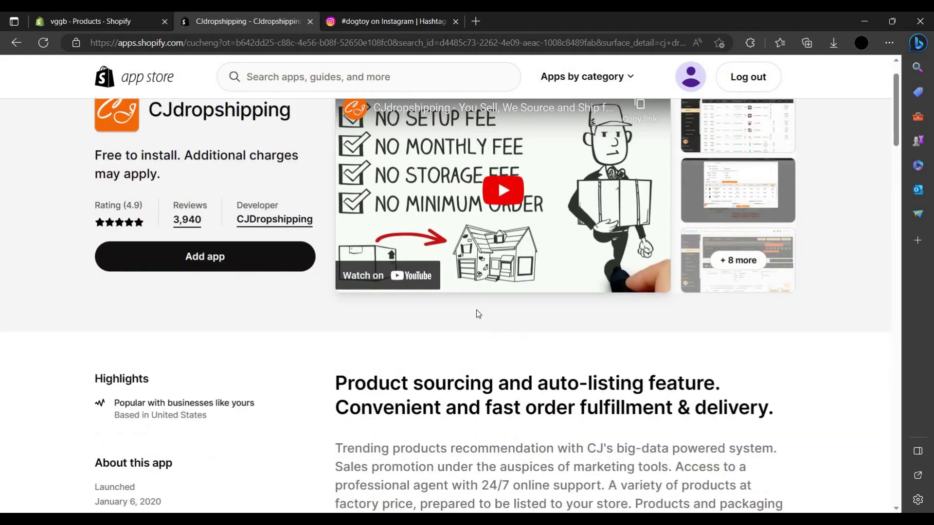
{"action": "scroll", "coordinate": [247, 299], "scroll_direction": "down", "scroll_amount": 5}
{"action": "scroll", "coordinate": [510, 315], "scroll_direction": "up", "scroll_amount": 10}
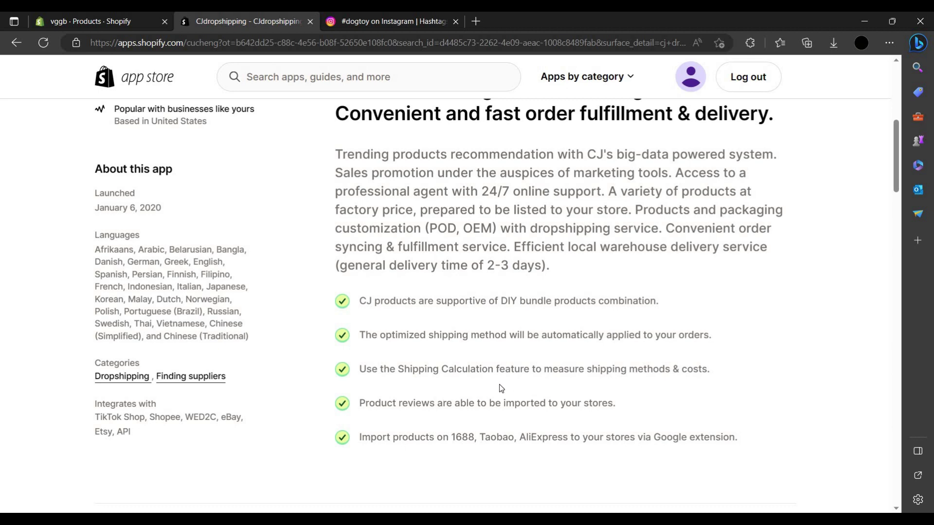
{"action": "scroll", "coordinate": [501, 389], "scroll_direction": "up", "scroll_amount": 7}
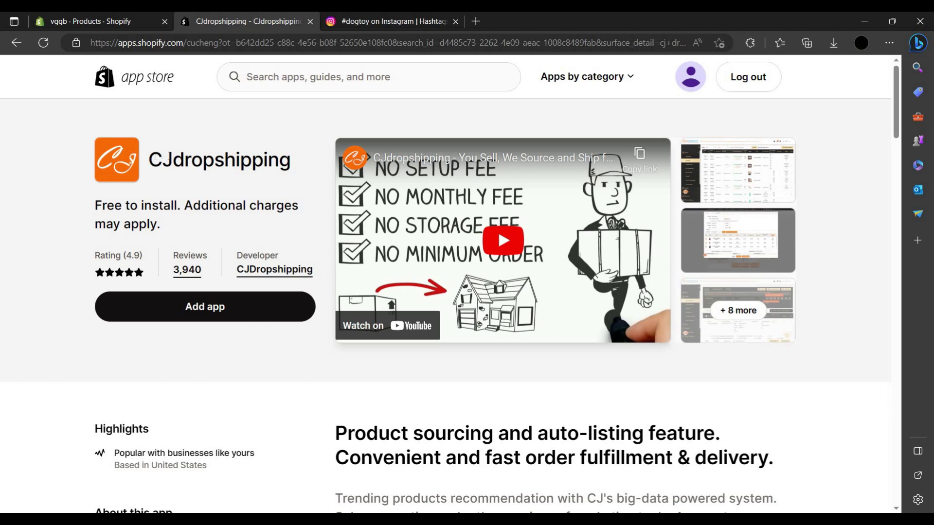
{"action": "left_click_drag", "start_coordinate": [148, 161], "coordinate": [253, 161]}
Add CJdropshipping and approve installing it on the store.
{"action": "left_click", "coordinate": [211, 323]}
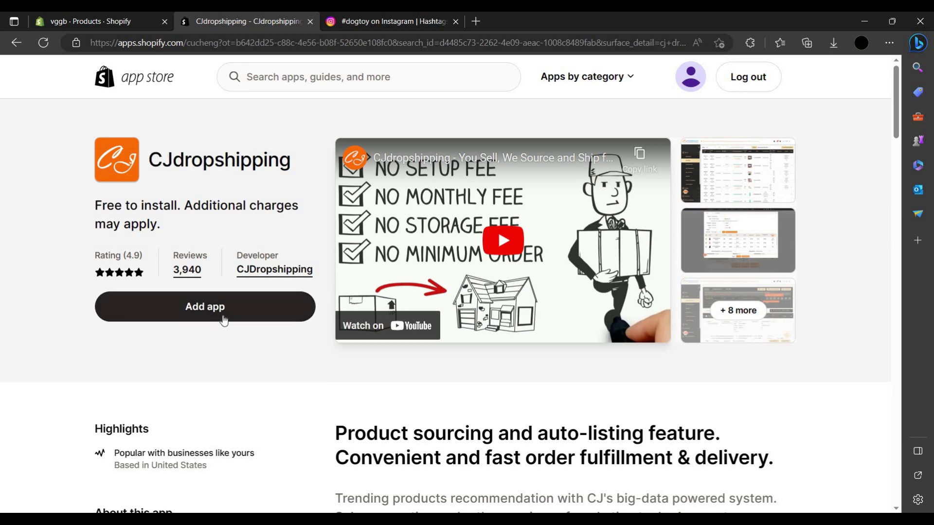
{"action": "left_click", "coordinate": [209, 308]}
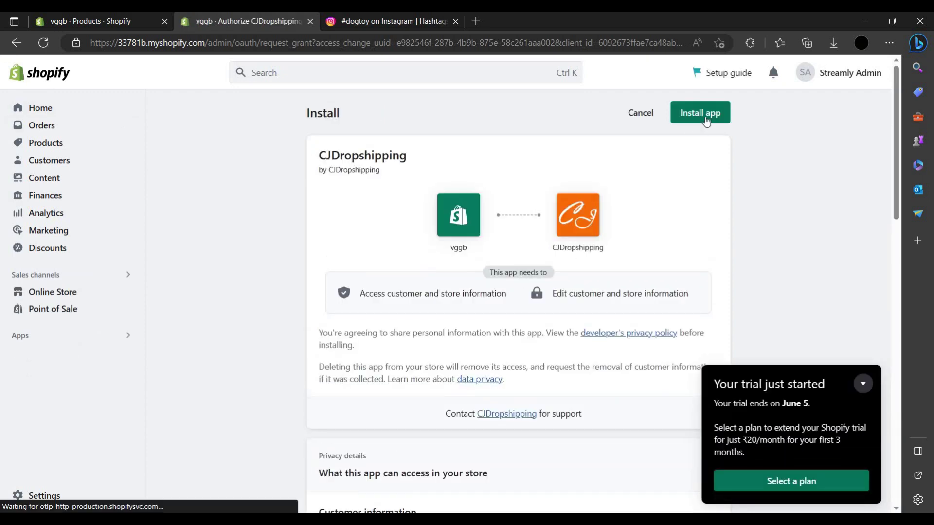
{"action": "left_click", "coordinate": [706, 119]}
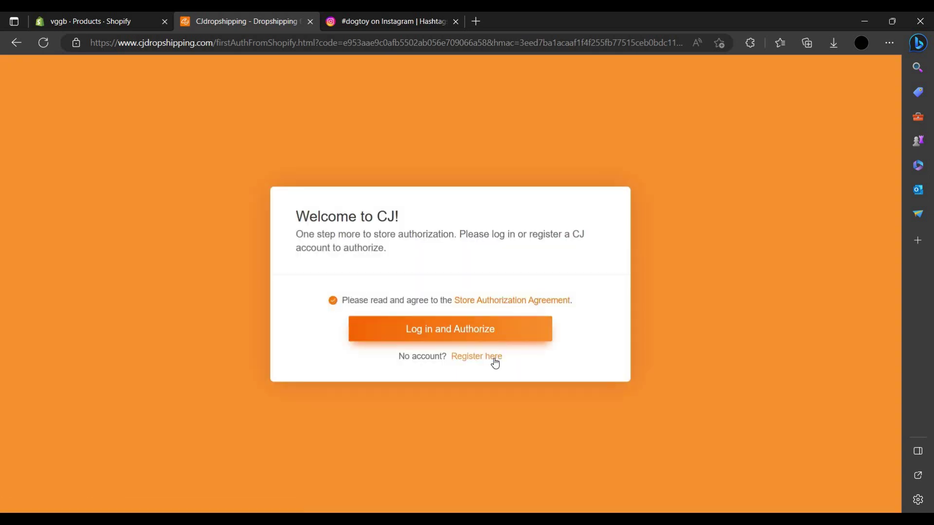
Log in to CJdropshipping with the store owner's Google account and authorize the store.
{"action": "left_click", "coordinate": [479, 339]}
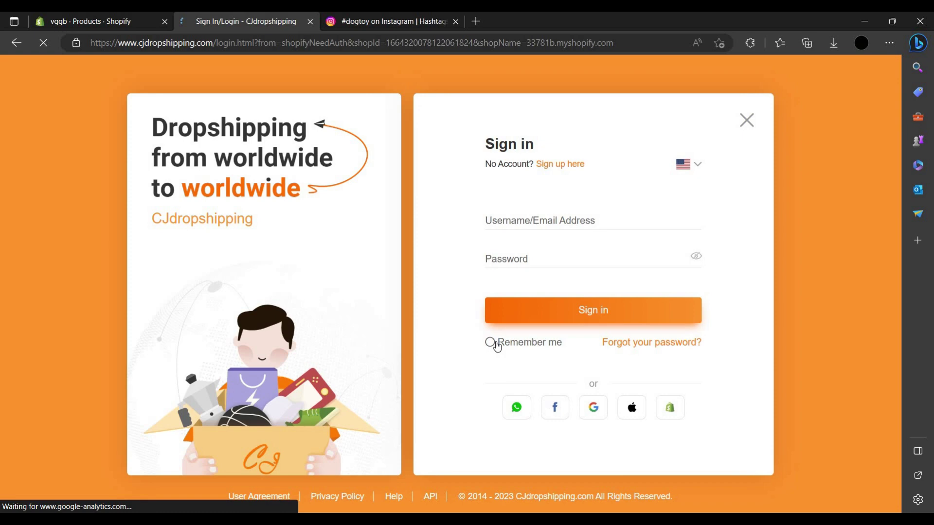
{"action": "left_click", "coordinate": [590, 412]}
{"action": "scroll", "coordinate": [447, 340], "scroll_direction": "down", "scroll_amount": 5}
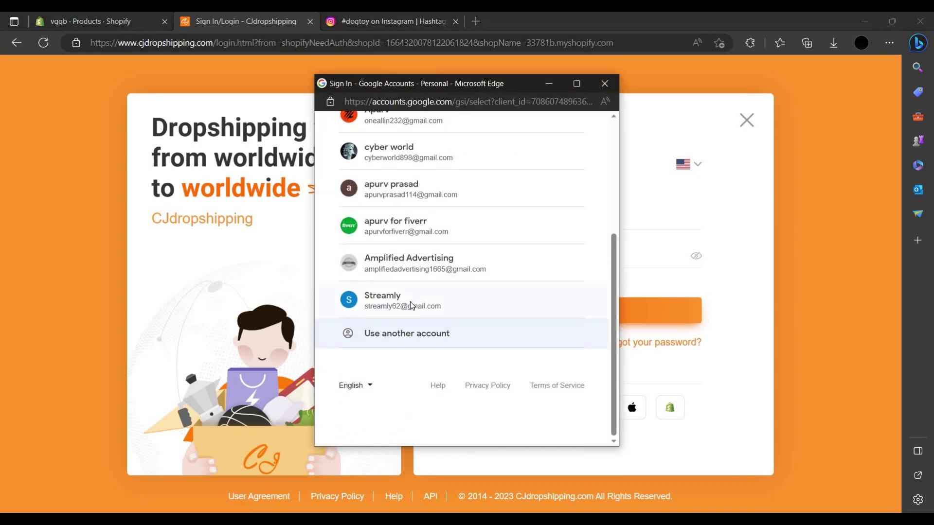
{"action": "left_click", "coordinate": [411, 305]}
{"action": "left_click", "coordinate": [559, 355]}
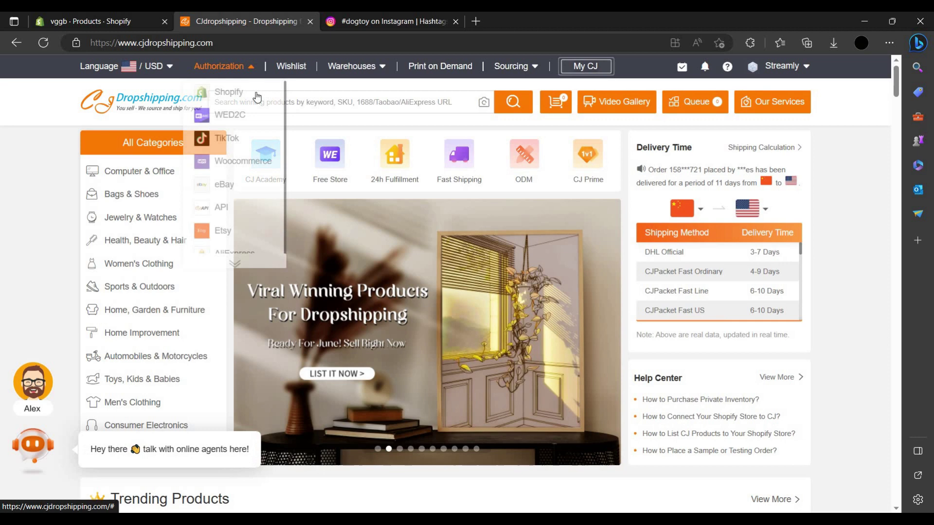
Search the Shopify App Store for 'cj drop' and open the installed CJdropshipping app.
{"action": "left_click", "coordinate": [97, 21]}
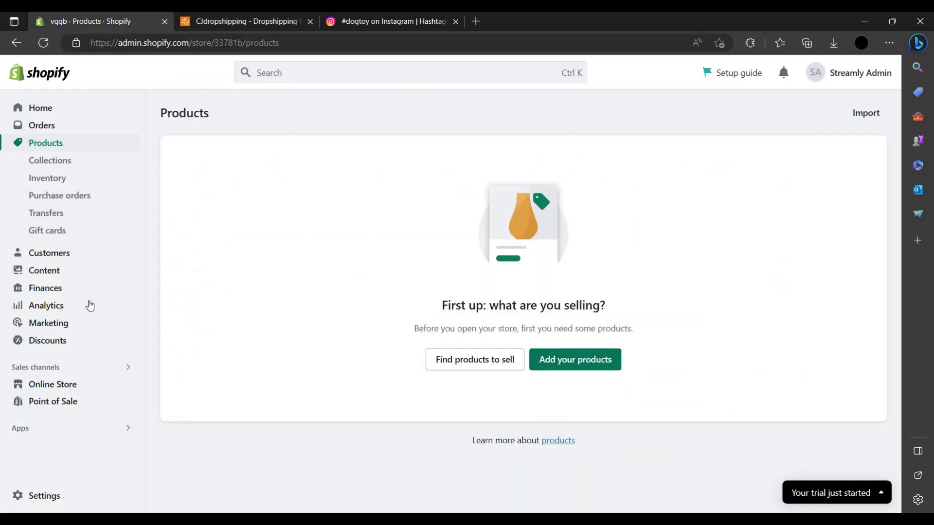
{"action": "left_click", "coordinate": [251, 21]}
{"action": "left_click", "coordinate": [126, 21]}
{"action": "left_click", "coordinate": [283, 73]}
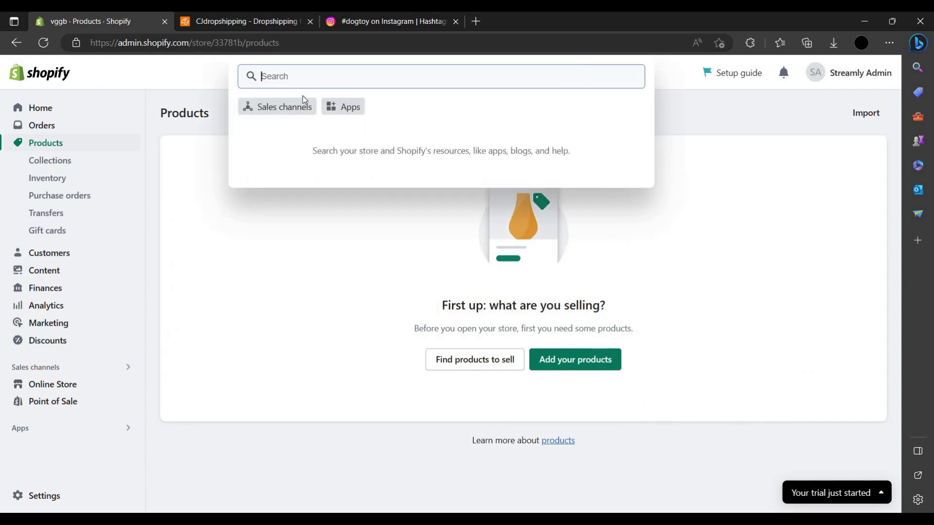
{"action": "type", "text": "drop"}
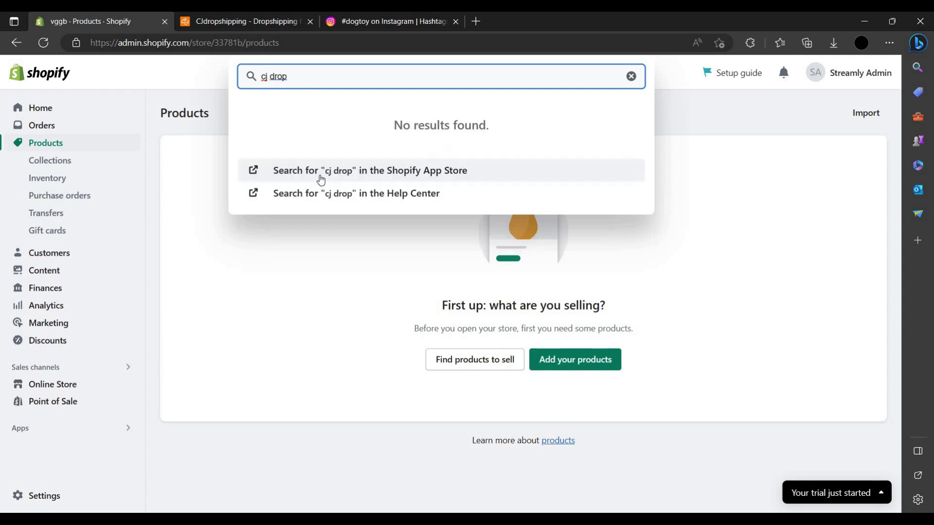
{"action": "left_click", "coordinate": [358, 171]}
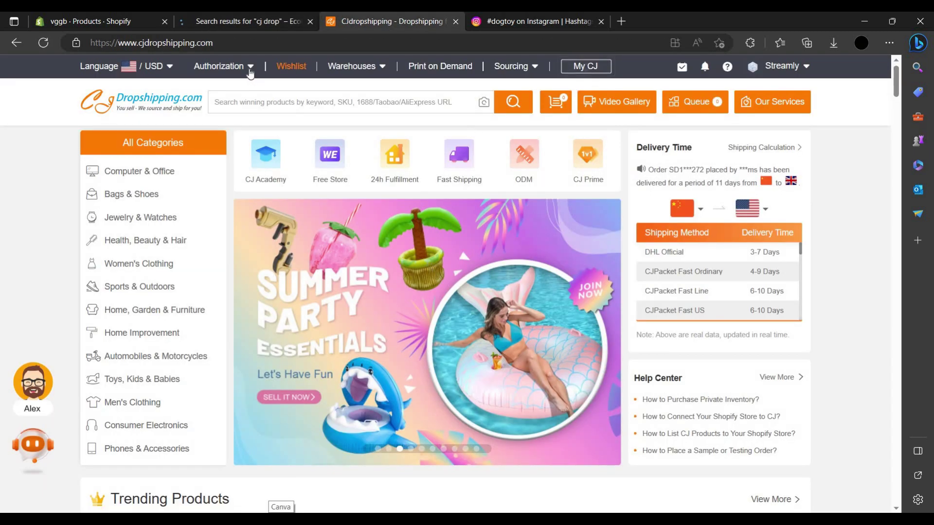
{"action": "left_click", "coordinate": [264, 16]}
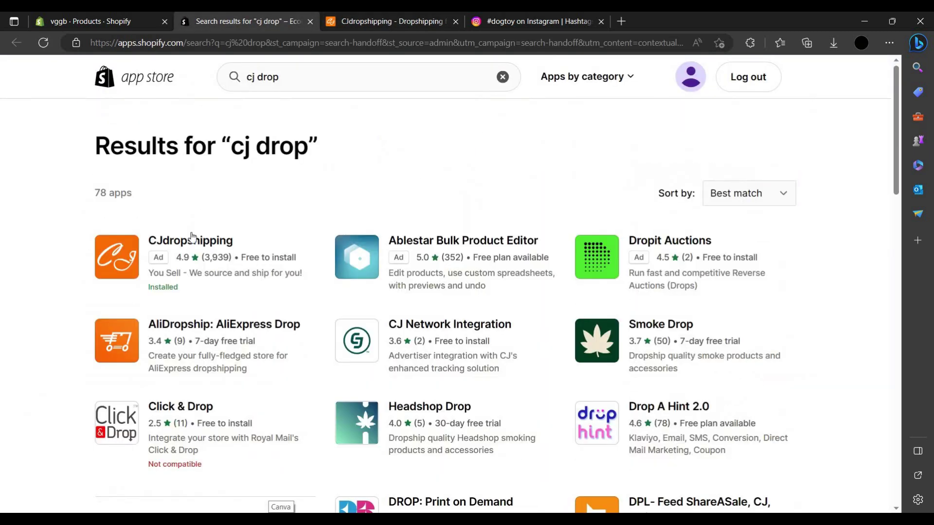
{"action": "left_click", "coordinate": [190, 240]}
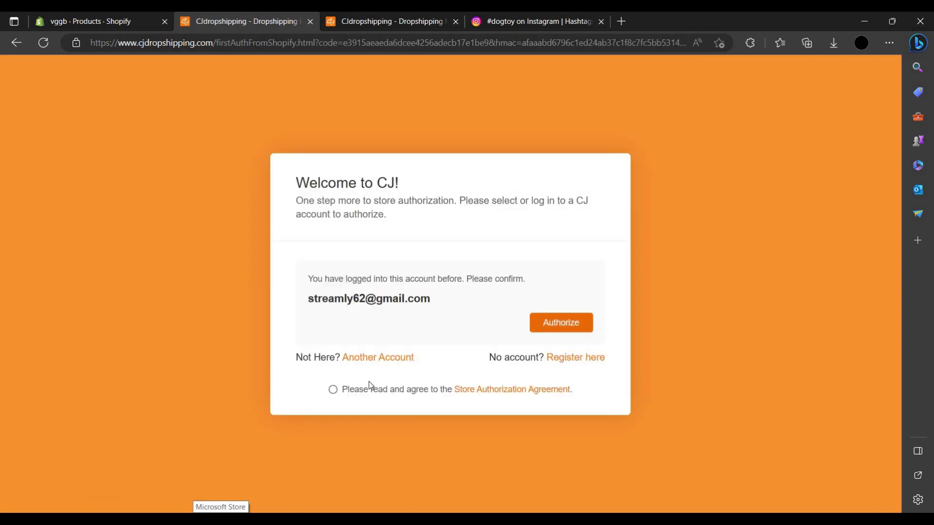
Authorize the store connection and answer 'No. I don't have products'.
{"action": "left_click", "coordinate": [535, 323]}
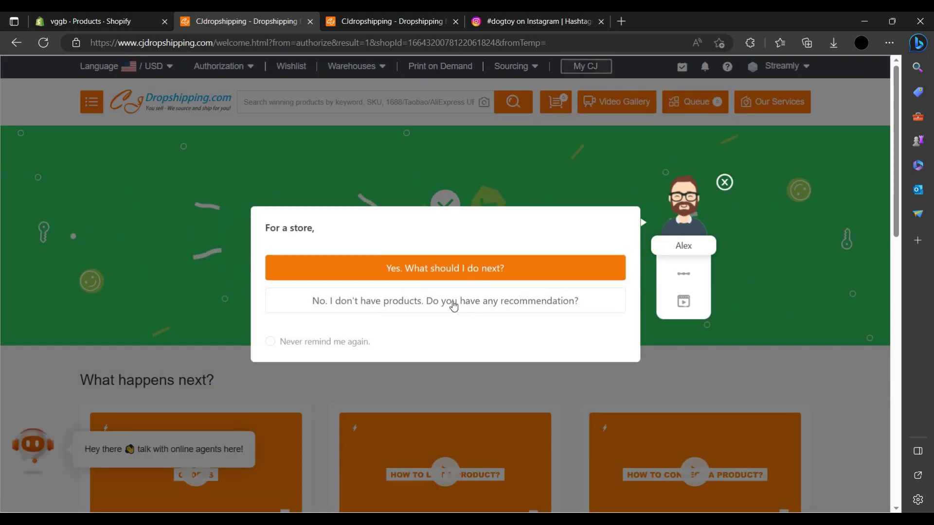
{"action": "left_click", "coordinate": [445, 268]}
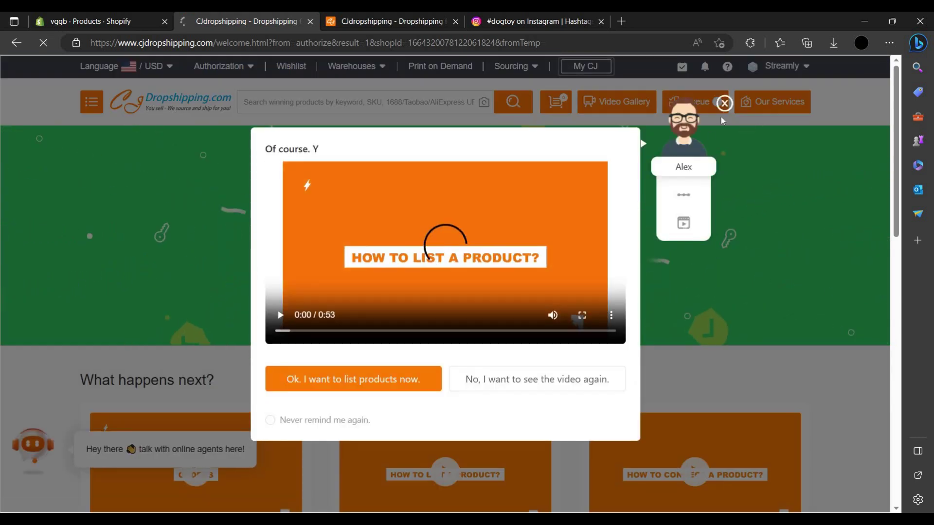
{"action": "left_click", "coordinate": [354, 377]}
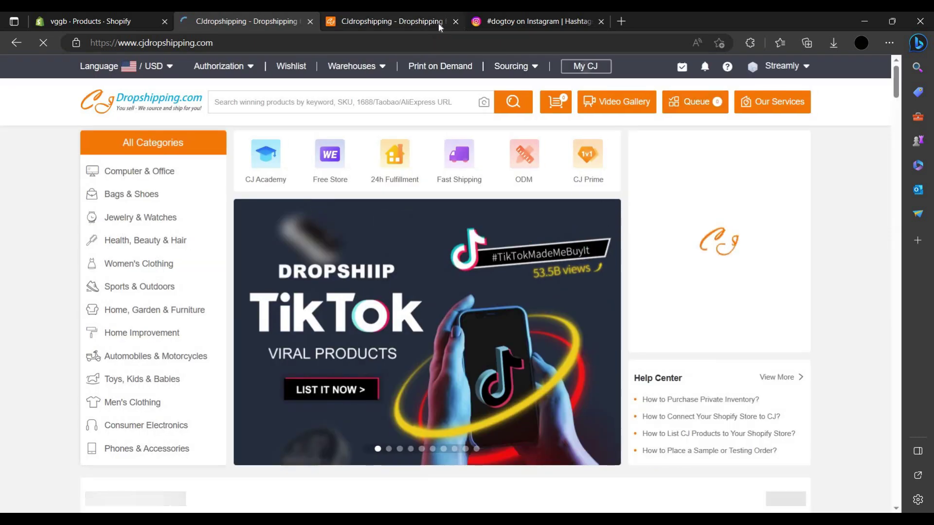
Close the duplicate CJ tab and the onboarding video, then scroll to Trending Products.
{"action": "left_click", "coordinate": [454, 22]}
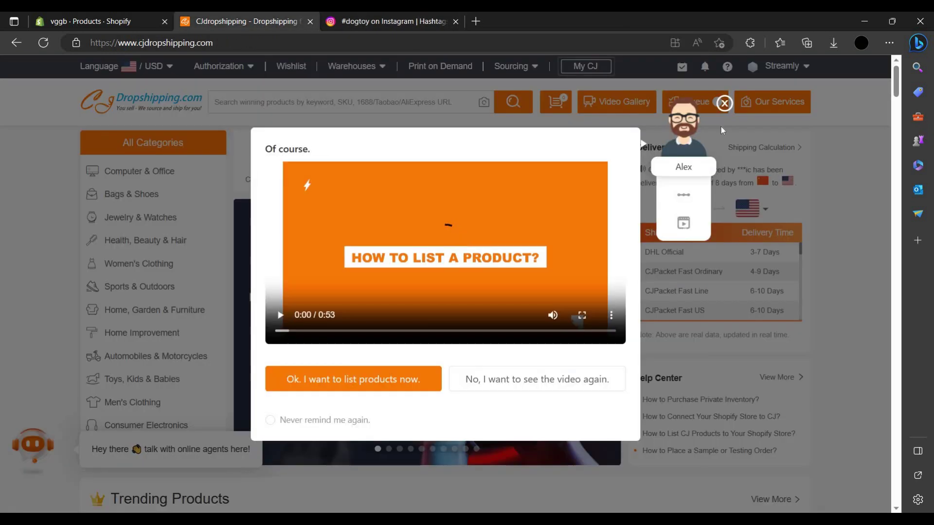
{"action": "left_click", "coordinate": [723, 103]}
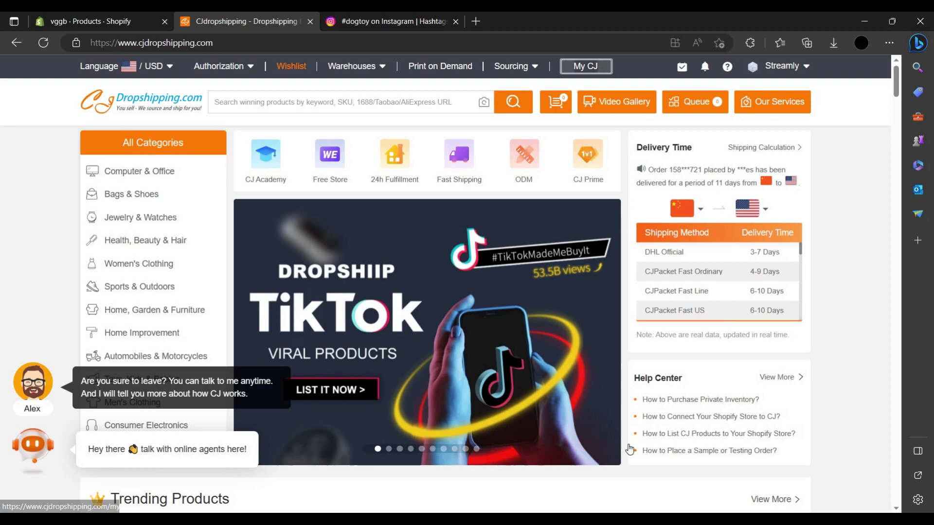
{"action": "scroll", "coordinate": [456, 321], "scroll_direction": "down", "scroll_amount": 4}
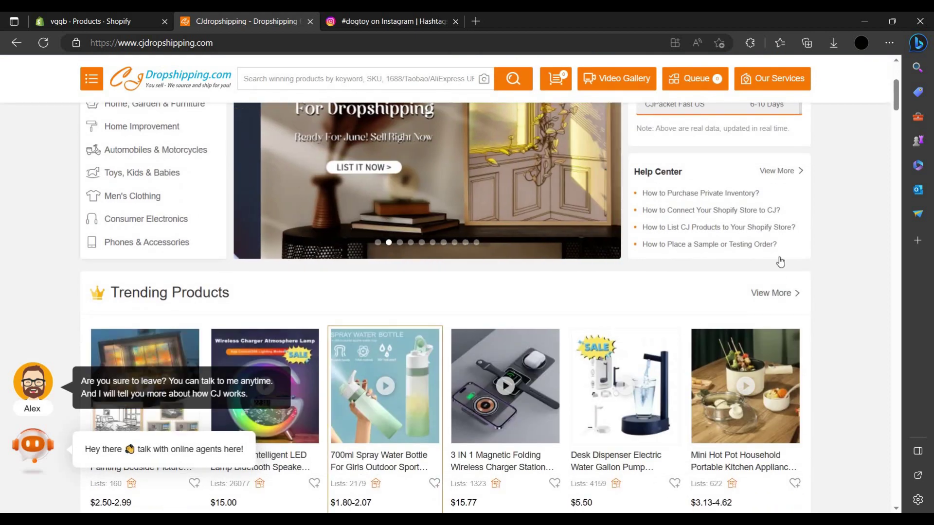
{"action": "scroll", "coordinate": [787, 166], "scroll_direction": "down", "scroll_amount": 3}
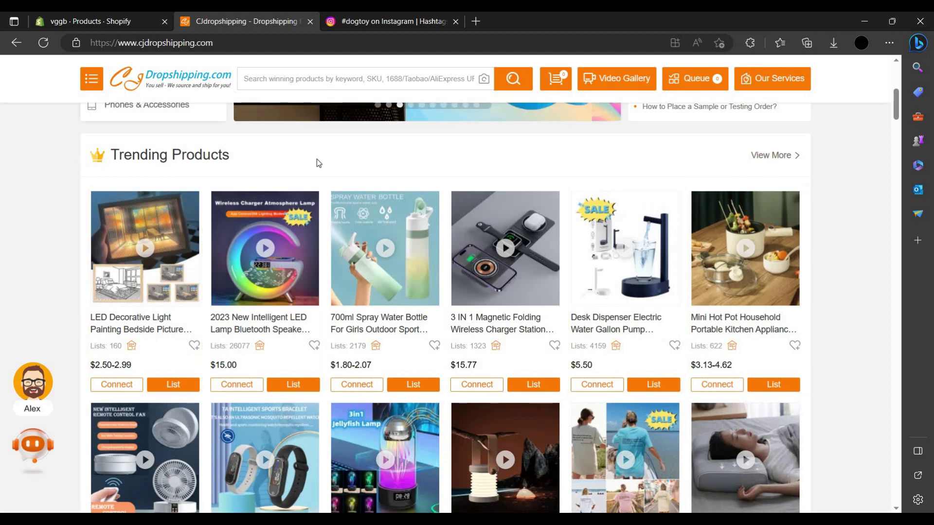
Open the full Trending Products list and select the shark slippers' product title for copying.
{"action": "left_click", "coordinate": [780, 158]}
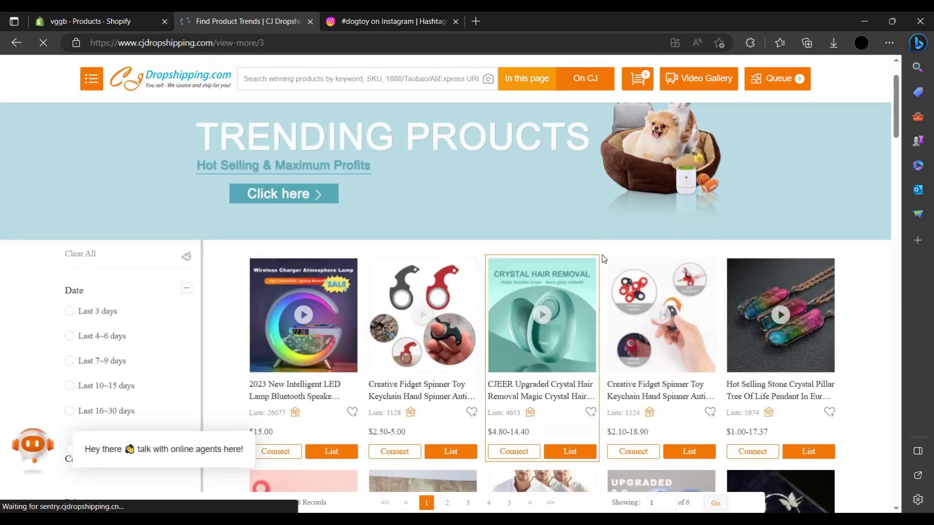
{"action": "scroll", "coordinate": [633, 253], "scroll_direction": "down", "scroll_amount": 5}
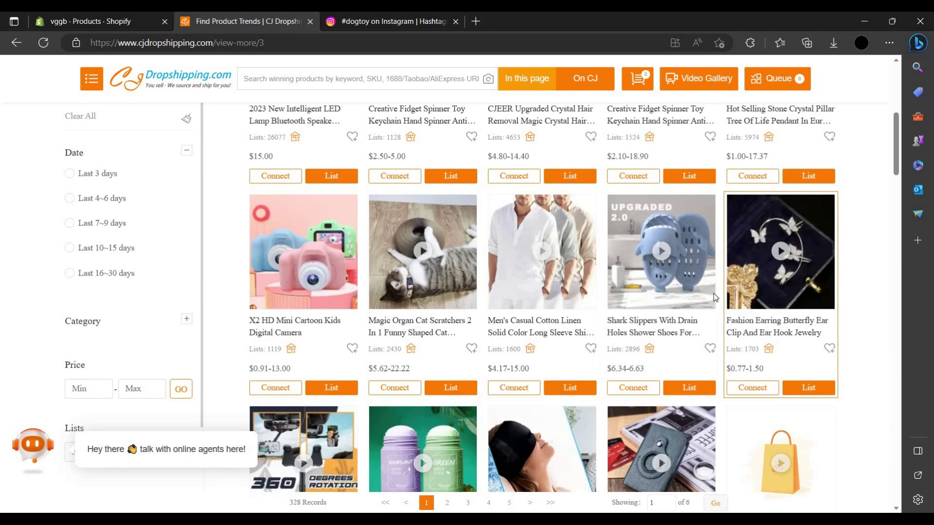
{"action": "scroll", "coordinate": [714, 294], "scroll_direction": "down", "scroll_amount": 2}
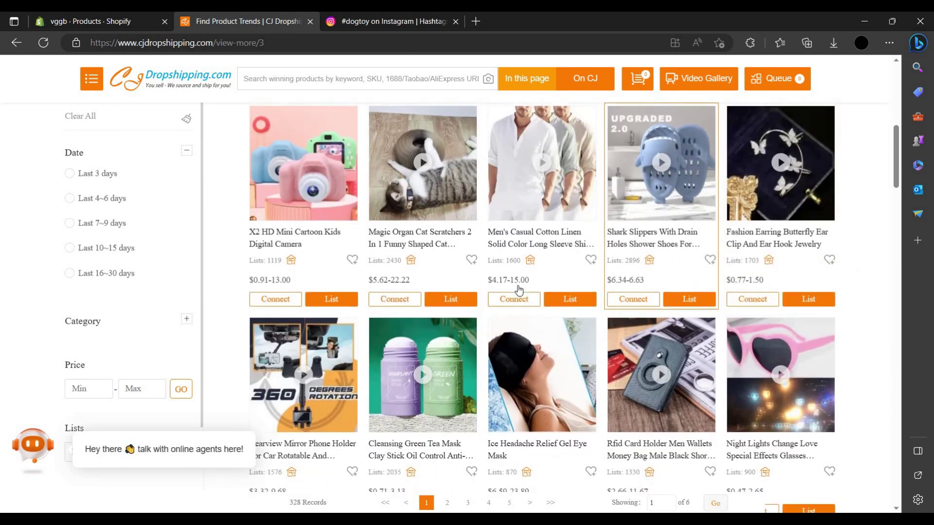
{"action": "scroll", "coordinate": [519, 289], "scroll_direction": "down", "scroll_amount": 4}
{"action": "scroll", "coordinate": [632, 282], "scroll_direction": "up", "scroll_amount": 4}
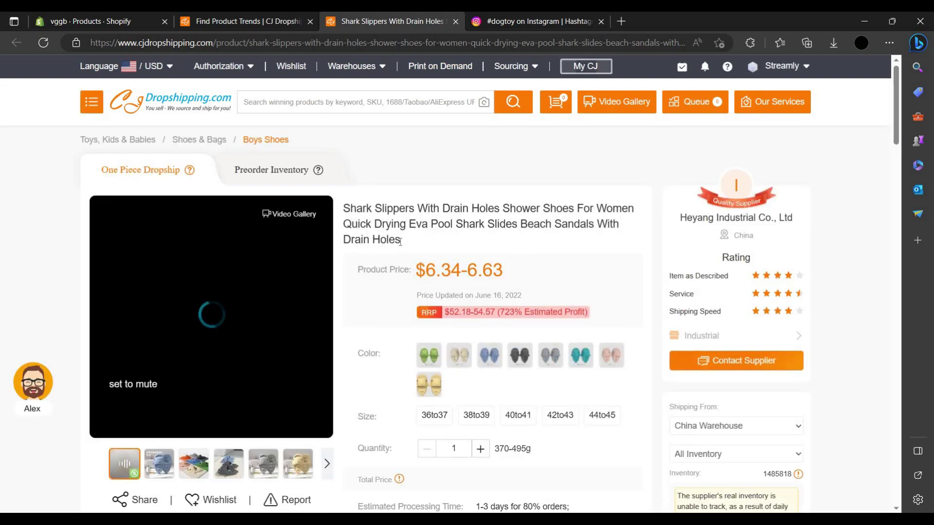
{"action": "scroll", "coordinate": [209, 425], "scroll_direction": "down", "scroll_amount": 1}
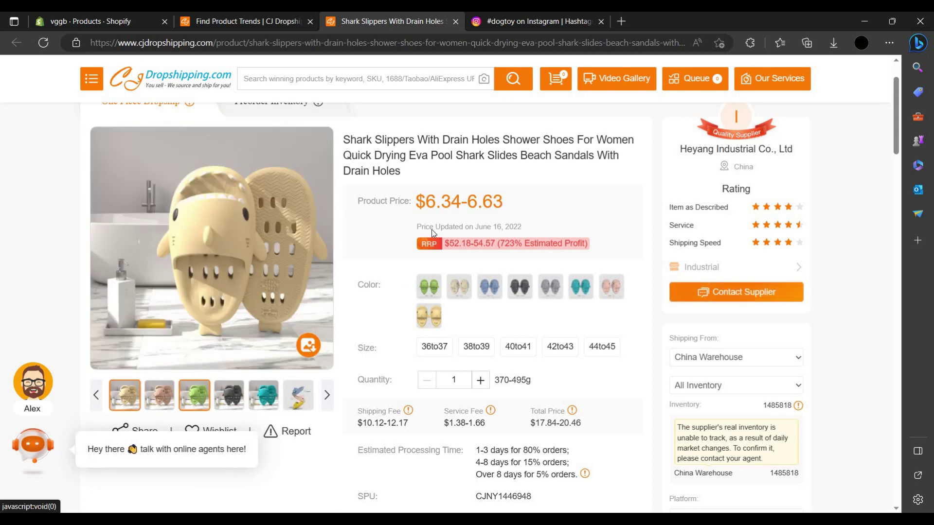
{"action": "left_click_drag", "start_coordinate": [388, 169], "coordinate": [352, 145]}
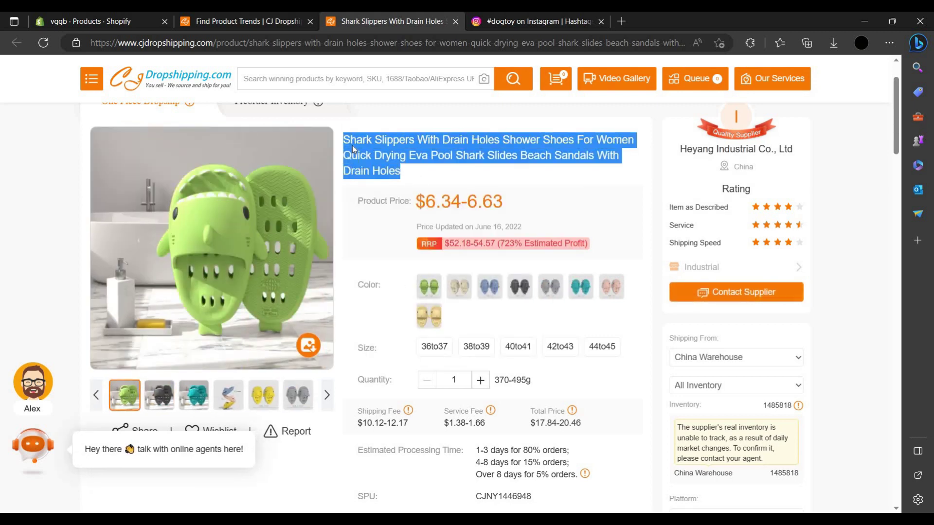
{"action": "right_click", "coordinate": [353, 146]}
Paste the slipper title into Instagram search and like a #sharkslipperswithdrainholes post.
{"action": "left_click", "coordinate": [372, 156]}
{"action": "left_click", "coordinate": [535, 21]}
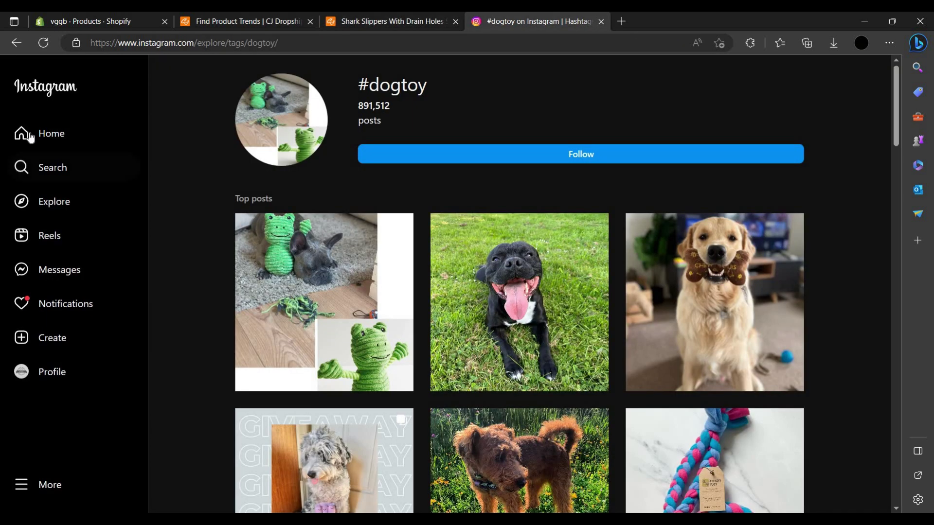
{"action": "left_click", "coordinate": [96, 179]}
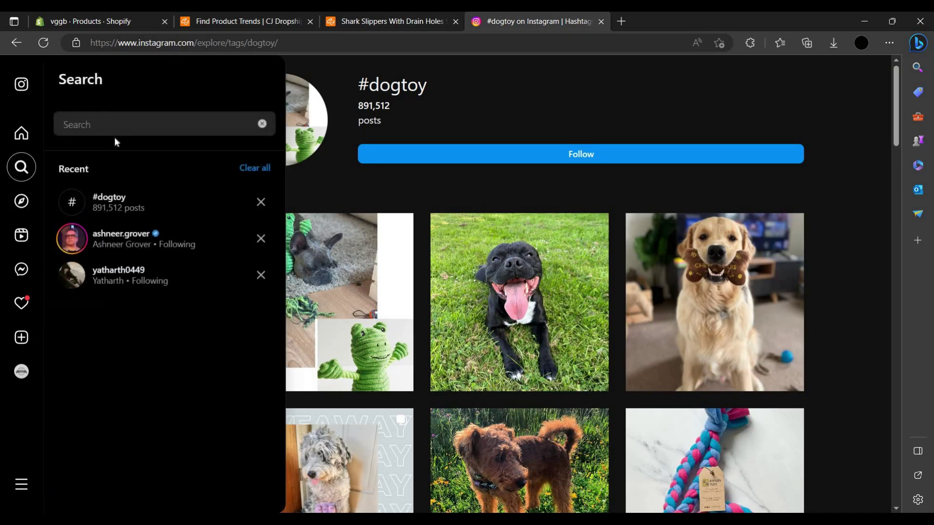
{"action": "key", "text": "ctrl+v"}
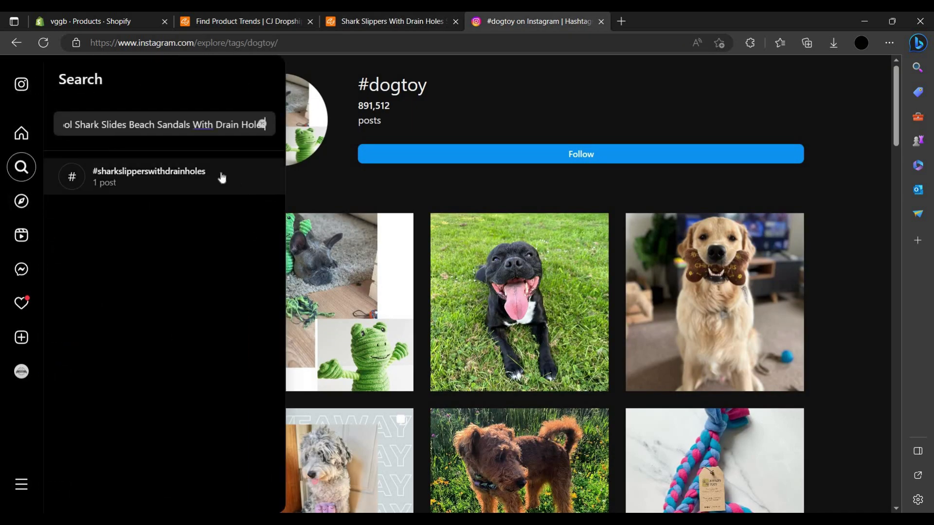
{"action": "left_click", "coordinate": [222, 178]}
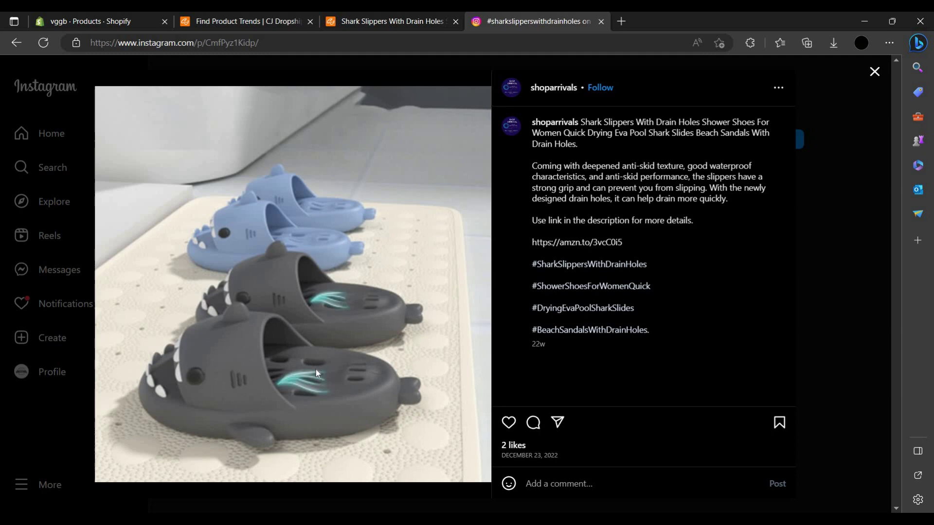
{"action": "double_click", "coordinate": [341, 334]}
Show the stacked three-colour slippers photo, close the Instagram post, and return to Trending Products.
{"action": "left_click", "coordinate": [417, 15]}
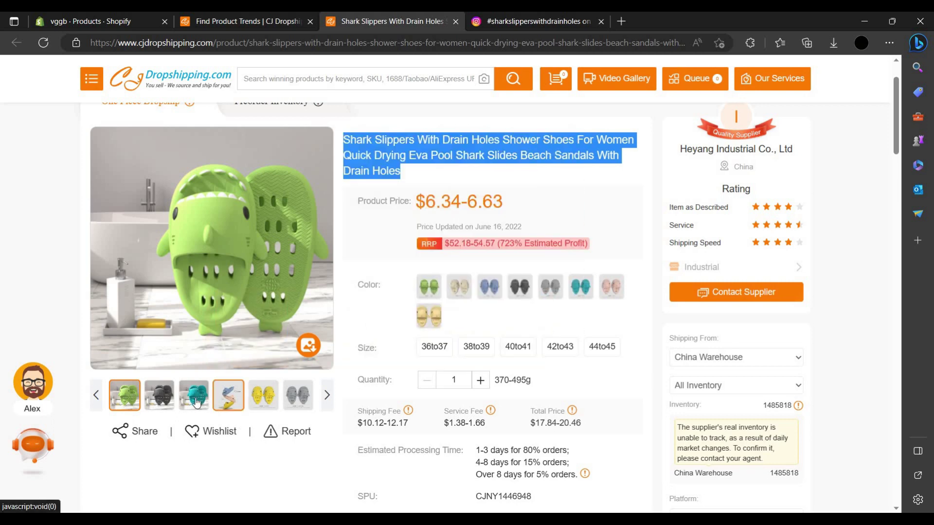
{"action": "left_click", "coordinate": [233, 399]}
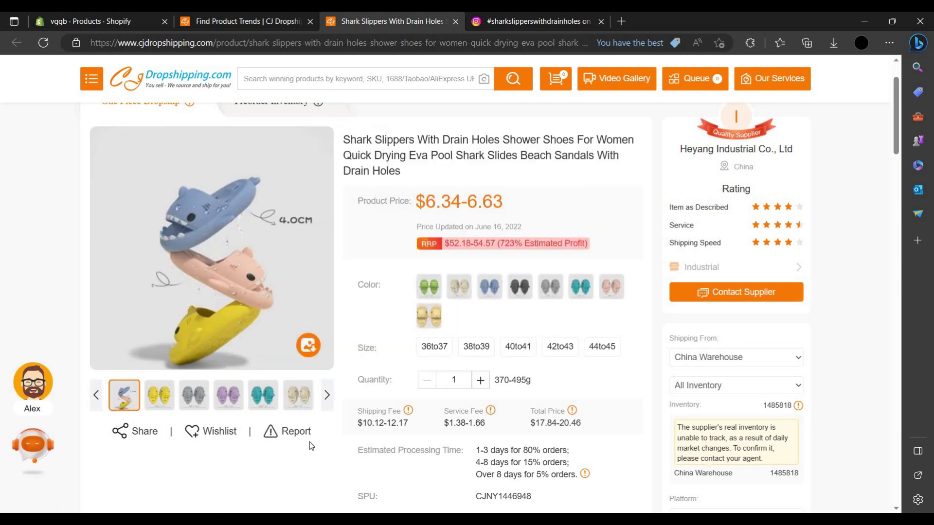
{"action": "left_click", "coordinate": [562, 15]}
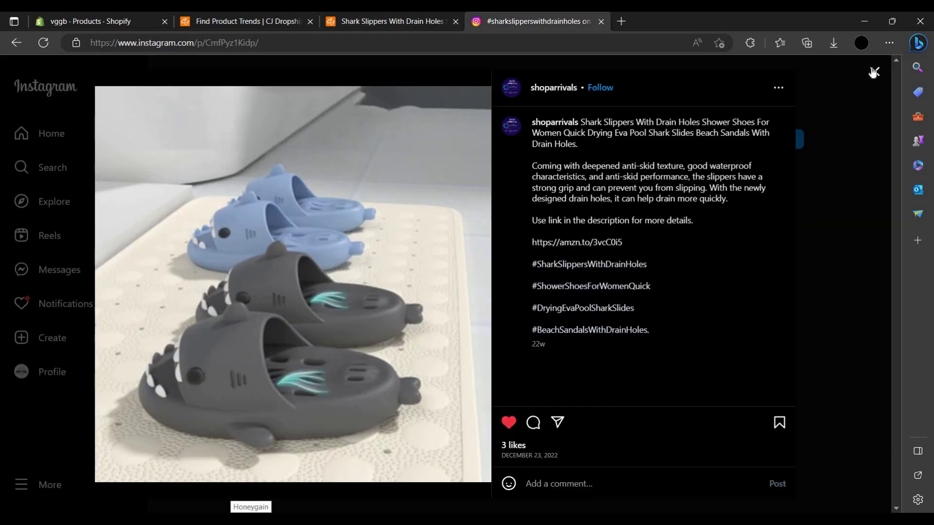
{"action": "key", "text": "Escape"}
{"action": "left_click", "coordinate": [380, 21]}
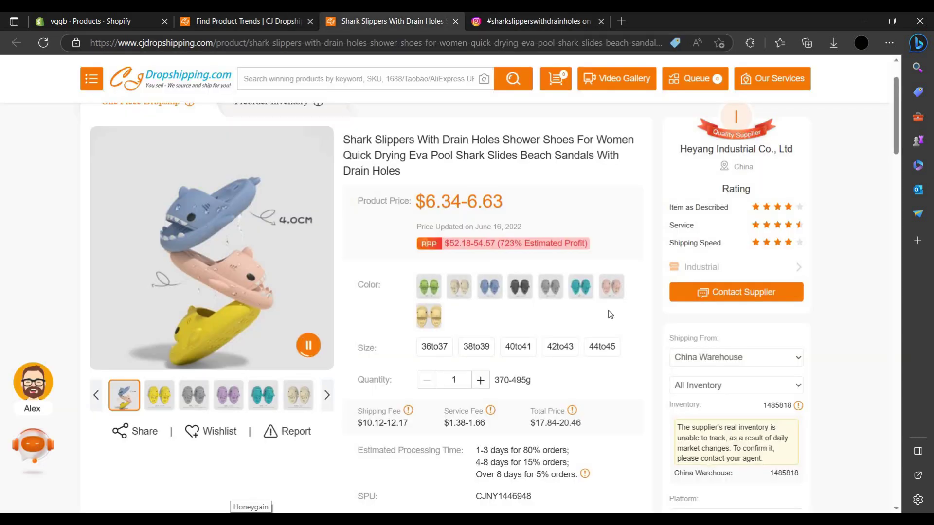
{"action": "left_click", "coordinate": [248, 21]}
{"action": "scroll", "coordinate": [634, 402], "scroll_direction": "down", "scroll_amount": 3}
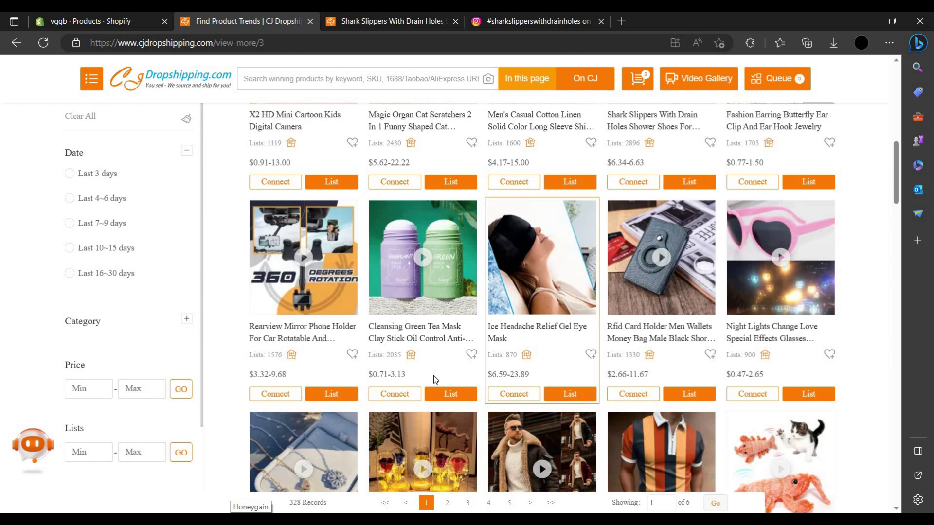
Play the Cleansing Green Tea Mask's product videos muted, browsing through the gallery thumbnails.
{"action": "left_click", "coordinate": [431, 338]}
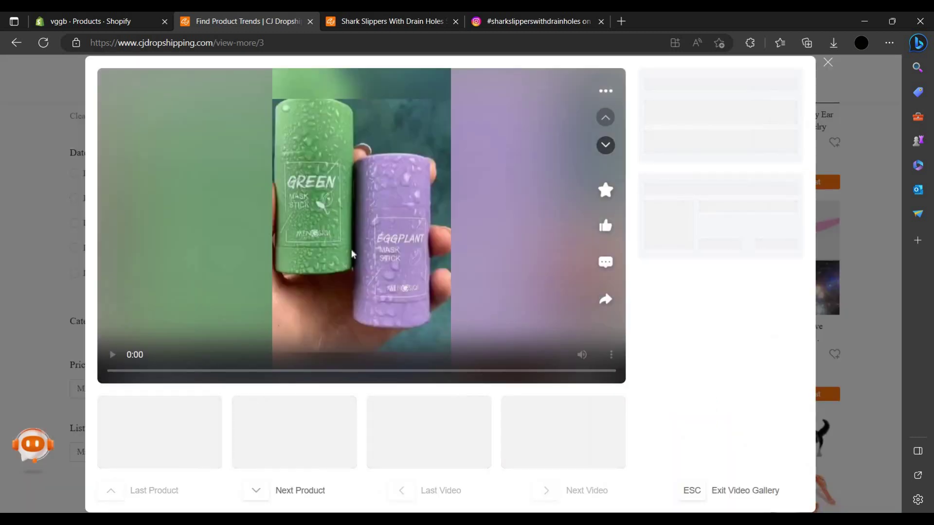
{"action": "left_click", "coordinate": [302, 438]}
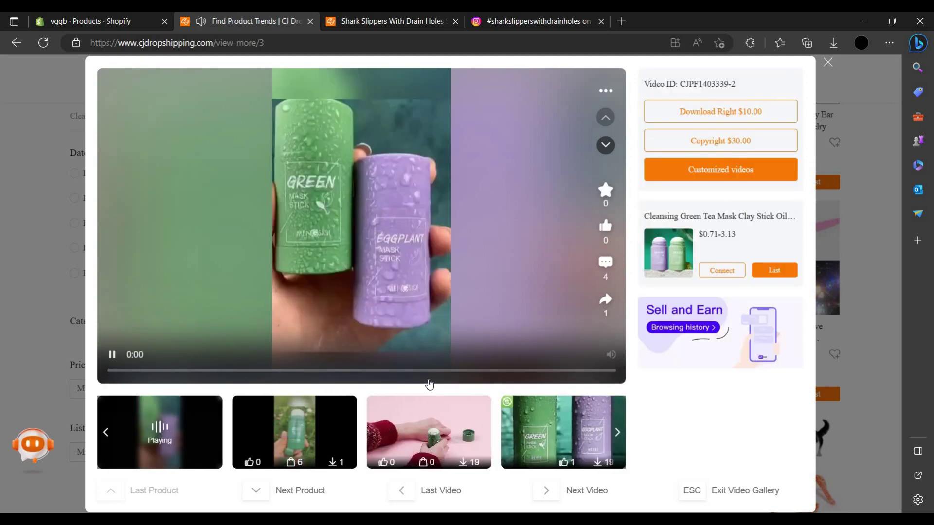
{"action": "left_click", "coordinate": [611, 354]}
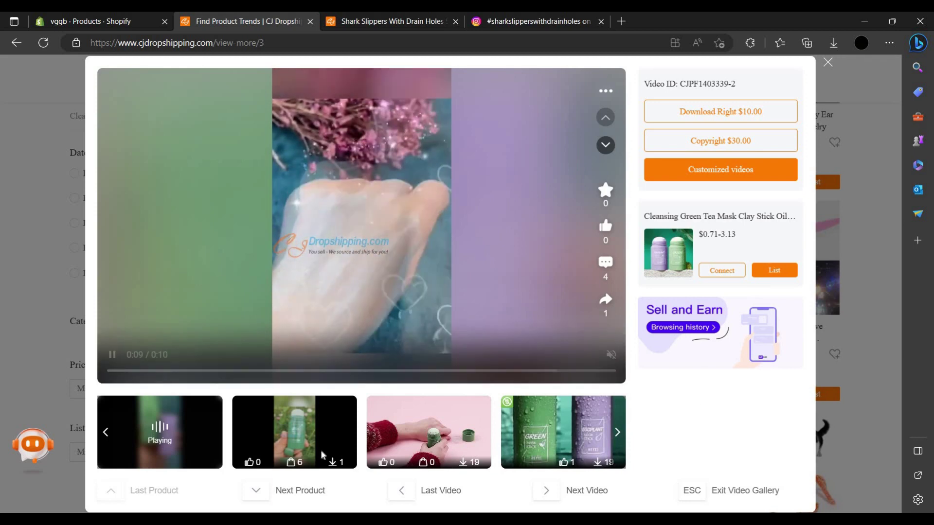
{"action": "left_click", "coordinate": [420, 454]}
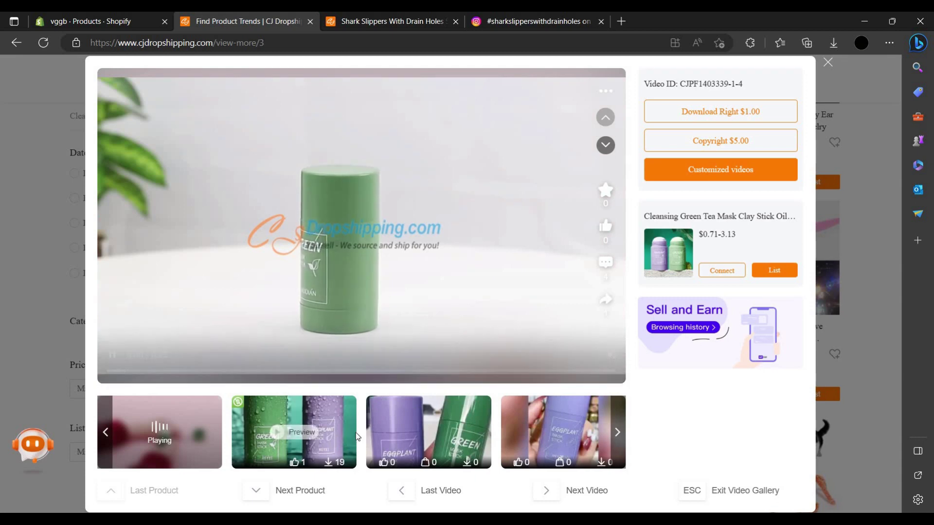
{"action": "left_click", "coordinate": [336, 433]}
{"action": "left_click", "coordinate": [348, 435]}
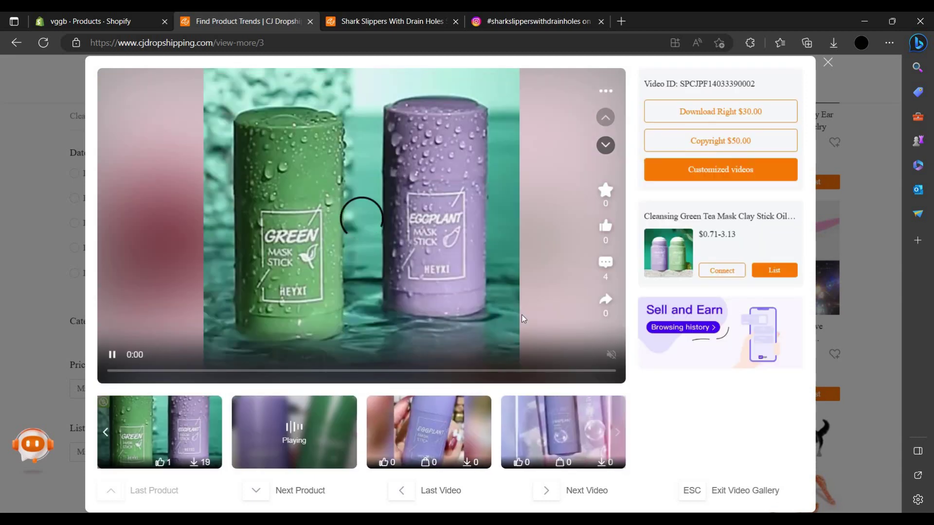
Open the listing form from the shark slippers' product page.
{"action": "left_click", "coordinate": [535, 17]}
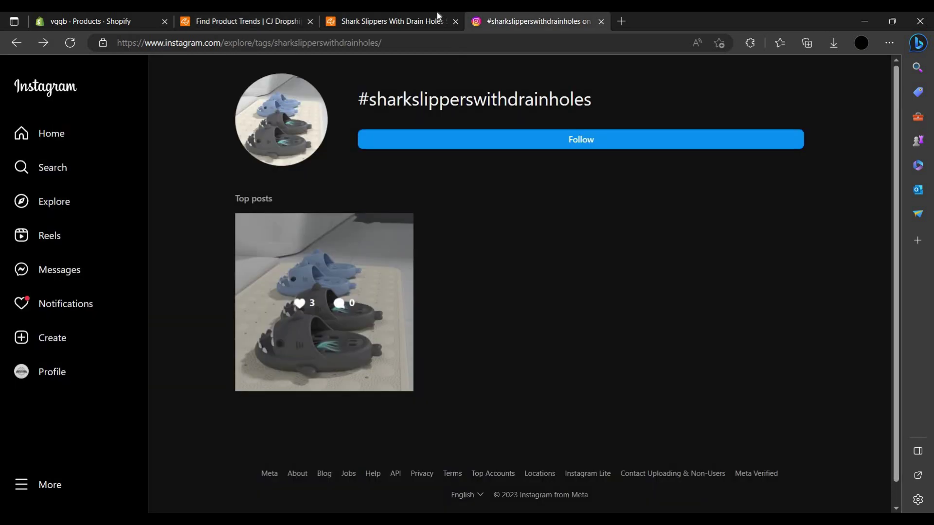
{"action": "left_click", "coordinate": [404, 20]}
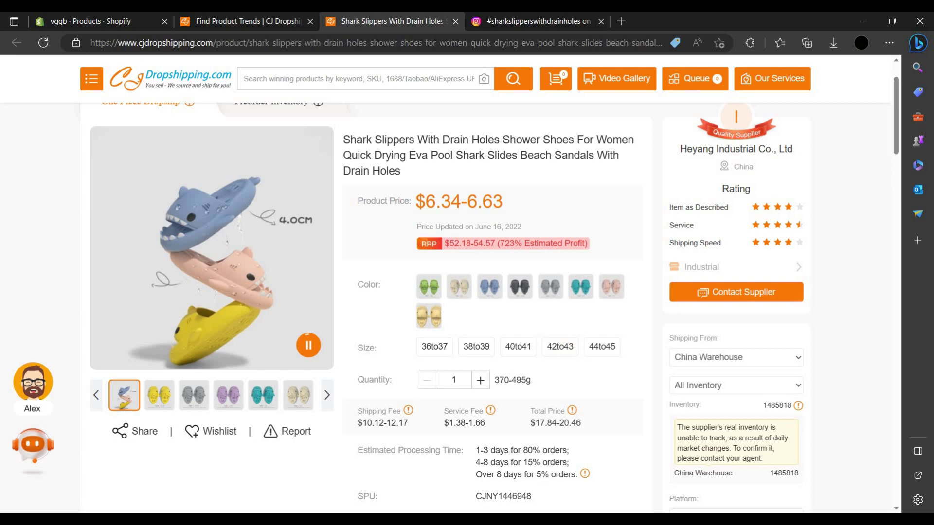
{"action": "scroll", "coordinate": [383, 359], "scroll_direction": "down", "scroll_amount": 4}
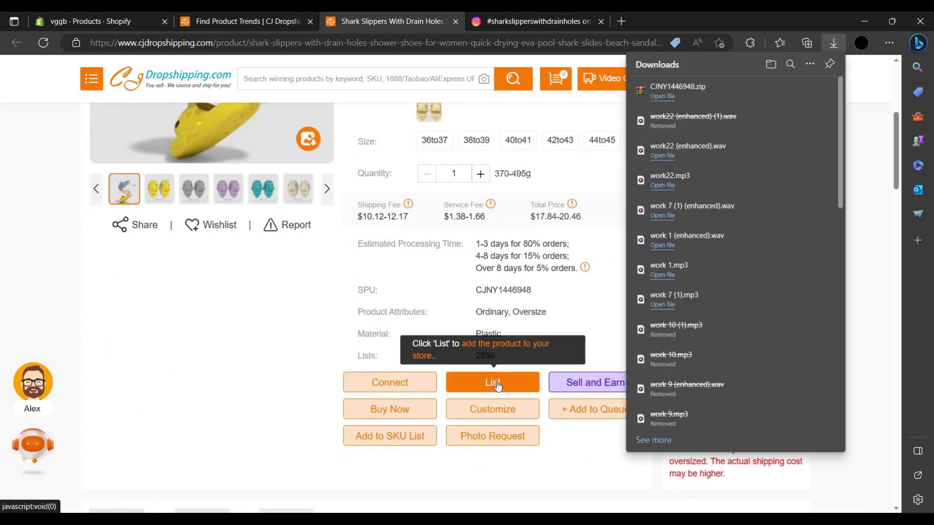
{"action": "left_click", "coordinate": [497, 383]}
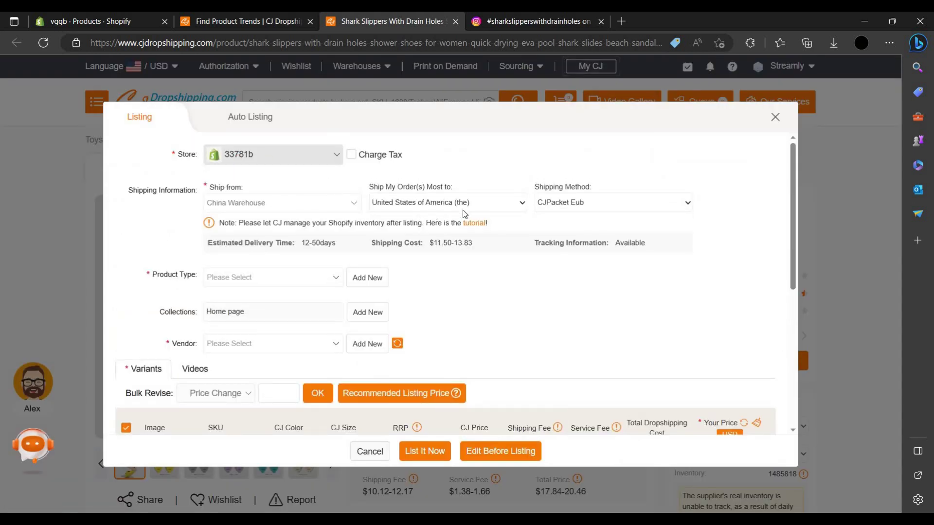
Keep CJPacket Eub as the shipping method and scroll to the Variants pricing table.
{"action": "scroll", "coordinate": [616, 209], "scroll_direction": "down", "scroll_amount": 1}
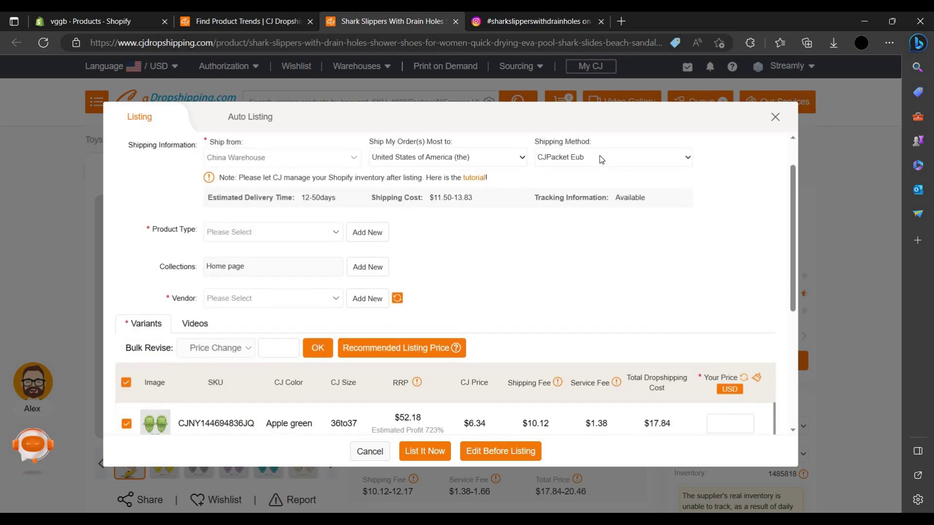
{"action": "left_click", "coordinate": [602, 160]}
{"action": "left_click", "coordinate": [604, 158]}
{"action": "scroll", "coordinate": [699, 319], "scroll_direction": "down", "scroll_amount": 2}
{"action": "scroll", "coordinate": [676, 335], "scroll_direction": "down", "scroll_amount": 1}
{"action": "scroll", "coordinate": [656, 360], "scroll_direction": "up", "scroll_amount": 1}
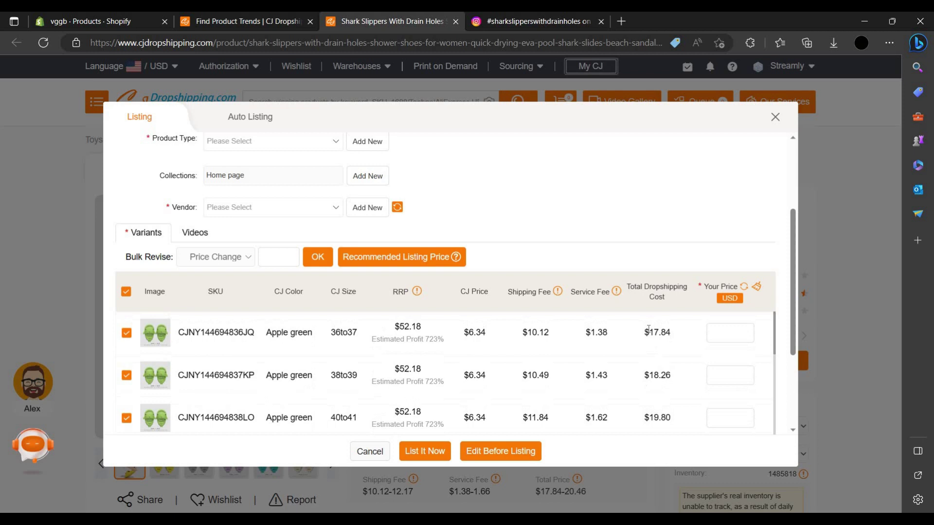
{"action": "left_click_drag", "start_coordinate": [572, 366], "coordinate": [593, 254]}
Enter Your Price values such as 45 and 5 across the shark slipper variant rows.
{"action": "left_click", "coordinate": [307, 351]}
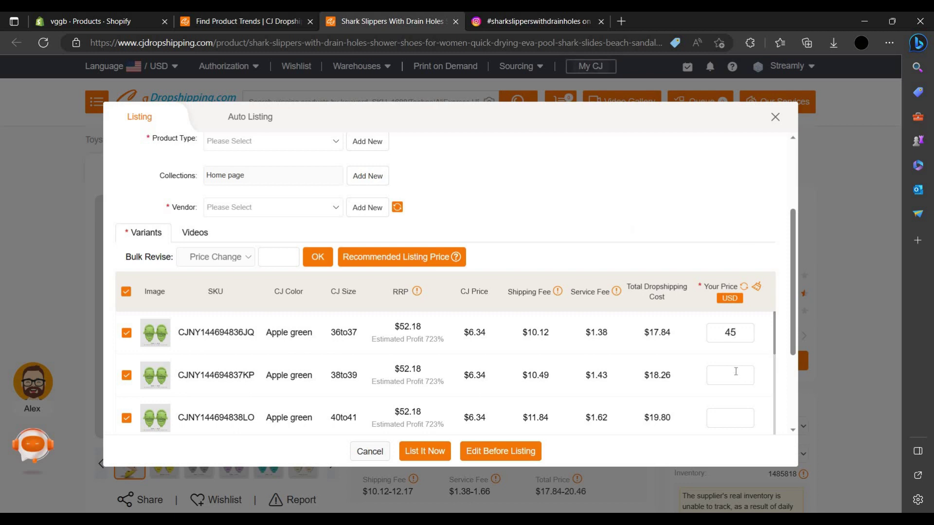
{"action": "scroll", "coordinate": [737, 373], "scroll_direction": "down", "scroll_amount": 1}
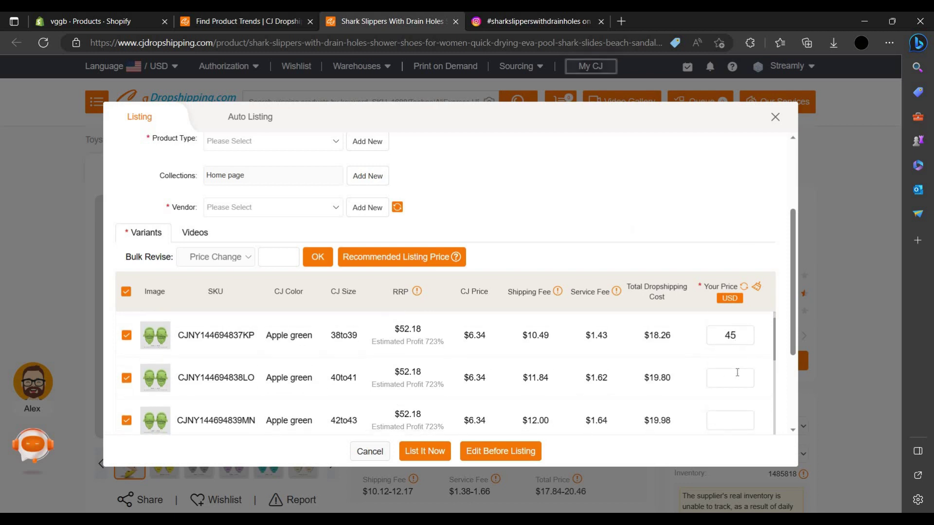
{"action": "scroll", "coordinate": [736, 377], "scroll_direction": "down", "scroll_amount": 2}
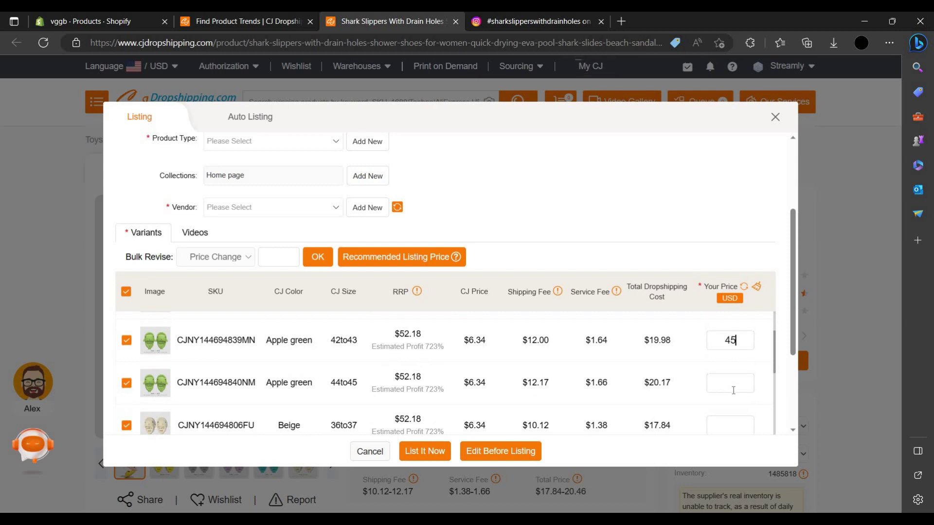
{"action": "scroll", "coordinate": [733, 390], "scroll_direction": "down", "scroll_amount": 1}
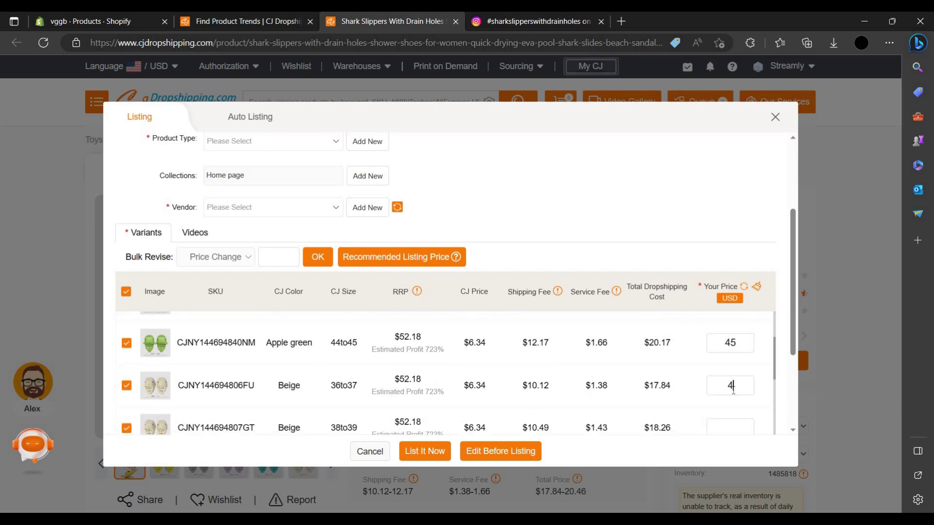
{"action": "scroll", "coordinate": [733, 389], "scroll_direction": "down", "scroll_amount": 2}
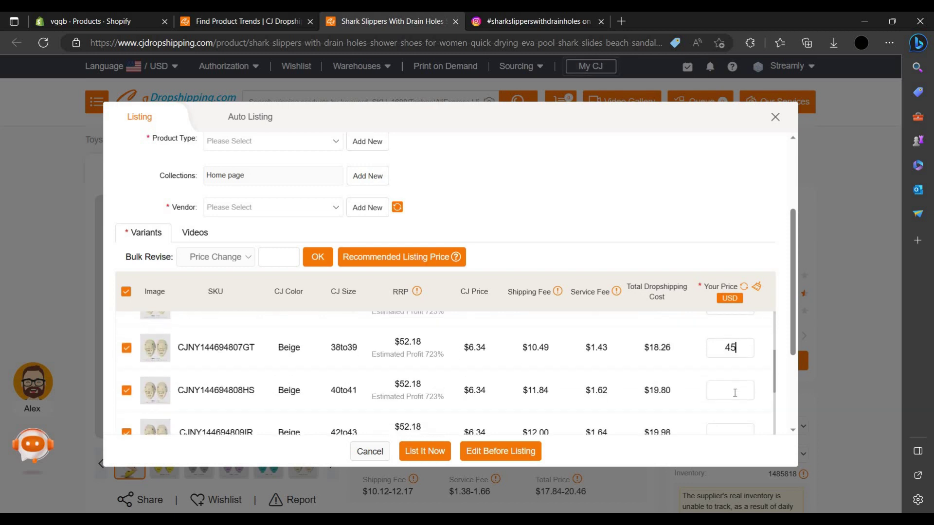
{"action": "scroll", "coordinate": [732, 384], "scroll_direction": "down", "scroll_amount": 3}
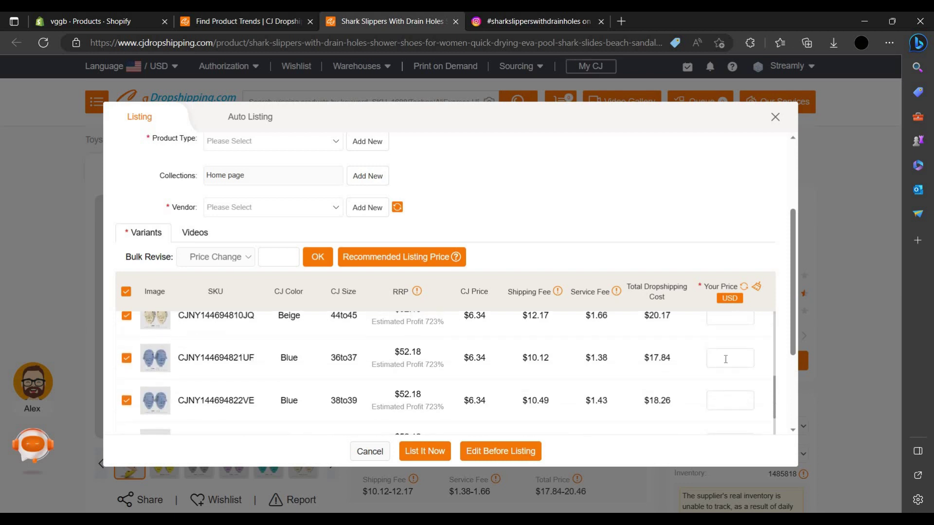
{"action": "scroll", "coordinate": [726, 364], "scroll_direction": "down", "scroll_amount": 3}
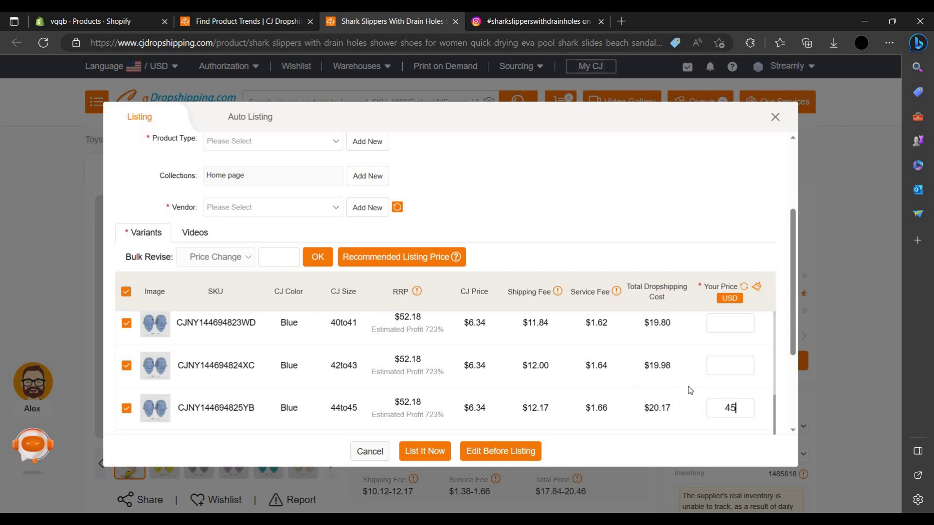
{"action": "scroll", "coordinate": [370, 397], "scroll_direction": "down", "scroll_amount": 2}
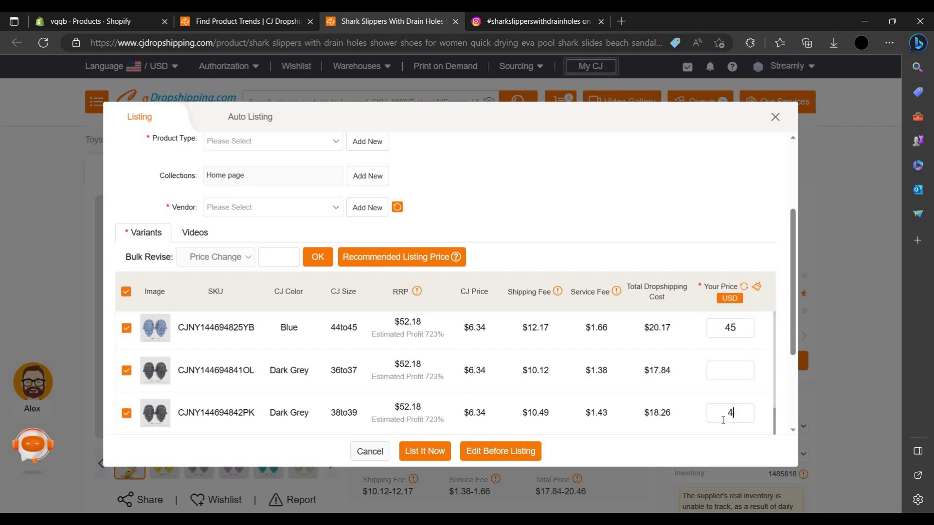
{"action": "type", "text": "5"}
{"action": "scroll", "coordinate": [723, 420], "scroll_direction": "down", "scroll_amount": 6}
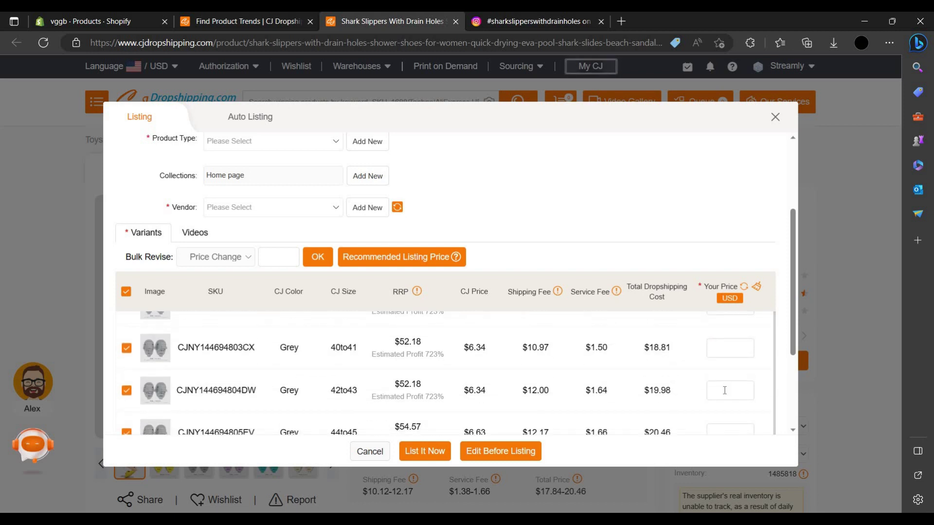
{"action": "scroll", "coordinate": [725, 392], "scroll_direction": "down", "scroll_amount": 4}
{"action": "scroll", "coordinate": [720, 350], "scroll_direction": "up", "scroll_amount": 3}
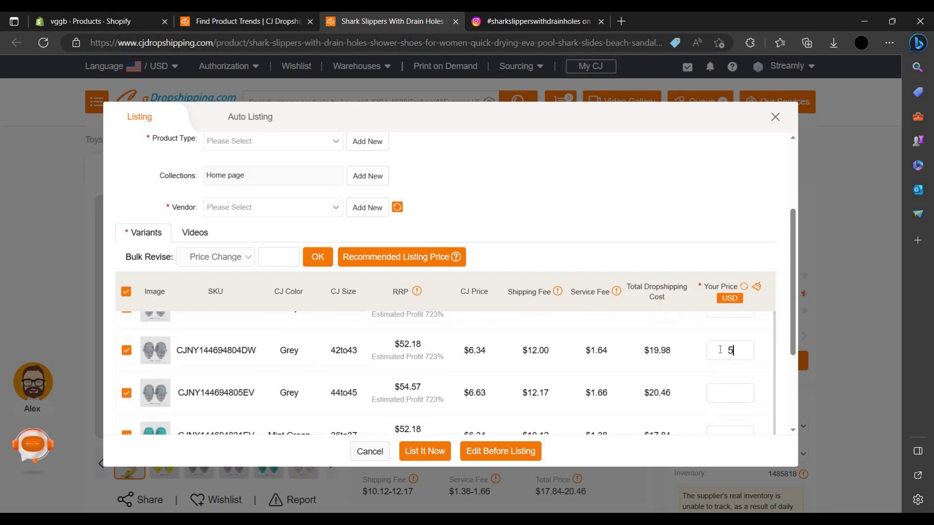
{"action": "scroll", "coordinate": [632, 404], "scroll_direction": "down", "scroll_amount": 3}
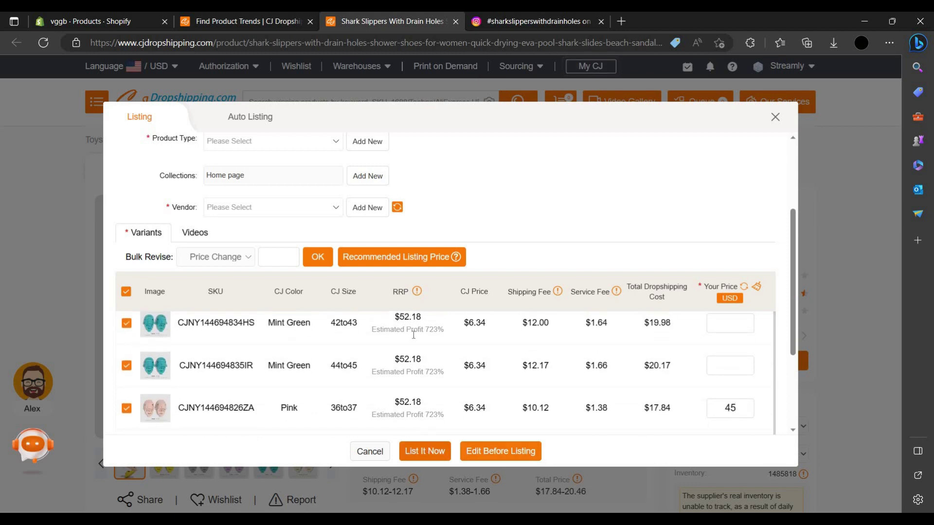
{"action": "scroll", "coordinate": [239, 185], "scroll_direction": "up", "scroll_amount": 3}
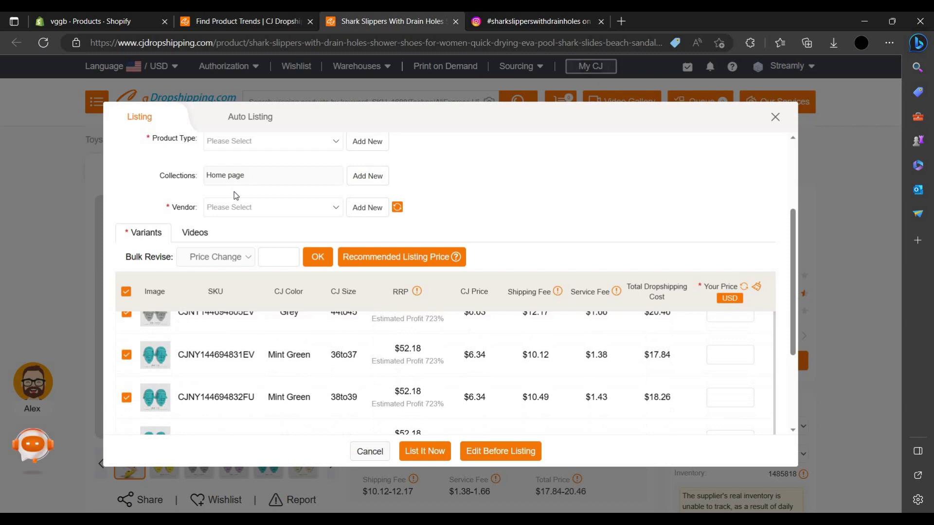
Add 'sample' as a new product type and attempt to list the product.
{"action": "scroll", "coordinate": [247, 250], "scroll_direction": "up", "scroll_amount": 2}
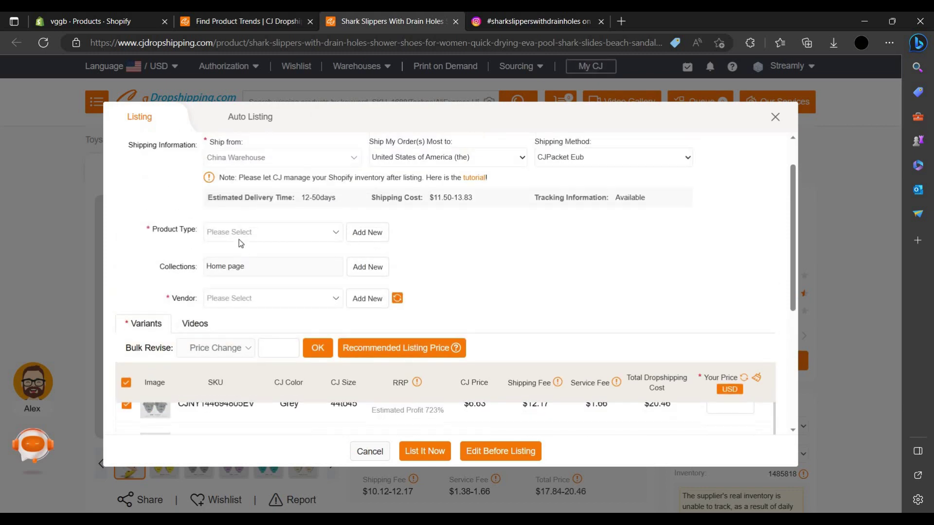
{"action": "left_click", "coordinate": [242, 231]}
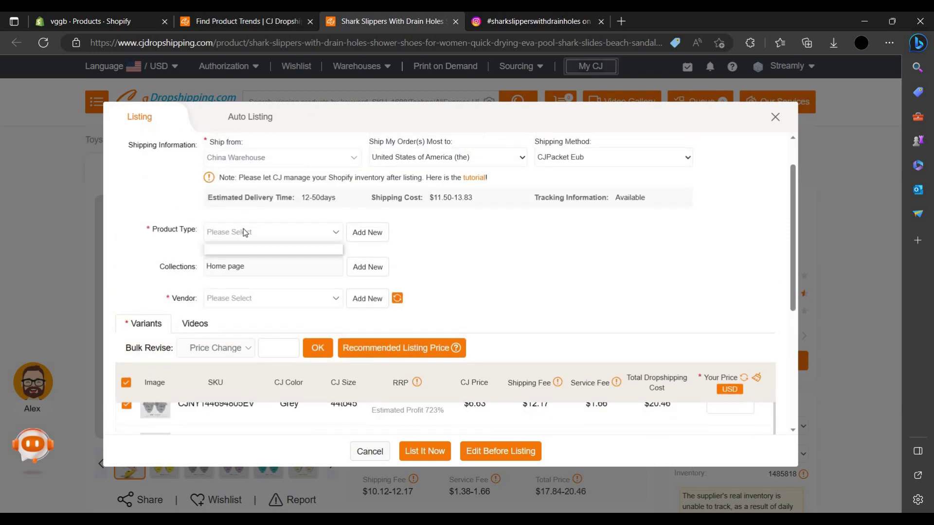
{"action": "left_click", "coordinate": [359, 239]}
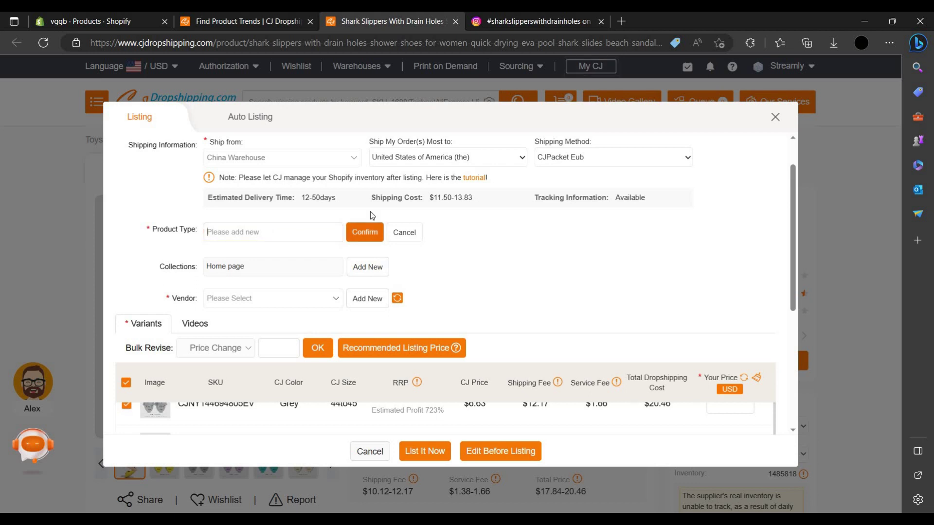
{"action": "type", "text": "sample"}
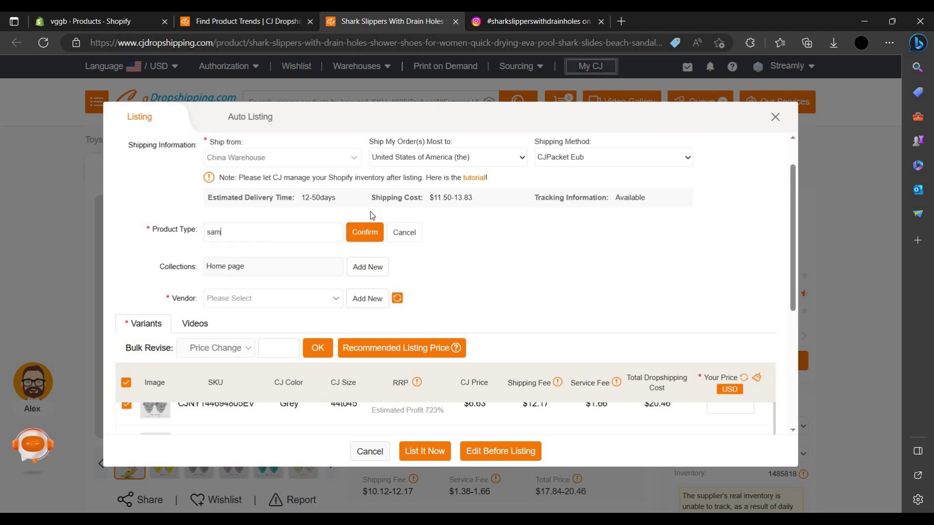
{"action": "left_click", "coordinate": [365, 232]}
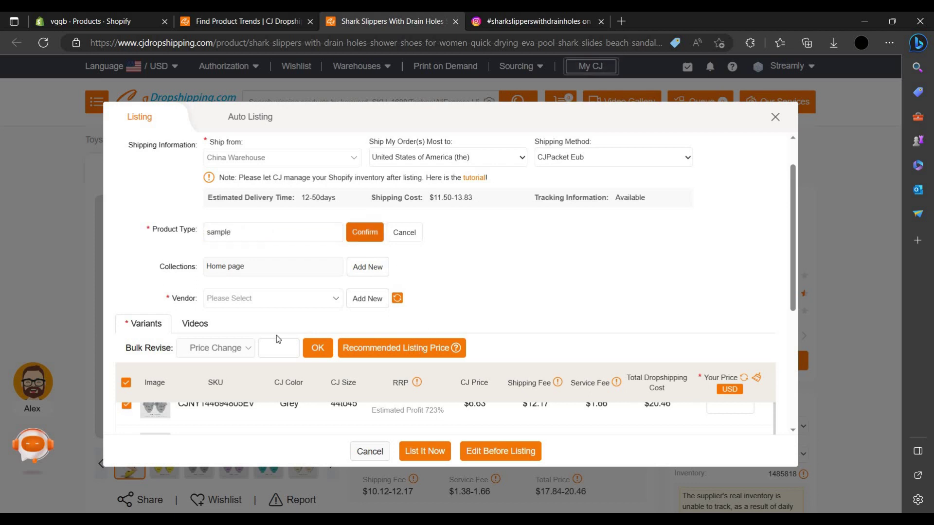
{"action": "left_click", "coordinate": [428, 446]}
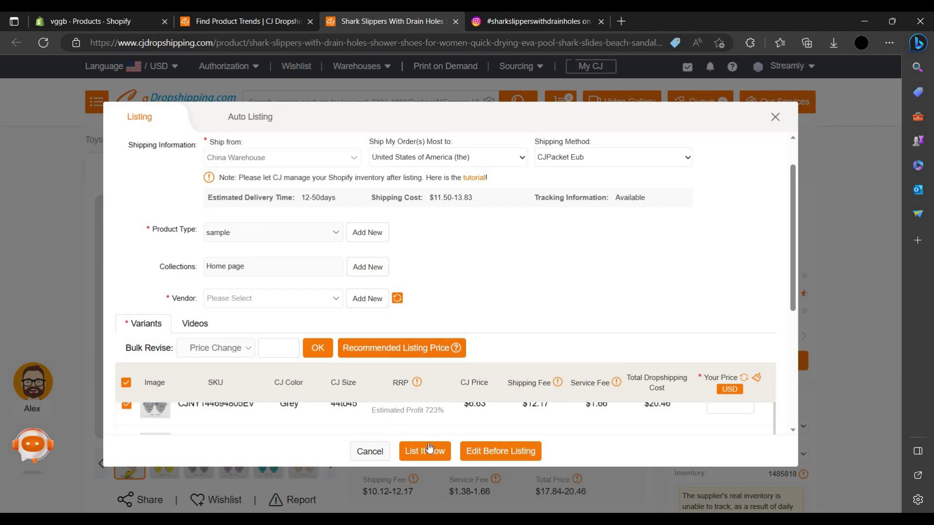
{"action": "left_click", "coordinate": [429, 448]}
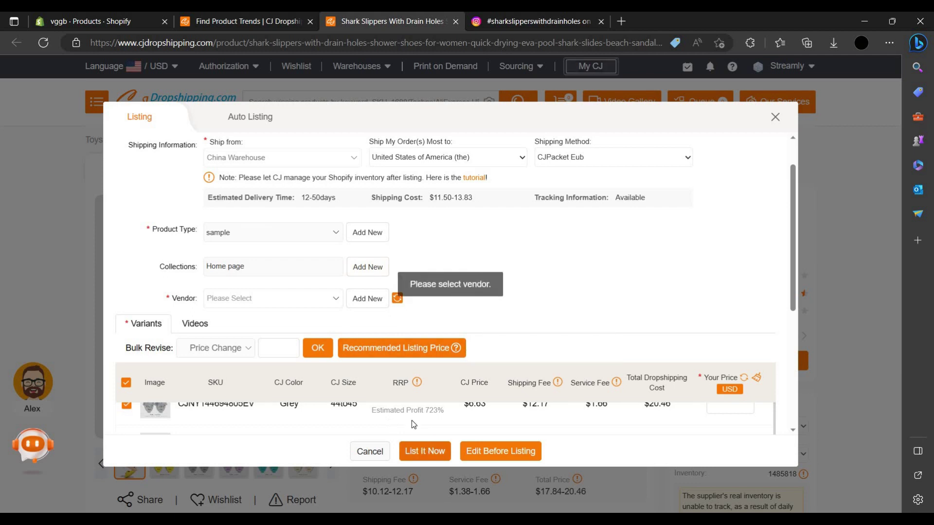
Add a new vendor 'sampleee' and set it as the Vendor.
{"action": "left_click", "coordinate": [330, 298]}
{"action": "left_click", "coordinate": [366, 299]}
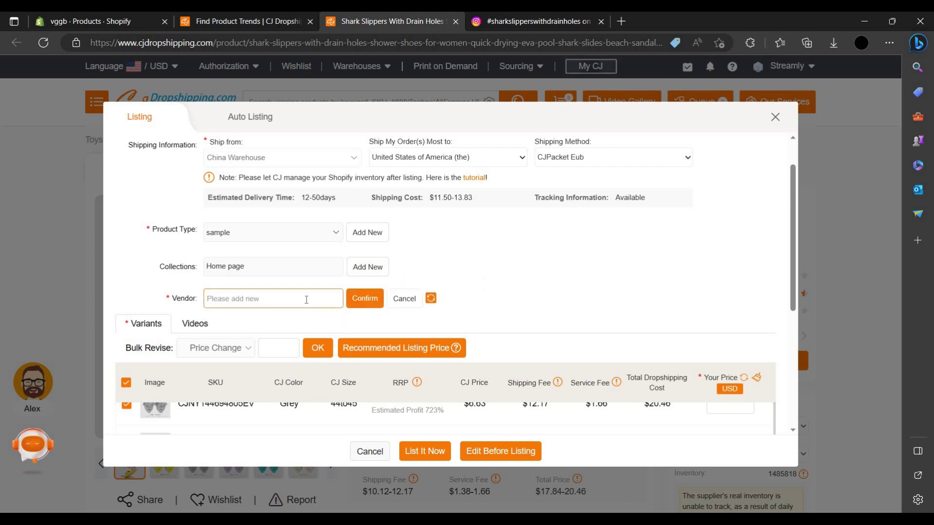
{"action": "type", "text": "sampleee"}
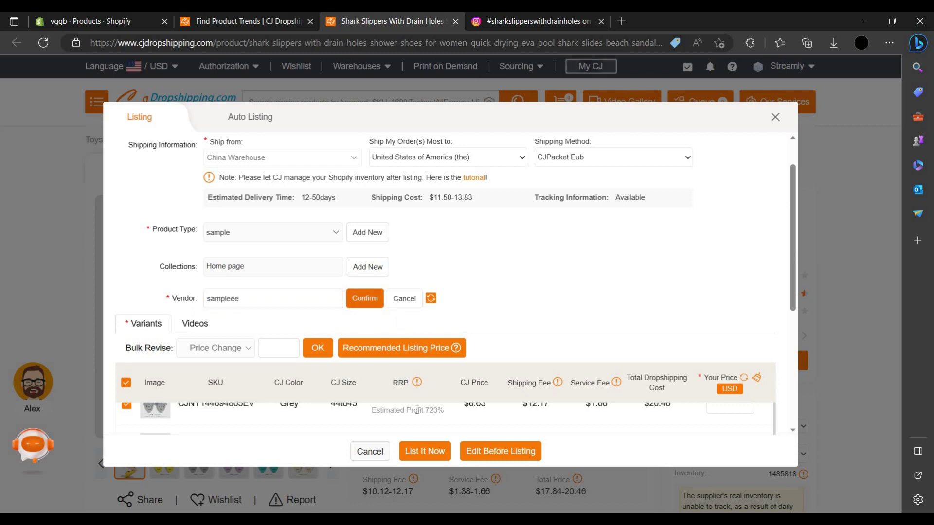
{"action": "left_click", "coordinate": [364, 299]}
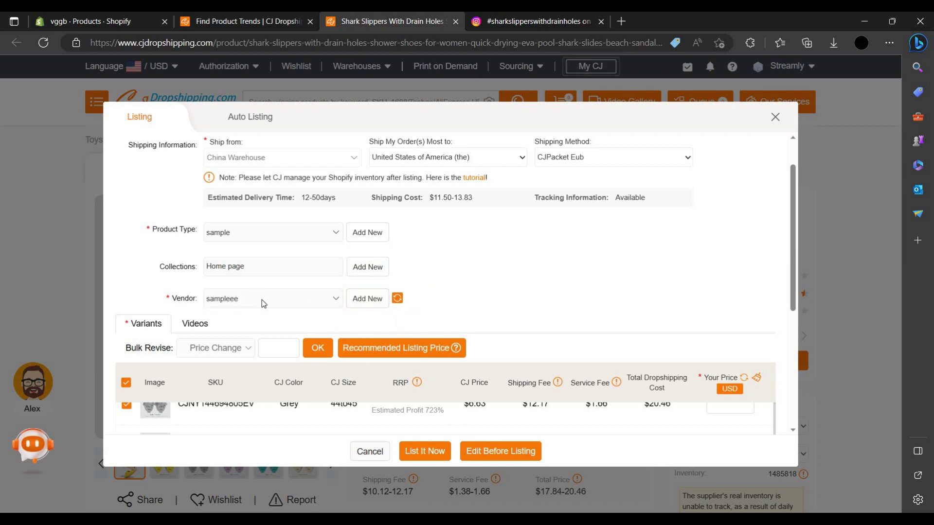
Look over the shark slipper listing's Videos and Variants tabs without submitting it.
{"action": "left_click", "coordinate": [435, 460]}
{"action": "scroll", "coordinate": [700, 419], "scroll_direction": "up", "scroll_amount": 5}
{"action": "scroll", "coordinate": [632, 408], "scroll_direction": "down", "scroll_amount": 4}
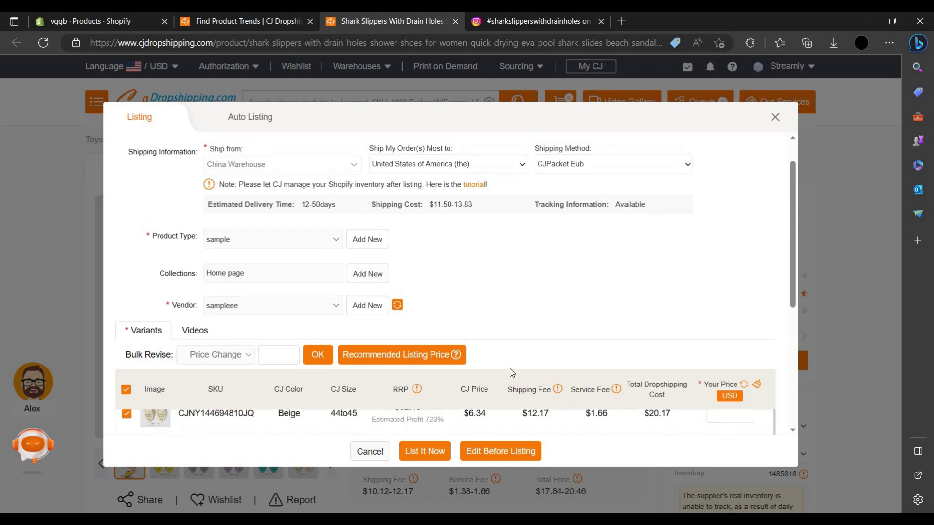
{"action": "scroll", "coordinate": [340, 350], "scroll_direction": "up", "scroll_amount": 2}
{"action": "scroll", "coordinate": [316, 342], "scroll_direction": "down", "scroll_amount": 2}
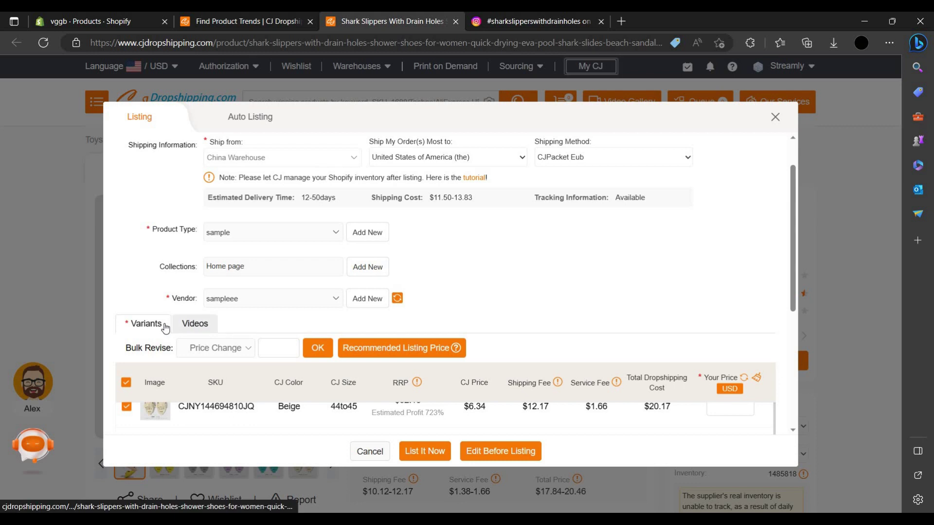
{"action": "left_click", "coordinate": [195, 324]}
{"action": "scroll", "coordinate": [370, 348], "scroll_direction": "down", "scroll_amount": 2}
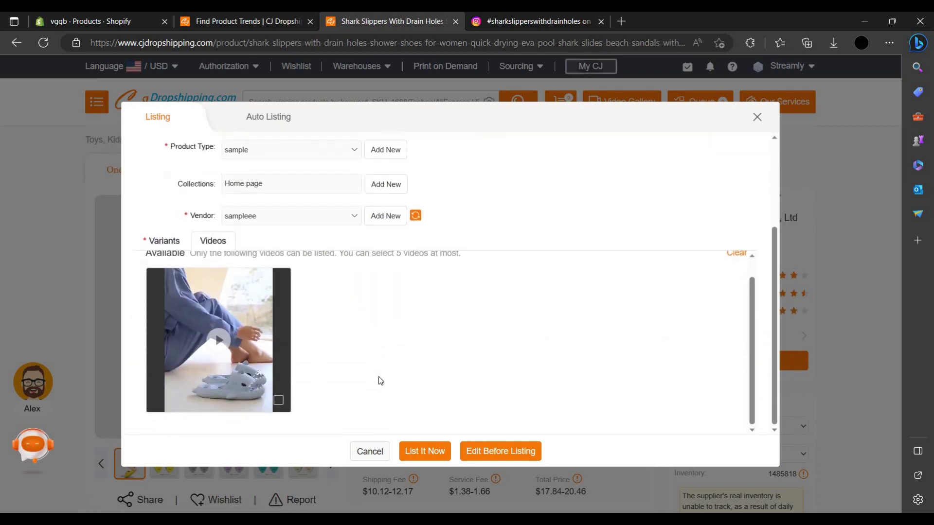
{"action": "scroll", "coordinate": [380, 381], "scroll_direction": "up", "scroll_amount": 4}
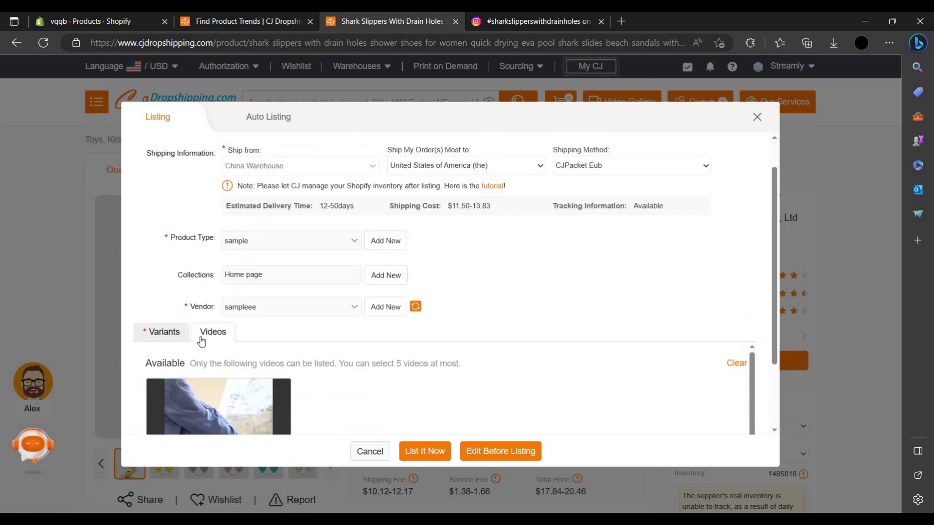
{"action": "left_click", "coordinate": [163, 333]}
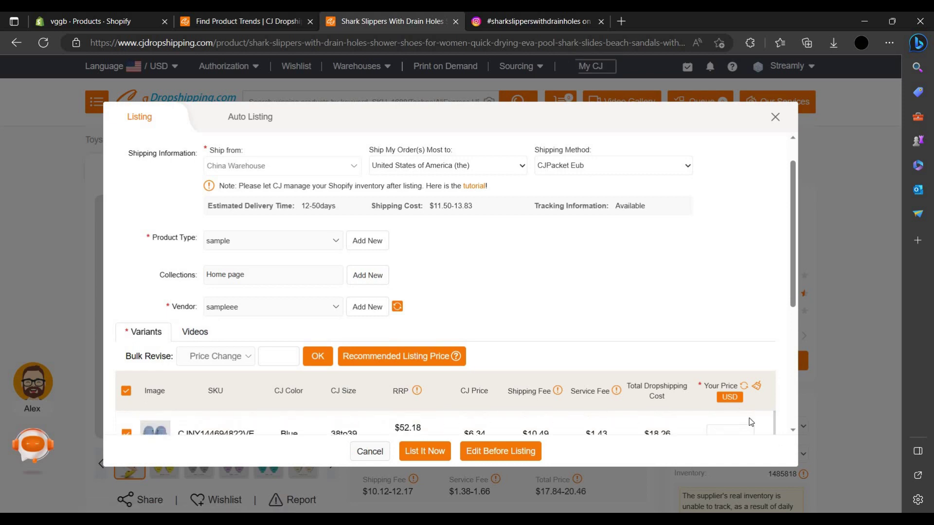
Close the shark slipper listing form and open the Six-wheel Neck Massager from Trending Products in a new tab.
{"action": "left_click", "coordinate": [776, 118]}
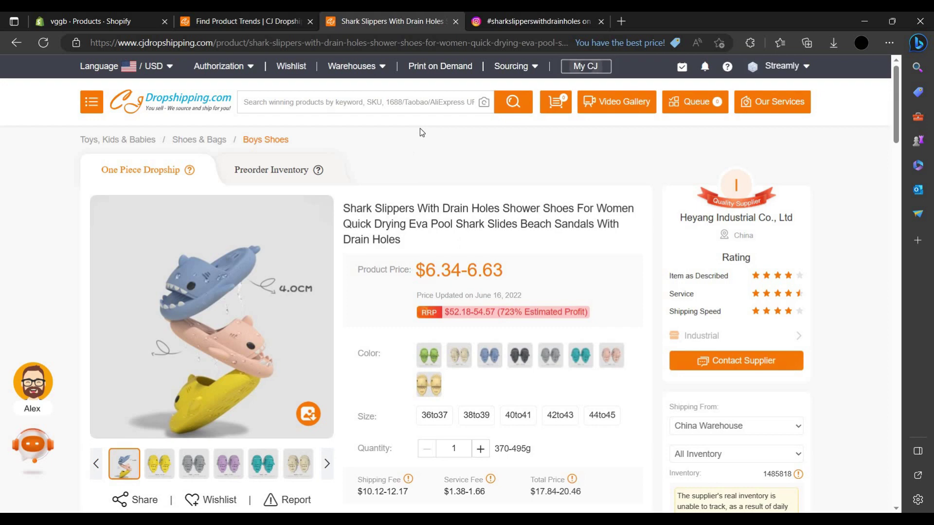
{"action": "left_click", "coordinate": [257, 20]}
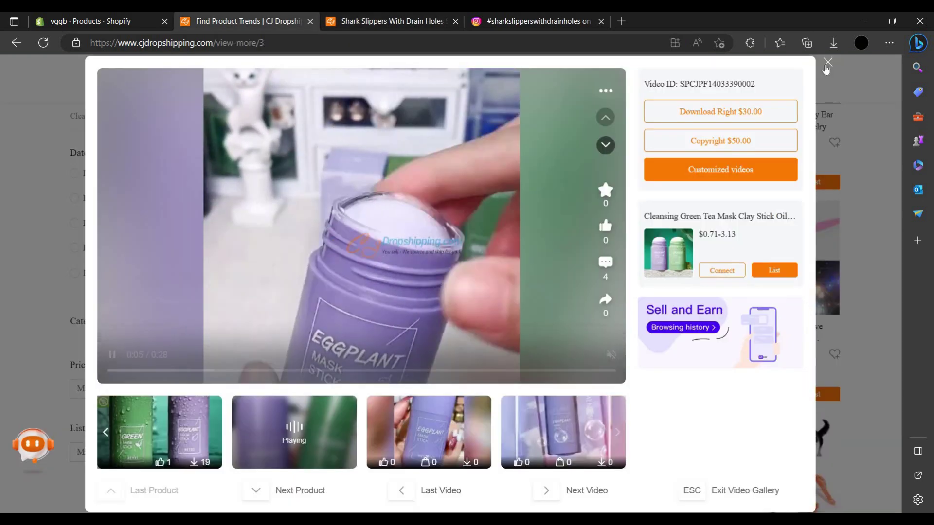
{"action": "left_click", "coordinate": [818, 169]}
{"action": "scroll", "coordinate": [688, 162], "scroll_direction": "down", "scroll_amount": 4}
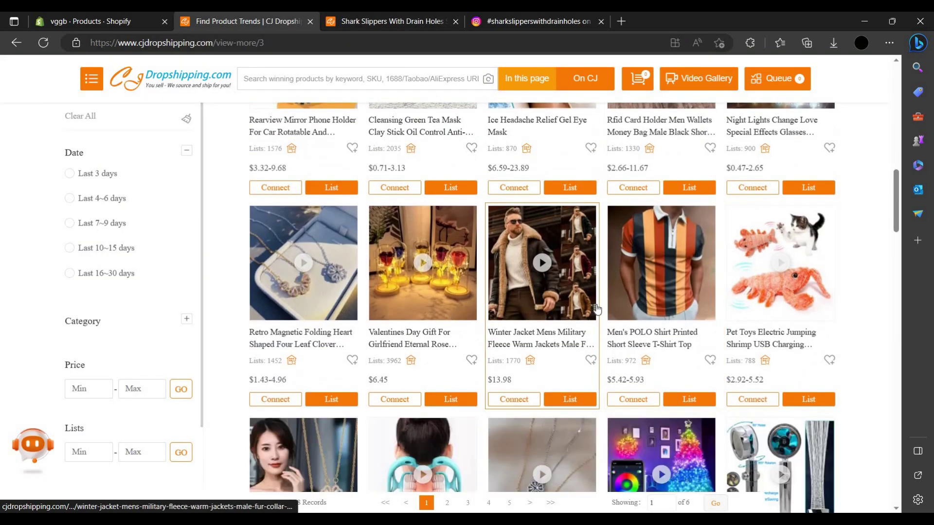
{"action": "scroll", "coordinate": [686, 163], "scroll_direction": "down", "scroll_amount": 5}
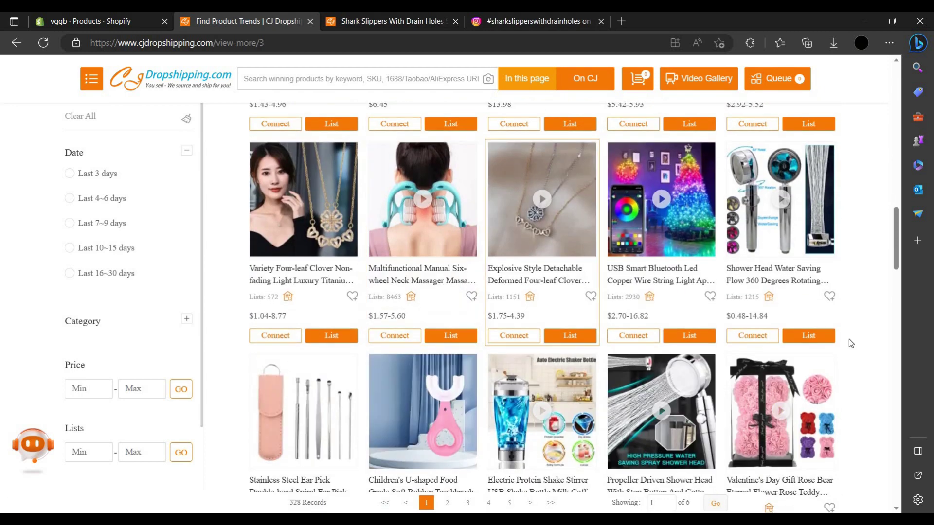
{"action": "left_click", "coordinate": [430, 250]}
{"action": "left_click", "coordinate": [568, 18]}
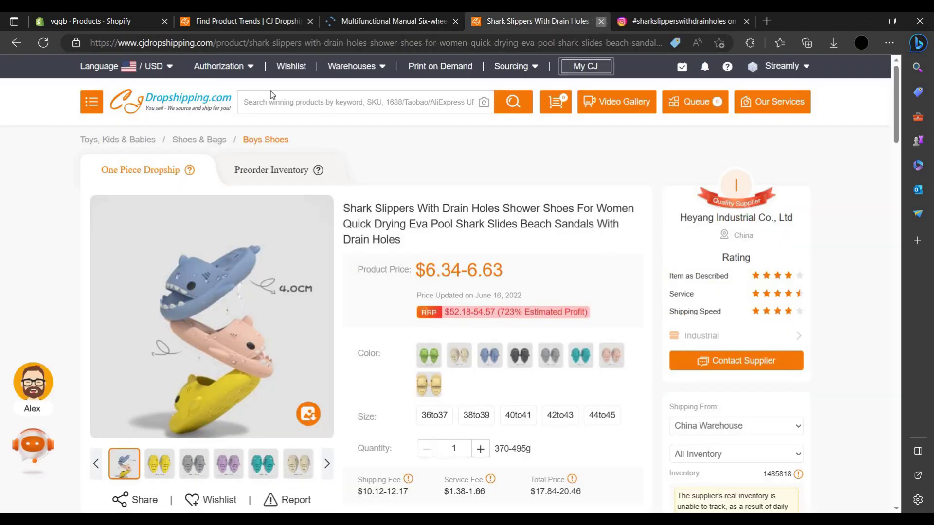
Close the shark slippers page and open the Listing dialog for the neck massager.
{"action": "left_click", "coordinate": [601, 21]}
{"action": "left_click", "coordinate": [430, 20]}
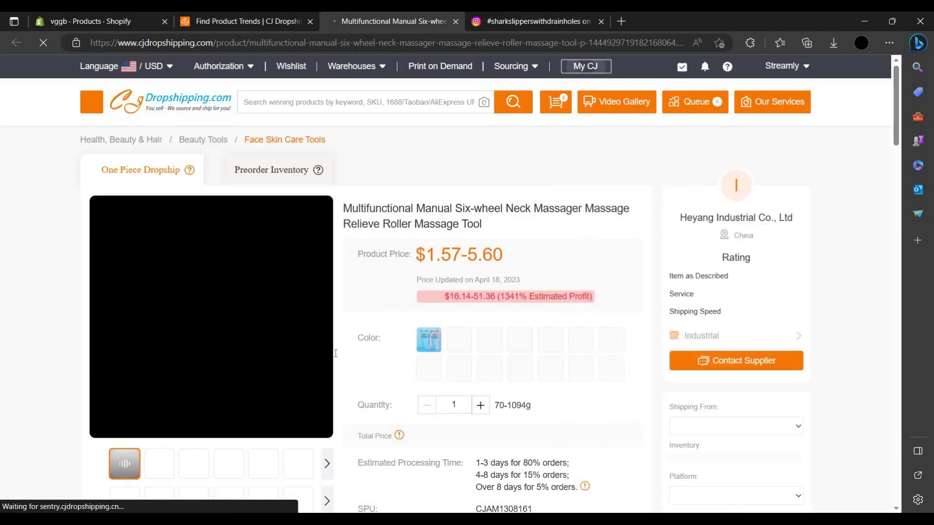
{"action": "scroll", "coordinate": [457, 386], "scroll_direction": "down", "scroll_amount": 5}
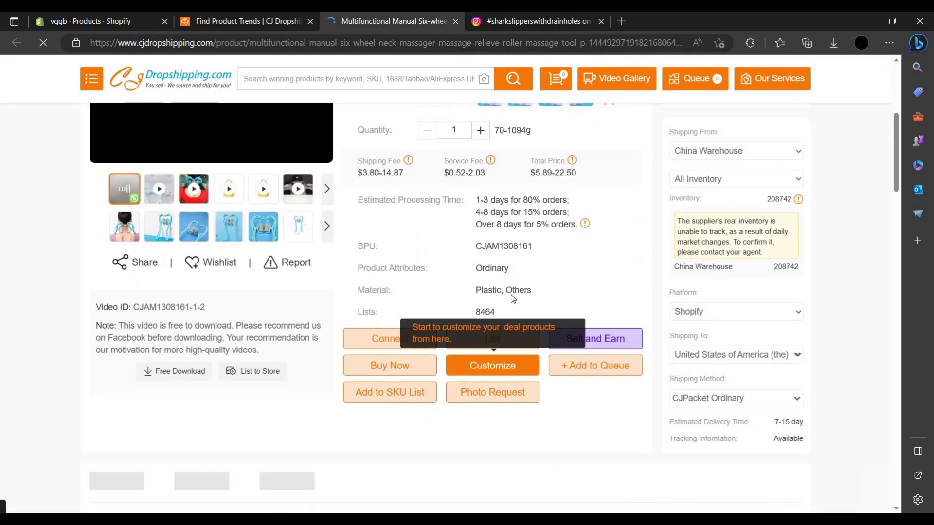
{"action": "left_click", "coordinate": [504, 335]}
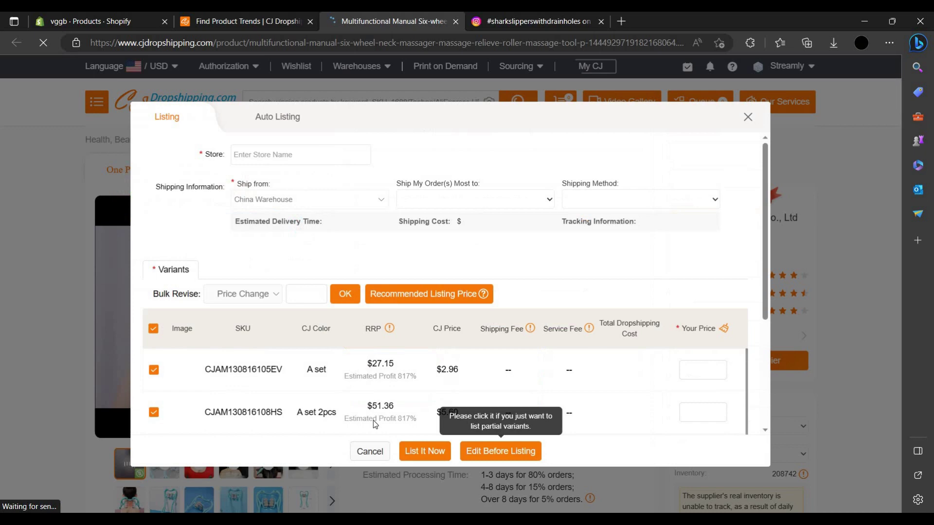
{"action": "scroll", "coordinate": [623, 366], "scroll_direction": "down", "scroll_amount": 10}
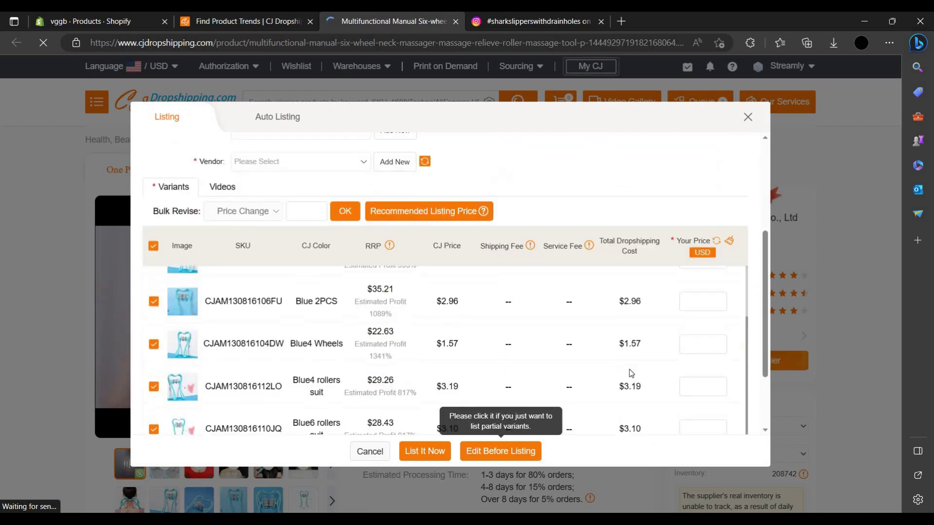
{"action": "scroll", "coordinate": [605, 384], "scroll_direction": "down", "scroll_amount": 2}
{"action": "scroll", "coordinate": [604, 384], "scroll_direction": "up", "scroll_amount": 6}
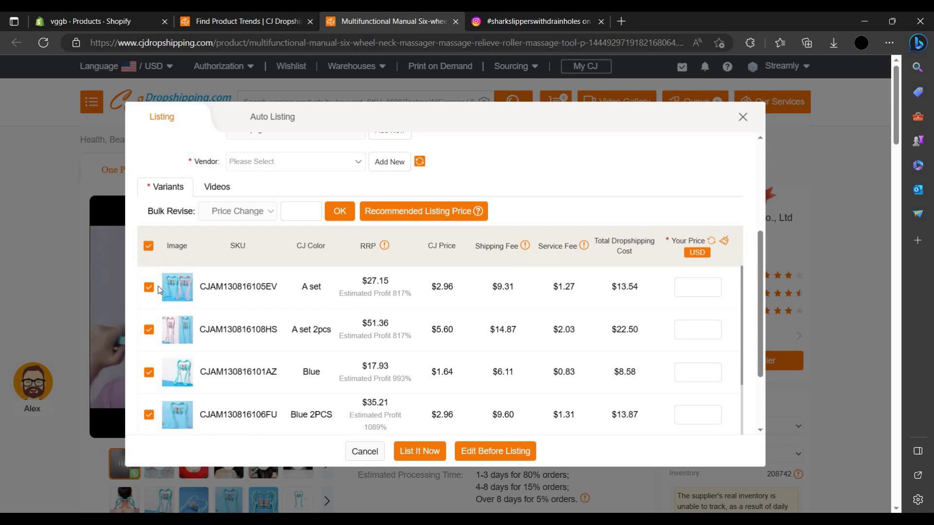
Deselect all variants, then tick only CJAM130816105EV (A set) and CJAM130816101AZ (Blue).
{"action": "left_click", "coordinate": [148, 246]}
{"action": "left_click", "coordinate": [149, 287]}
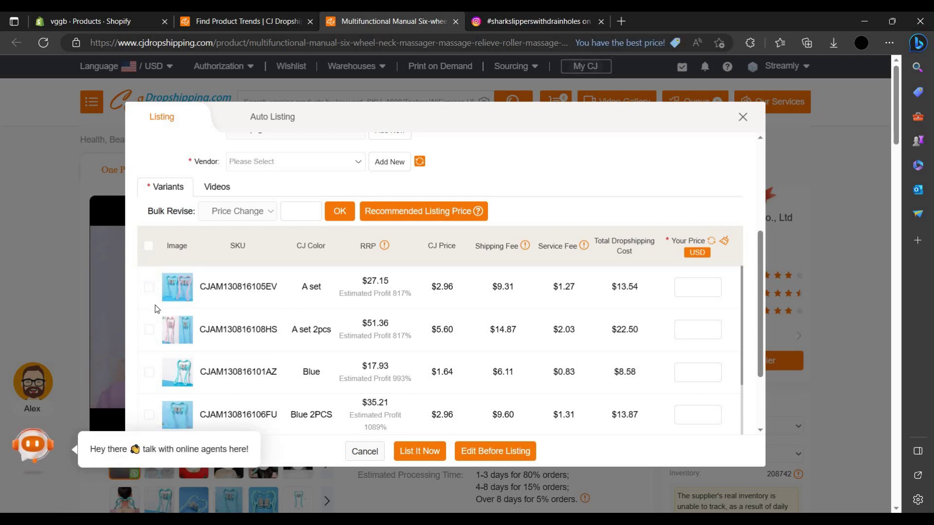
{"action": "left_click", "coordinate": [149, 373]}
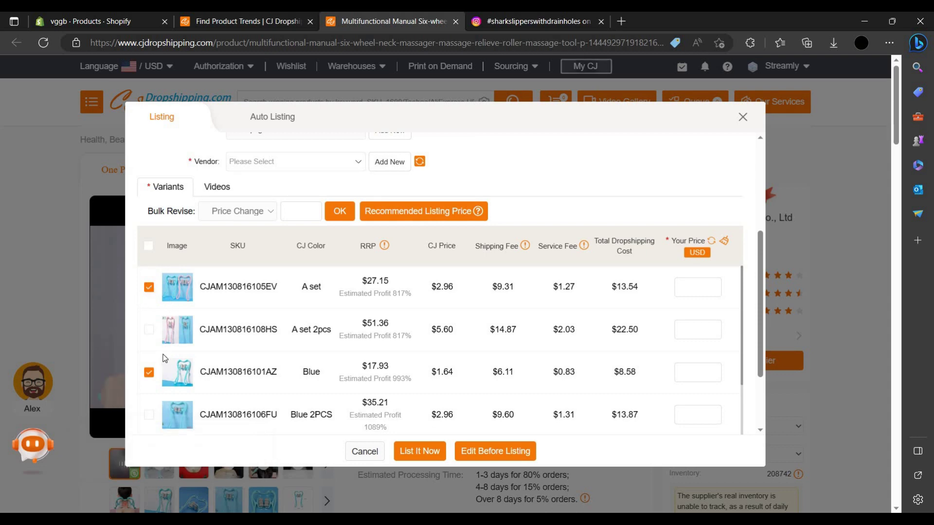
{"action": "scroll", "coordinate": [175, 369], "scroll_direction": "down", "scroll_amount": 4}
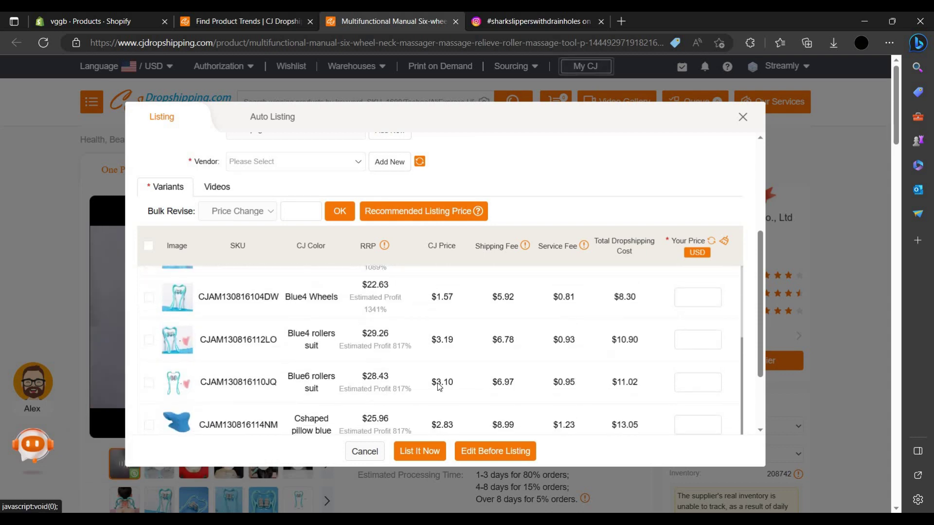
{"action": "scroll", "coordinate": [732, 365], "scroll_direction": "up", "scroll_amount": 5}
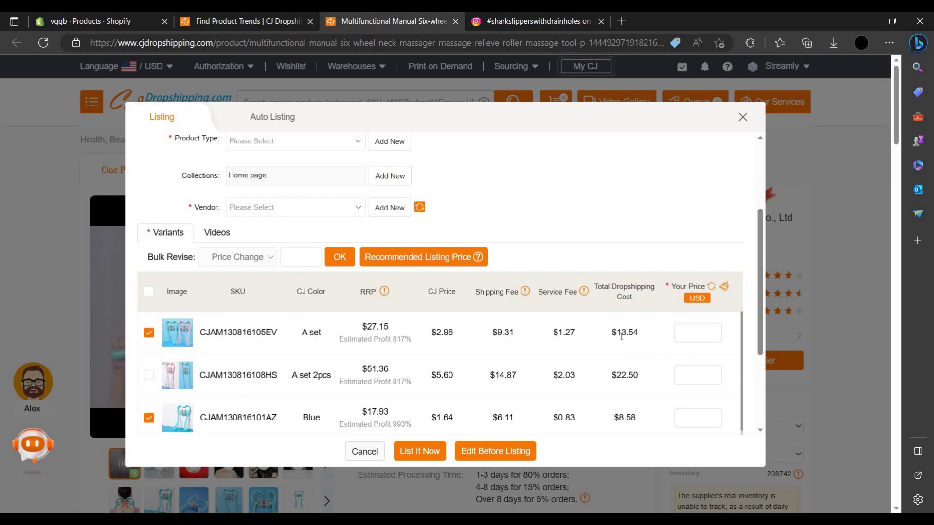
Enter 49 as the A set variant's Your Price and review the variant table.
{"action": "left_click", "coordinate": [704, 340]}
{"action": "type", "text": "49"}
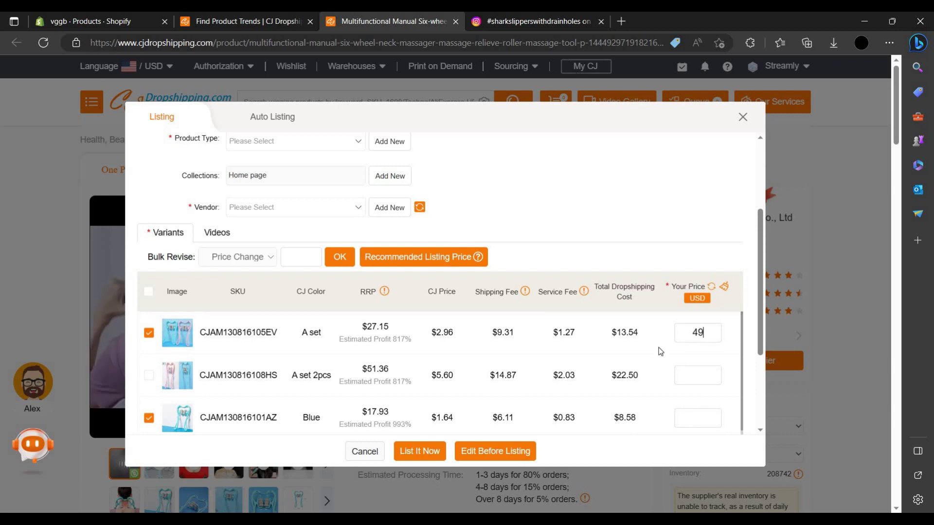
{"action": "scroll", "coordinate": [643, 393], "scroll_direction": "down", "scroll_amount": 1}
{"action": "scroll", "coordinate": [613, 377], "scroll_direction": "up", "scroll_amount": 1}
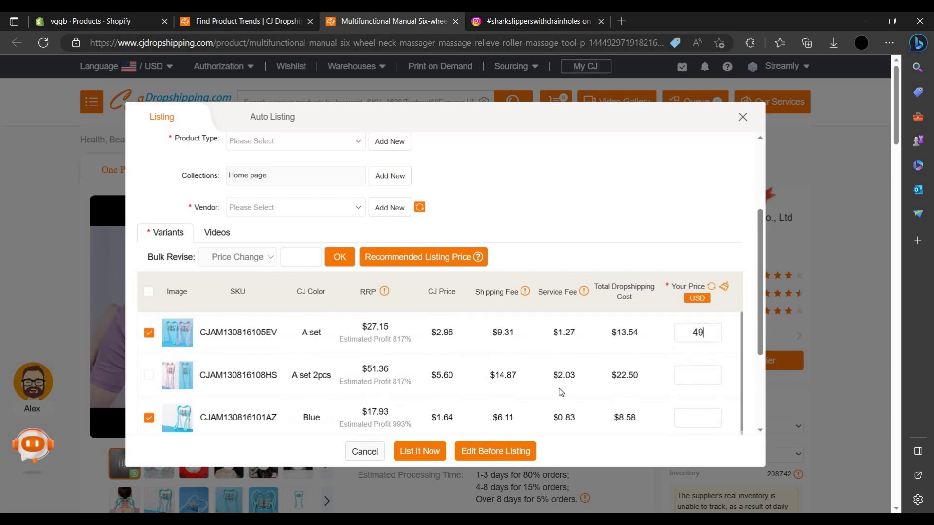
{"action": "scroll", "coordinate": [660, 359], "scroll_direction": "down", "scroll_amount": 2}
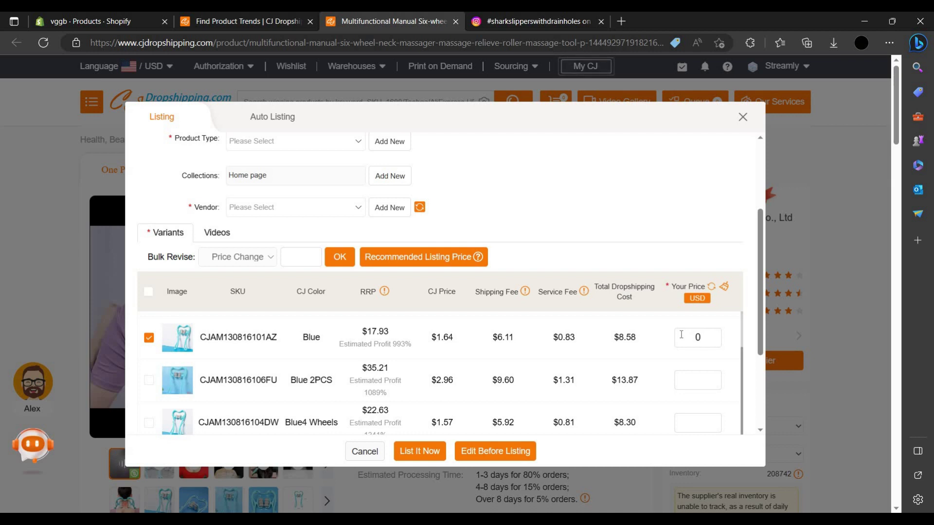
{"action": "scroll", "coordinate": [204, 379], "scroll_direction": "down", "scroll_amount": 5}
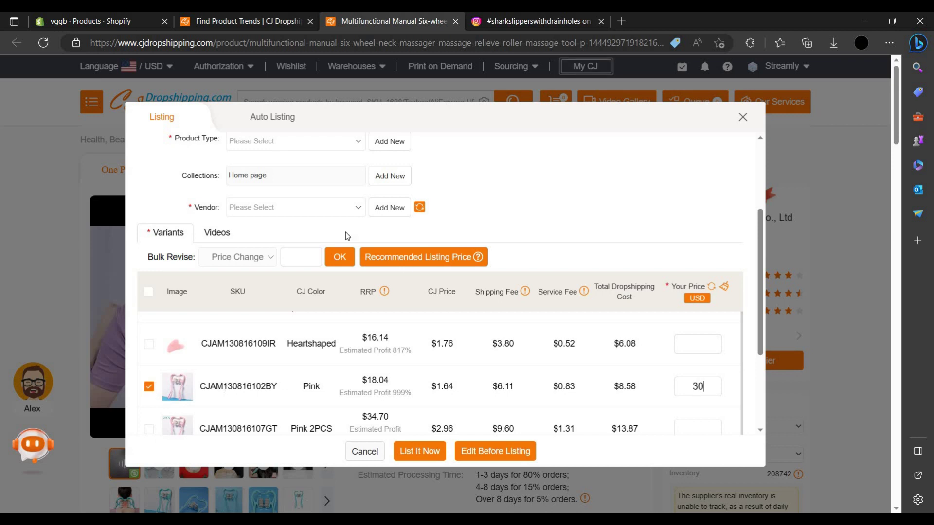
{"action": "scroll", "coordinate": [292, 219], "scroll_direction": "up", "scroll_amount": 3}
Add 'sample' as a new product type for the neck massager listing.
{"action": "left_click", "coordinate": [295, 232]}
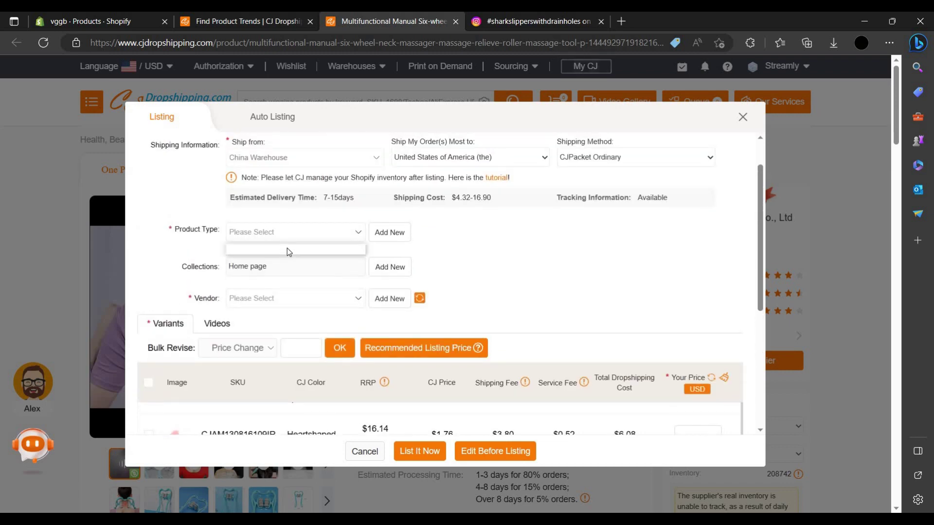
{"action": "left_click", "coordinate": [288, 238]}
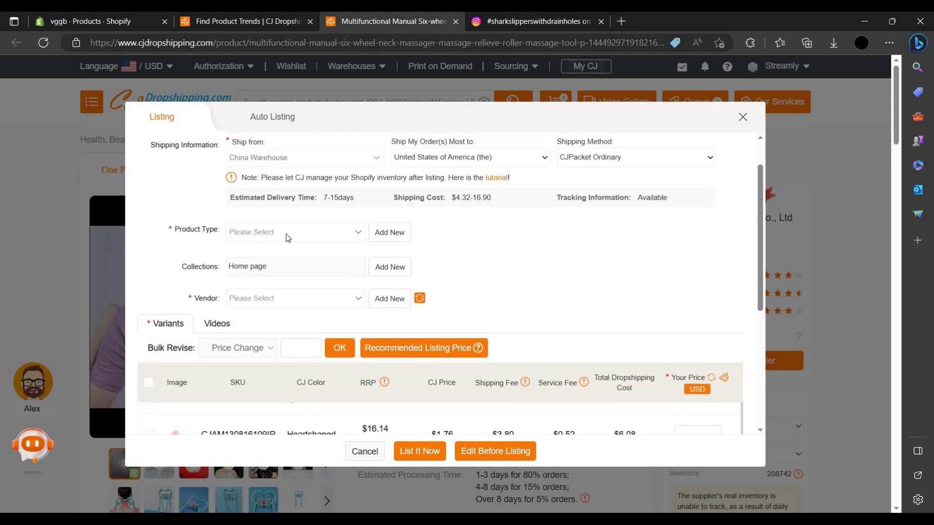
{"action": "left_click", "coordinate": [372, 234]}
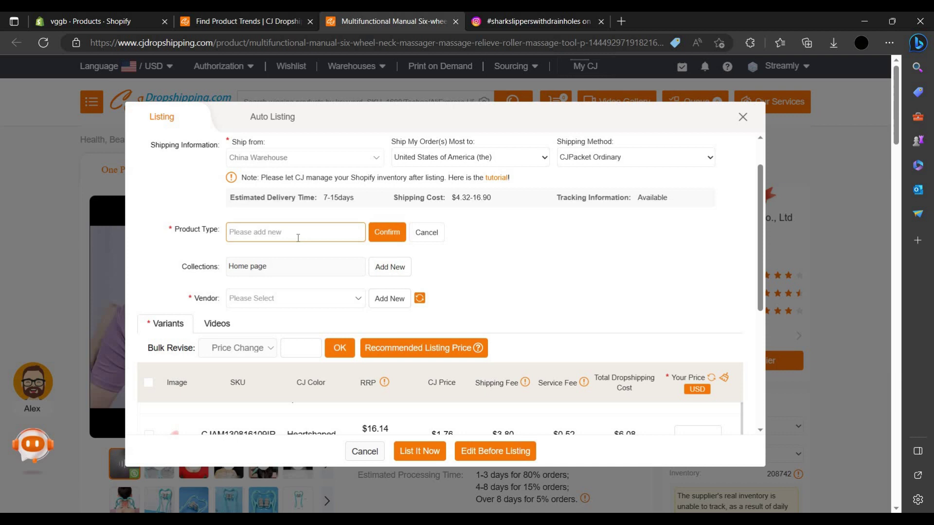
{"action": "type", "text": "sample"}
{"action": "left_click", "coordinate": [398, 236]}
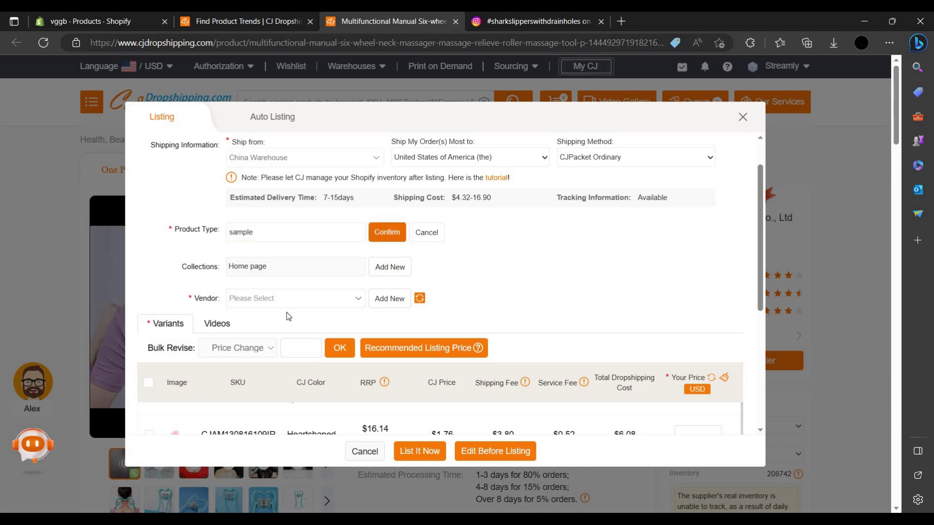
Add 'sampleee' as the new vendor and check the stores available for listing.
{"action": "left_click", "coordinate": [290, 301]}
{"action": "left_click", "coordinate": [394, 305]}
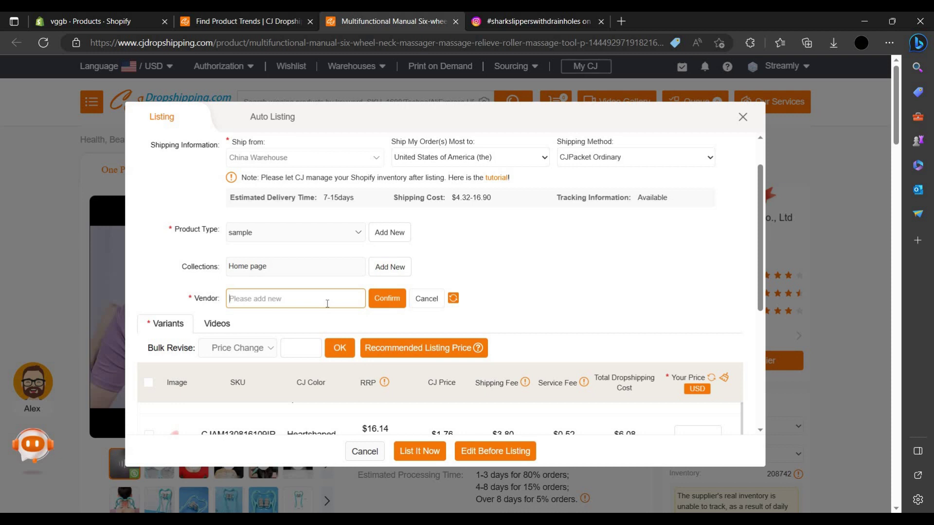
{"action": "left_click", "coordinate": [396, 298]}
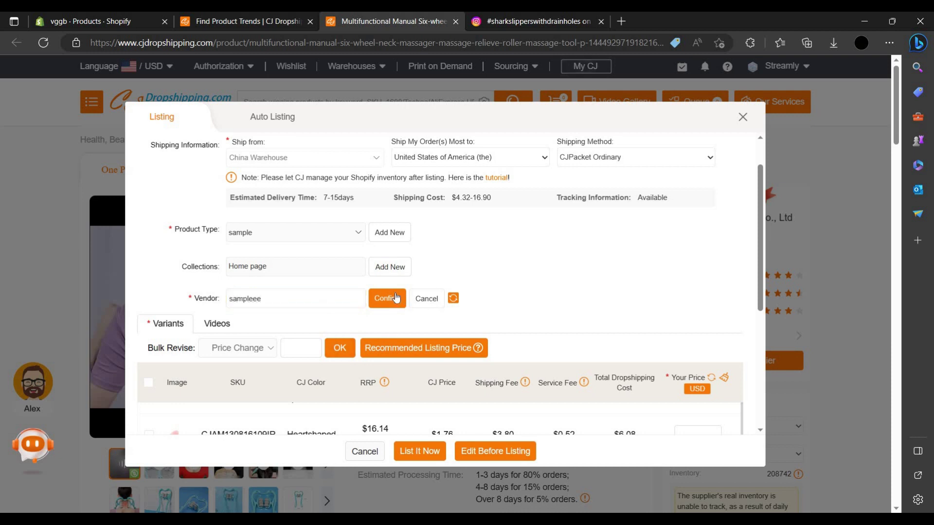
{"action": "left_click", "coordinate": [341, 154]}
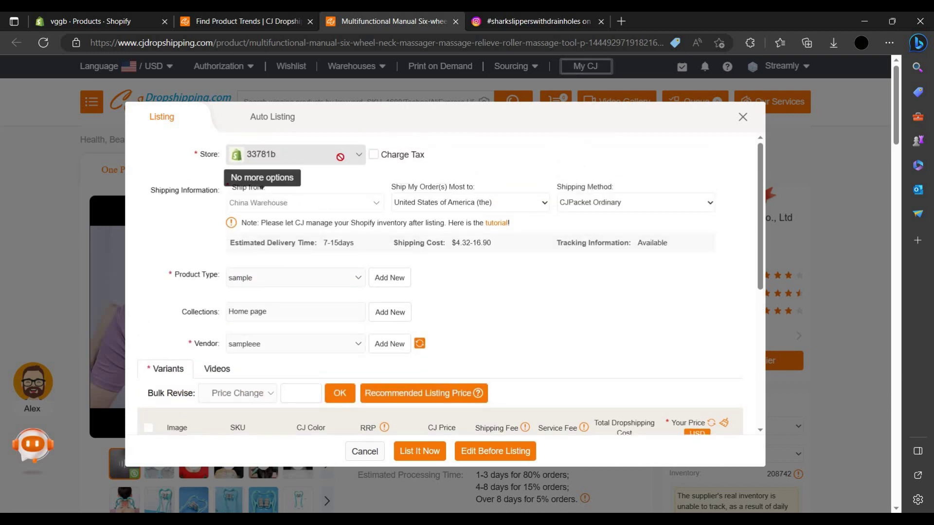
{"action": "left_click", "coordinate": [379, 159]}
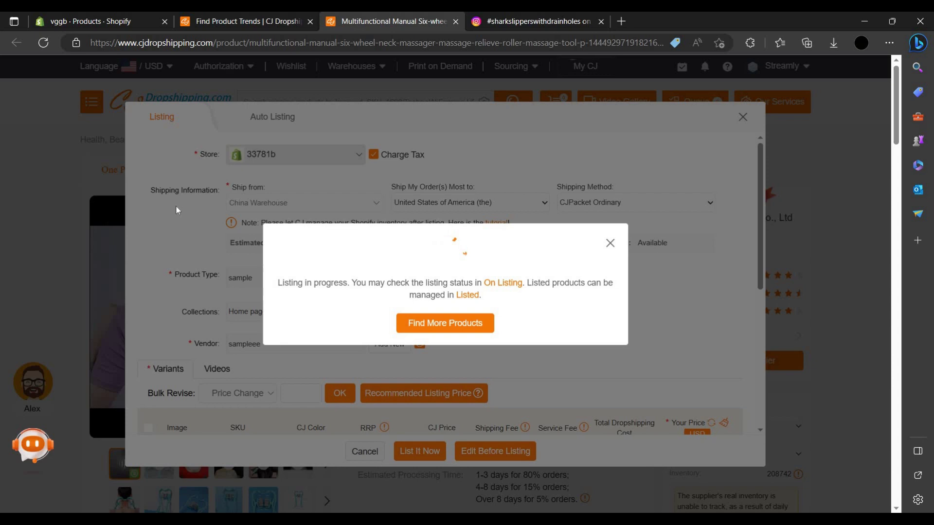
Check the neck massager listing succeeded, dismiss the tutorial video, and return to Shopify admin.
{"action": "left_click", "coordinate": [504, 283]}
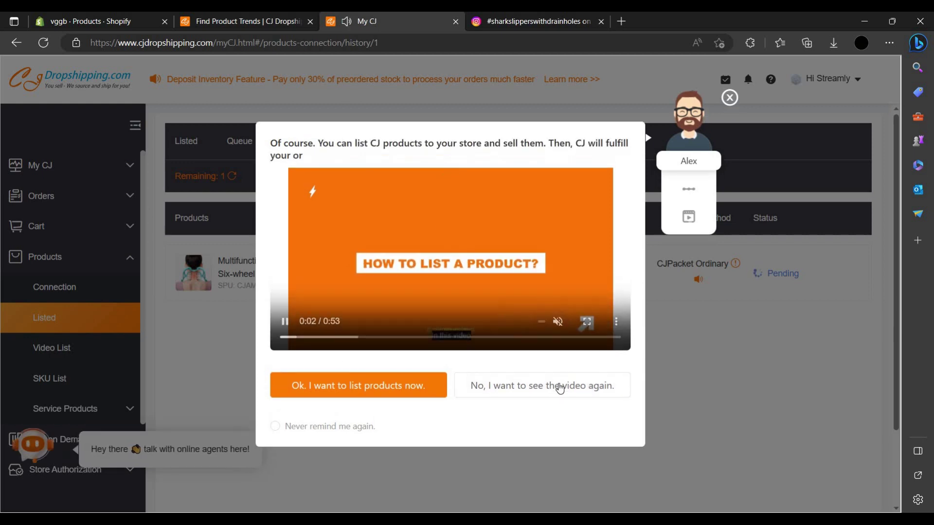
{"action": "left_click", "coordinate": [652, 205]}
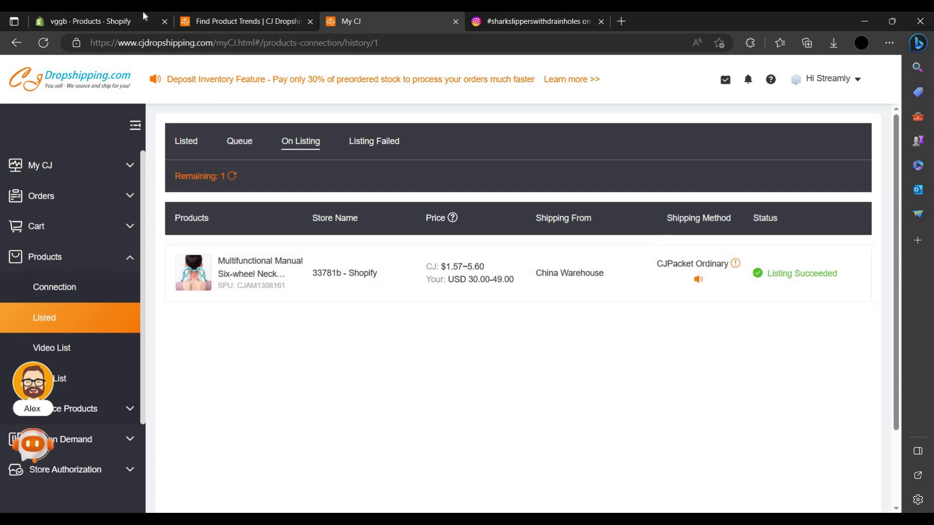
{"action": "left_click", "coordinate": [98, 21]}
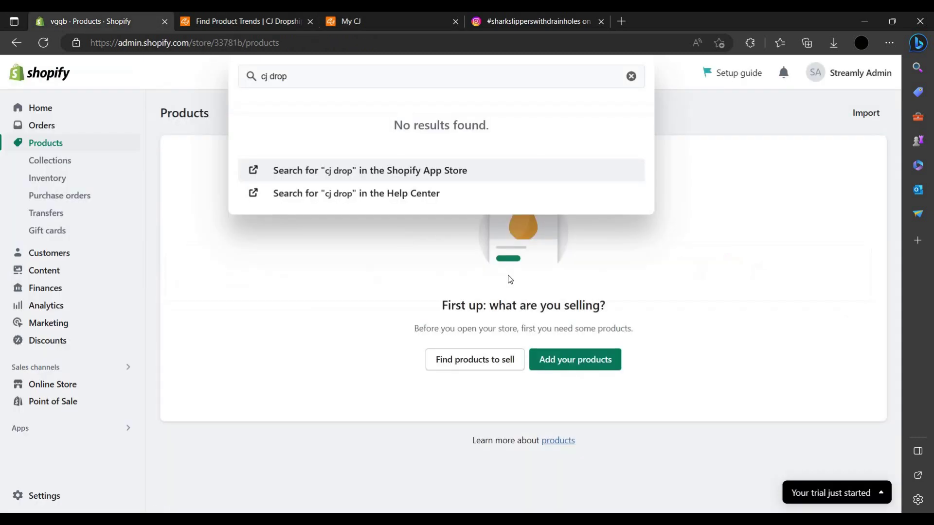
Go to Online Store > Themes and close the CJ product trends and My CJ pages.
{"action": "left_click", "coordinate": [90, 380]}
{"action": "left_click", "coordinate": [83, 387]}
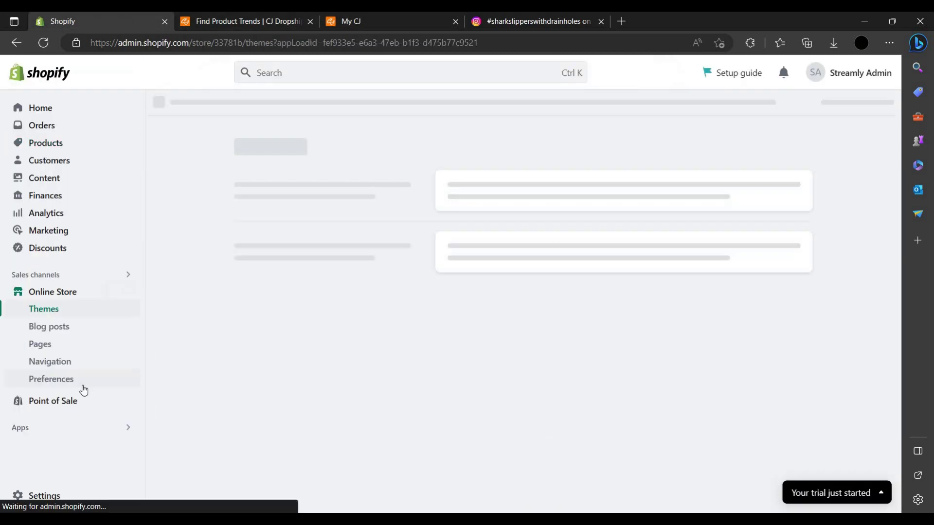
{"action": "left_click", "coordinate": [298, 20]}
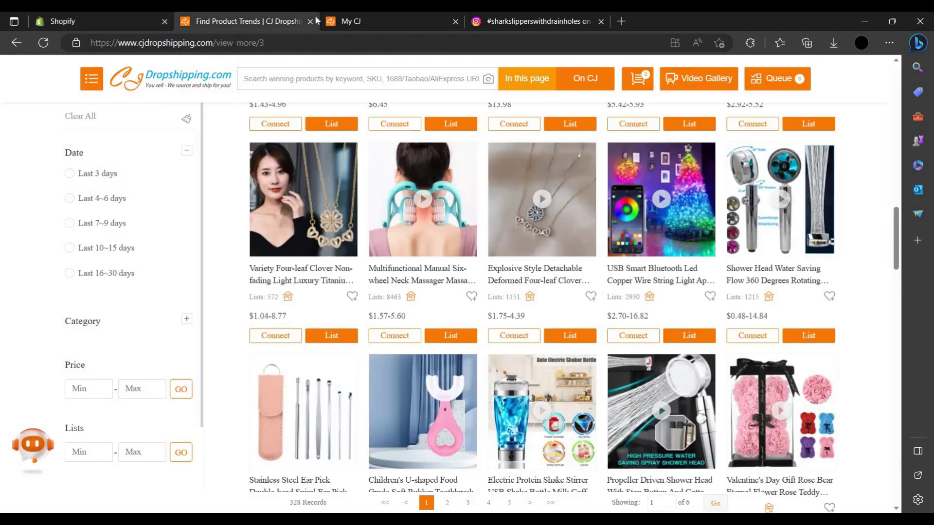
{"action": "left_click", "coordinate": [309, 22]}
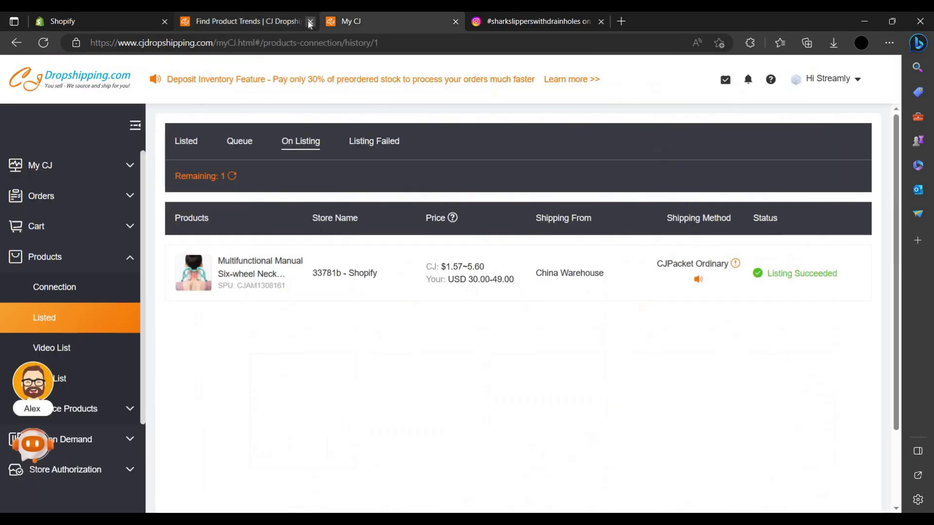
{"action": "left_click", "coordinate": [309, 21]}
{"action": "key", "text": "ctrl+shift+Tab"}
Customize the Dawn theme from the theme library.
{"action": "scroll", "coordinate": [306, 312], "scroll_direction": "down", "scroll_amount": 9}
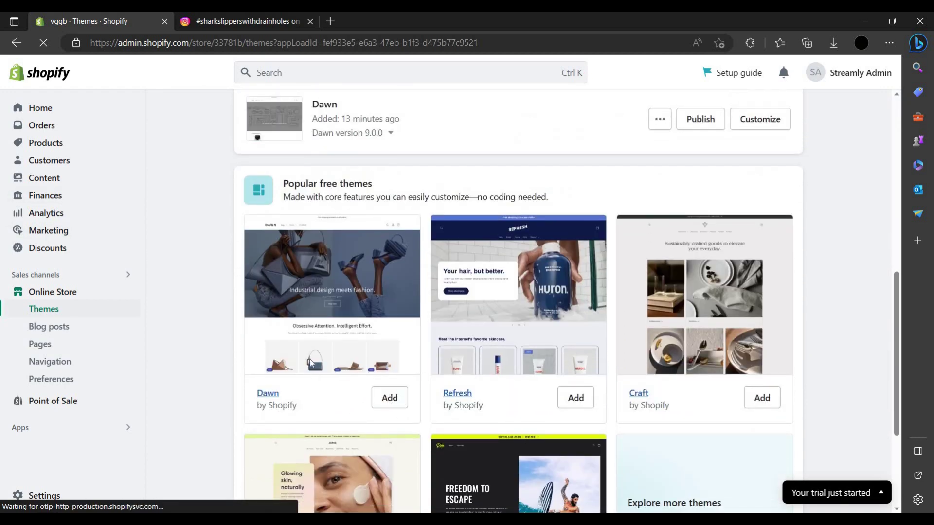
{"action": "scroll", "coordinate": [328, 309], "scroll_direction": "up", "scroll_amount": 4}
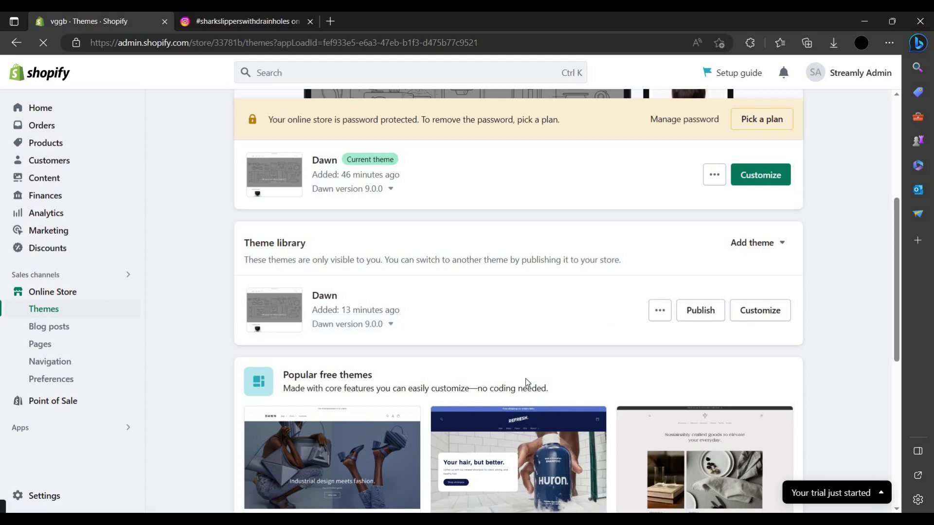
{"action": "scroll", "coordinate": [530, 384], "scroll_direction": "down", "scroll_amount": 3}
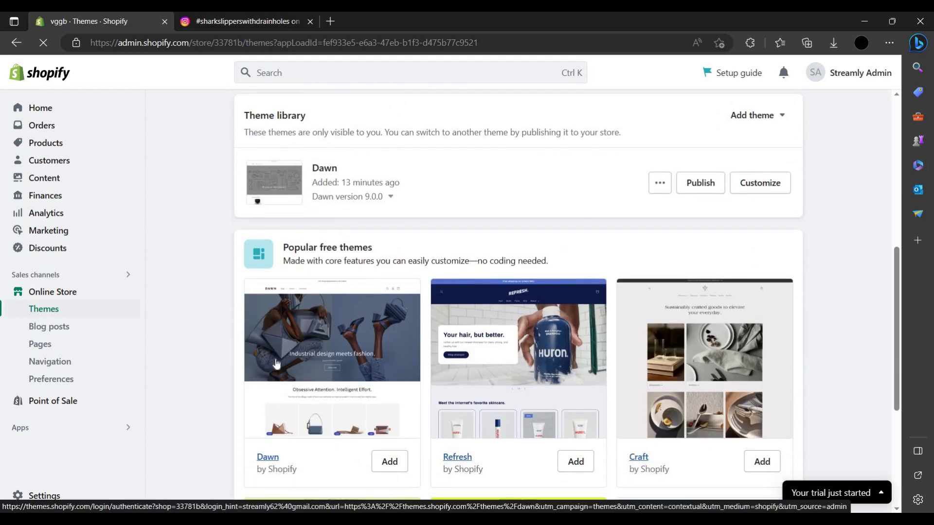
{"action": "left_click", "coordinate": [761, 183]}
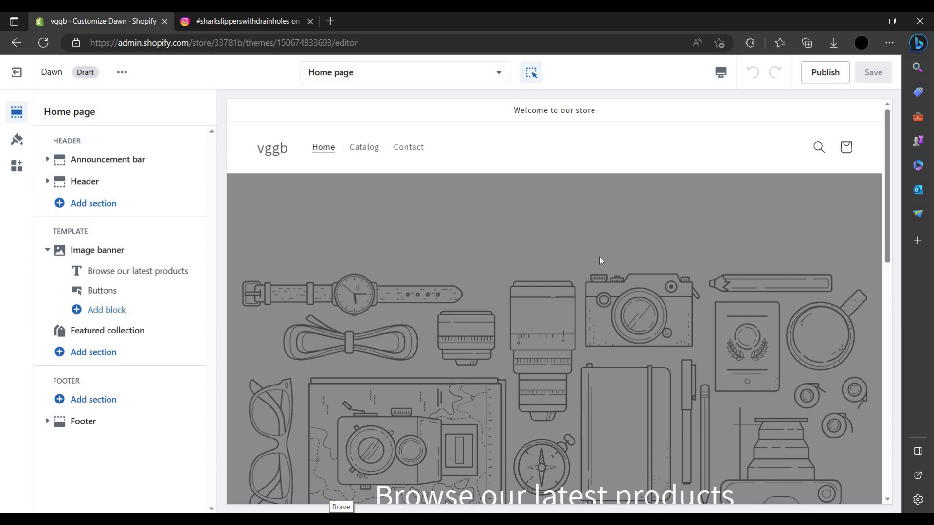
Select the image banner's 'Browse our latest products' heading text in its Heading settings.
{"action": "scroll", "coordinate": [419, 273], "scroll_direction": "down", "scroll_amount": 1}
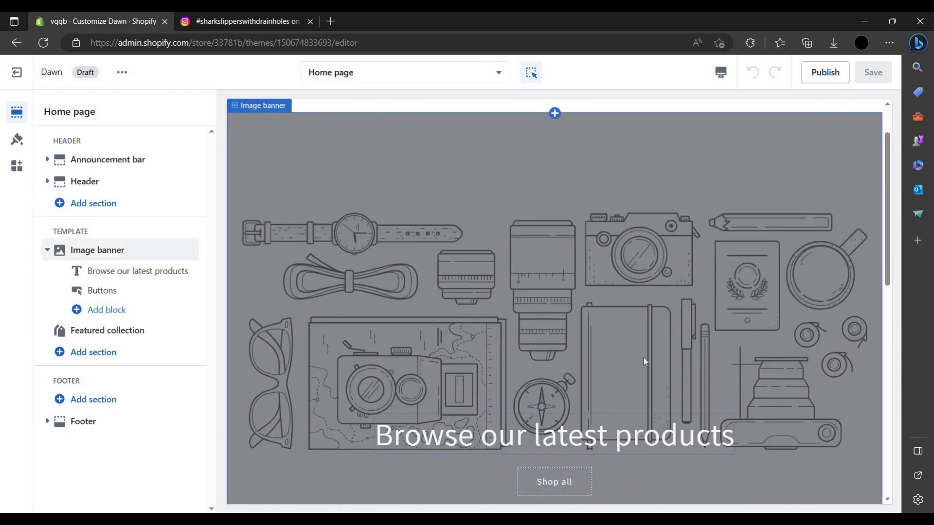
{"action": "scroll", "coordinate": [503, 384], "scroll_direction": "down", "scroll_amount": 2}
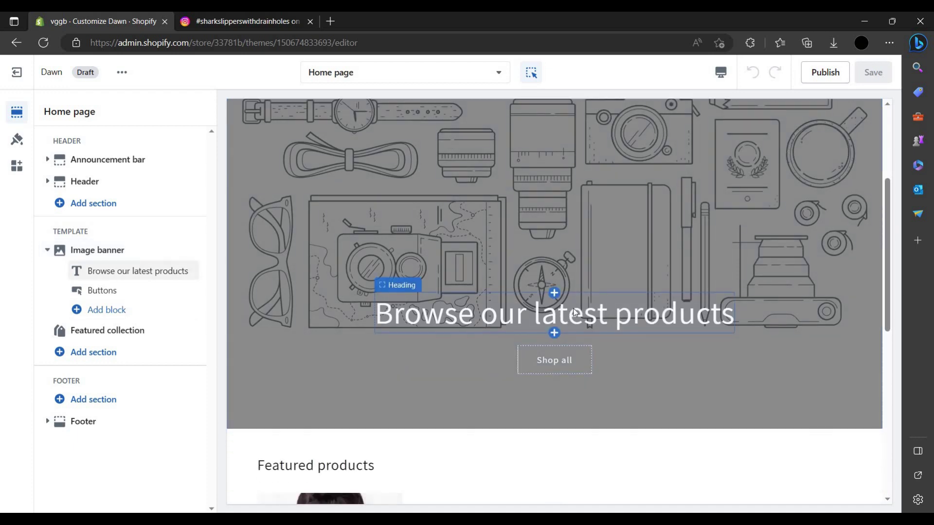
{"action": "left_click", "coordinate": [575, 312]}
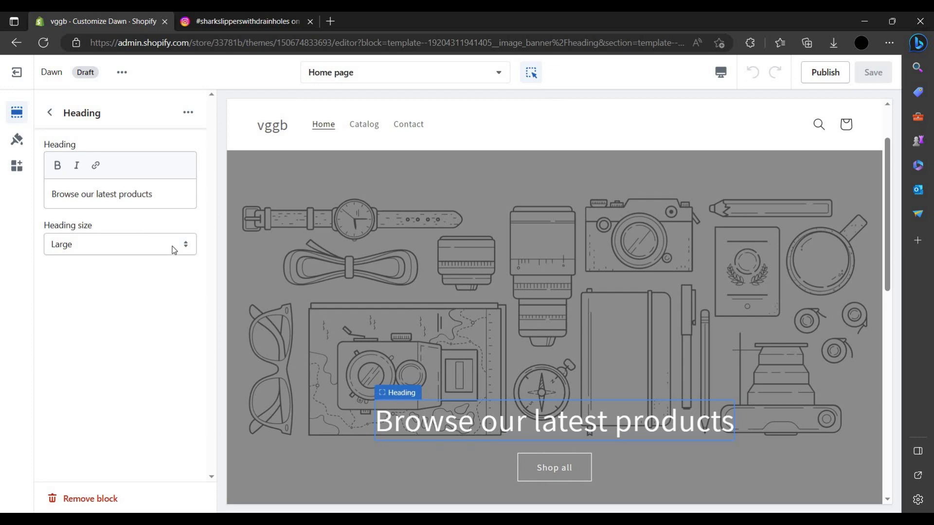
{"action": "triple_click", "coordinate": [174, 193]}
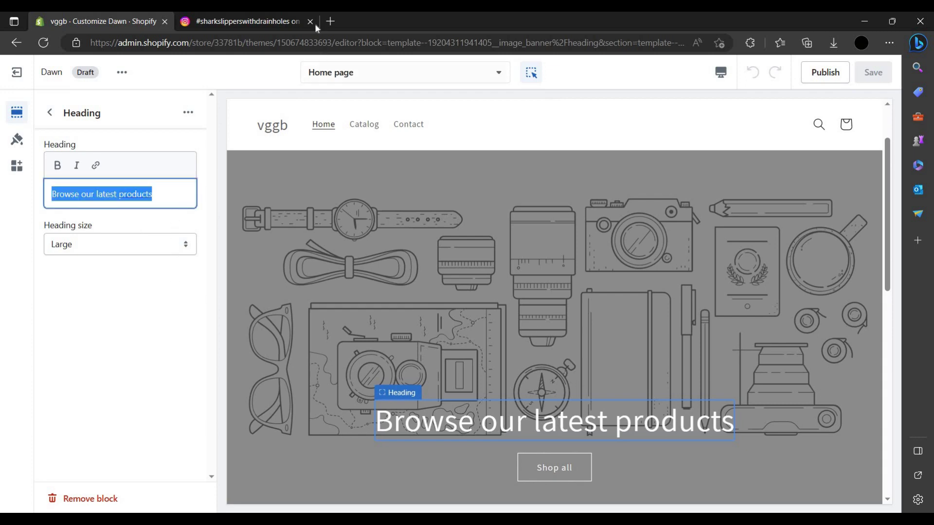
Search Bing for 'cj dropshipping' in a new tab and open the CJdropshipping site.
{"action": "left_click", "coordinate": [330, 20]}
{"action": "type", "text": "chj"}
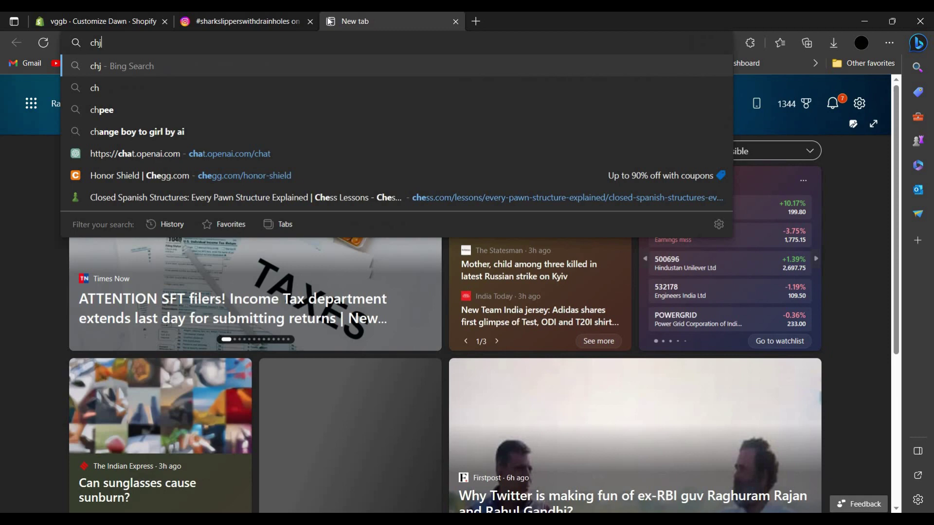
{"action": "key", "text": "BackSpace"}
{"action": "key", "text": "BackSpace"}
{"action": "type", "text": "j dropshipping"}
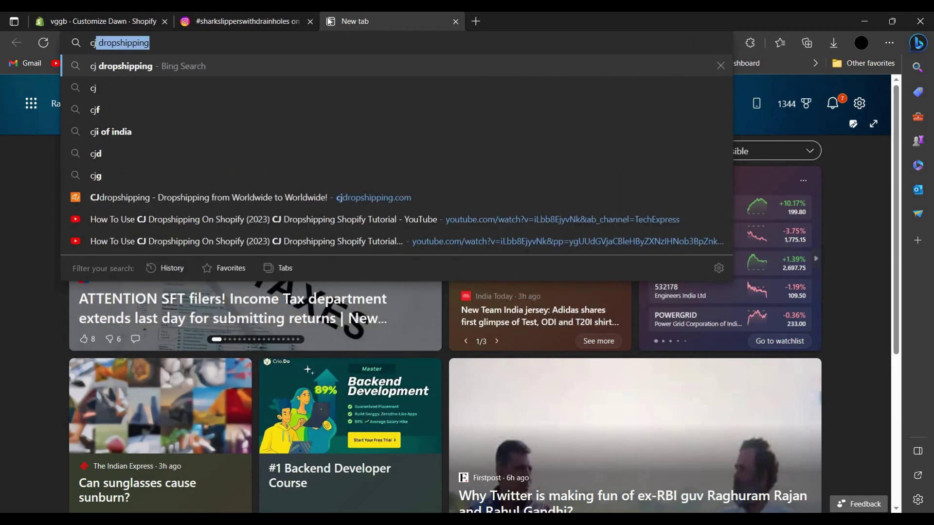
{"action": "key", "text": "Return"}
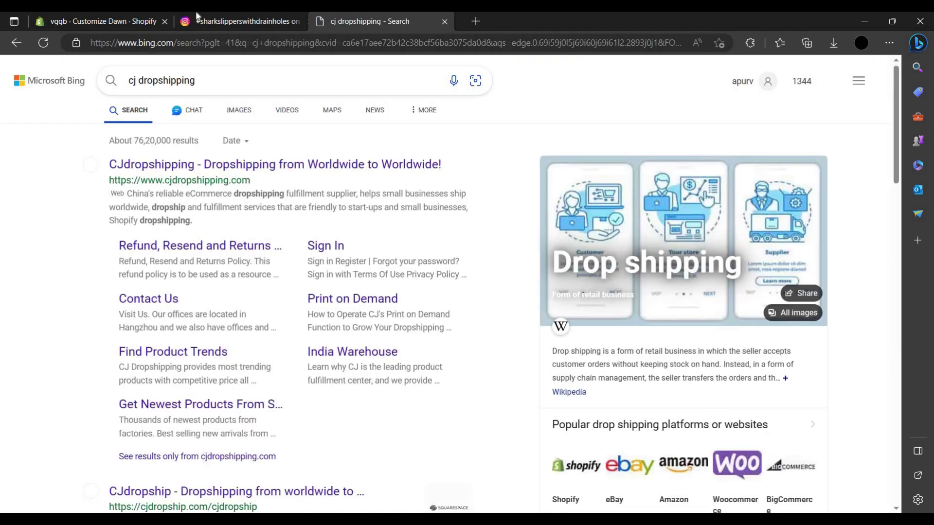
{"action": "left_click_drag", "start_coordinate": [362, 25], "coordinate": [229, 21]}
{"action": "left_click", "coordinate": [217, 168]}
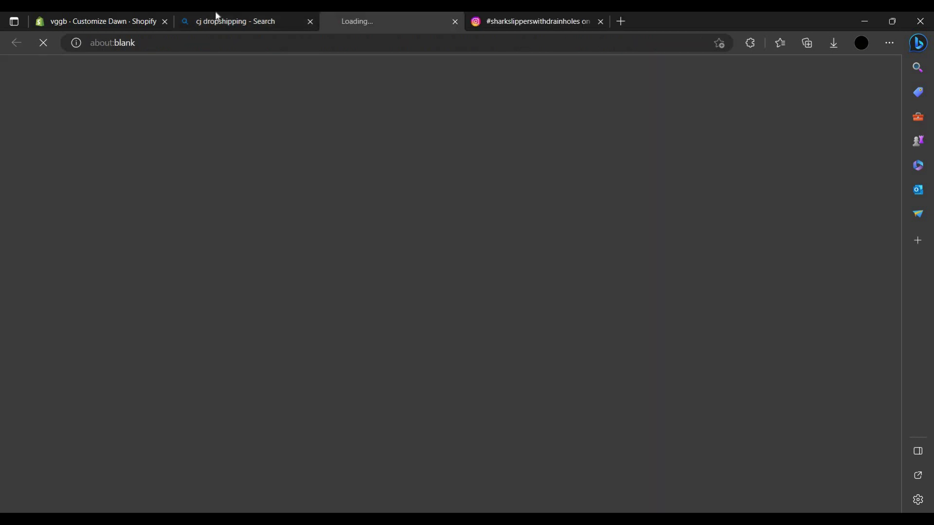
Return to the Shopify theme editor and scroll through its preview.
{"action": "key", "text": "ctrl+1"}
{"action": "scroll", "coordinate": [302, 362], "scroll_direction": "down", "scroll_amount": 5}
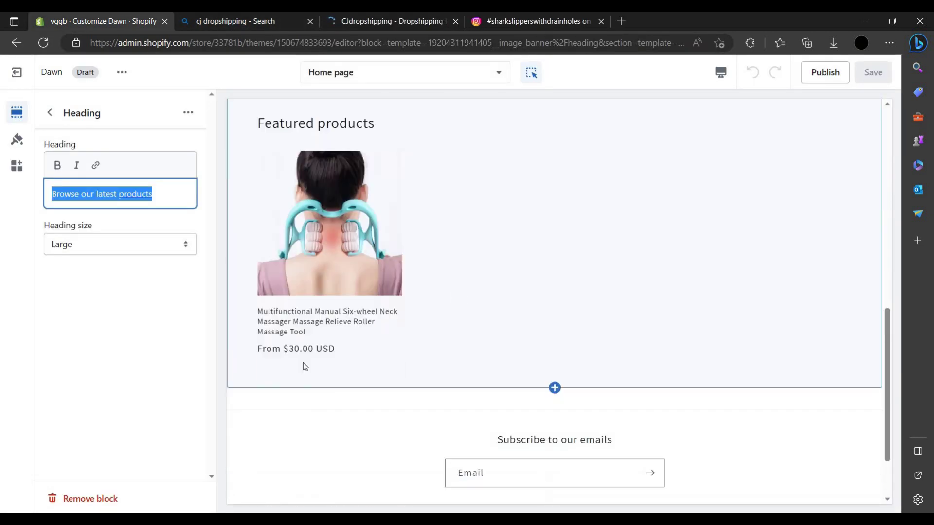
{"action": "scroll", "coordinate": [311, 347], "scroll_direction": "up", "scroll_amount": 1}
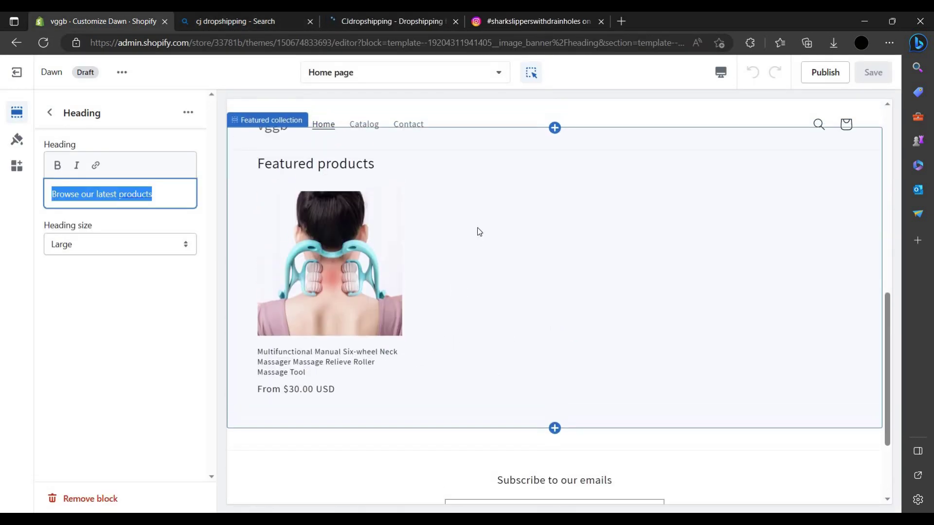
{"action": "scroll", "coordinate": [482, 336], "scroll_direction": "up", "scroll_amount": 5}
{"action": "scroll", "coordinate": [604, 327], "scroll_direction": "down", "scroll_amount": 5}
Turn on 'Show collection description from the admin' for the Featured collection section.
{"action": "scroll", "coordinate": [484, 377], "scroll_direction": "up", "scroll_amount": 5}
{"action": "scroll", "coordinate": [325, 355], "scroll_direction": "down", "scroll_amount": 6}
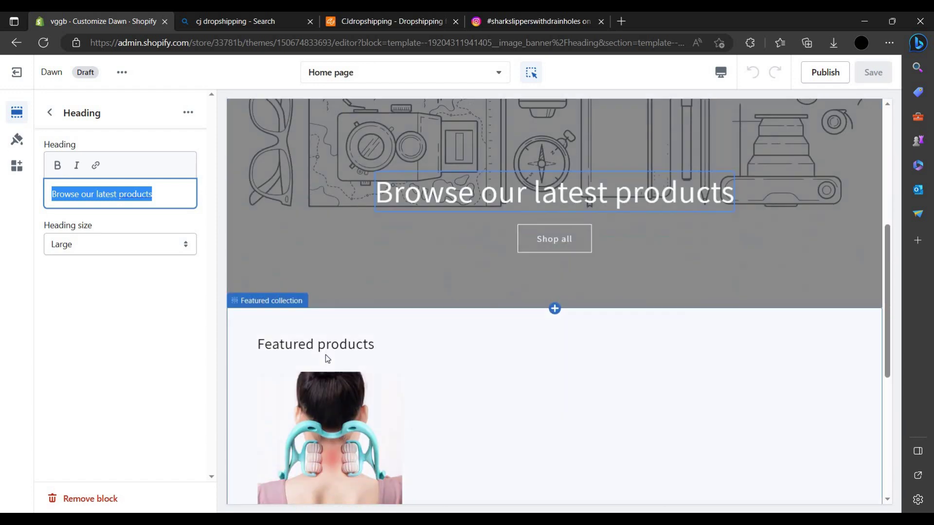
{"action": "left_click", "coordinate": [406, 365]}
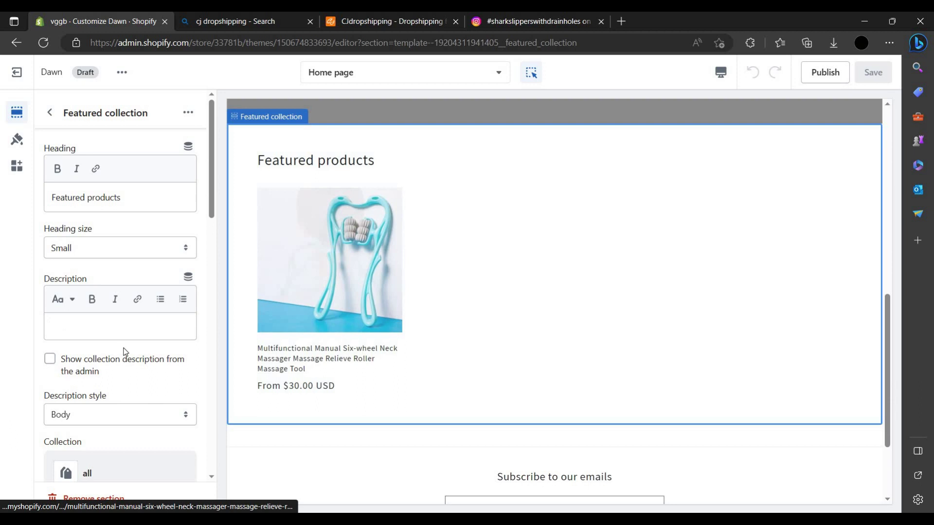
{"action": "scroll", "coordinate": [81, 317], "scroll_direction": "down", "scroll_amount": 1}
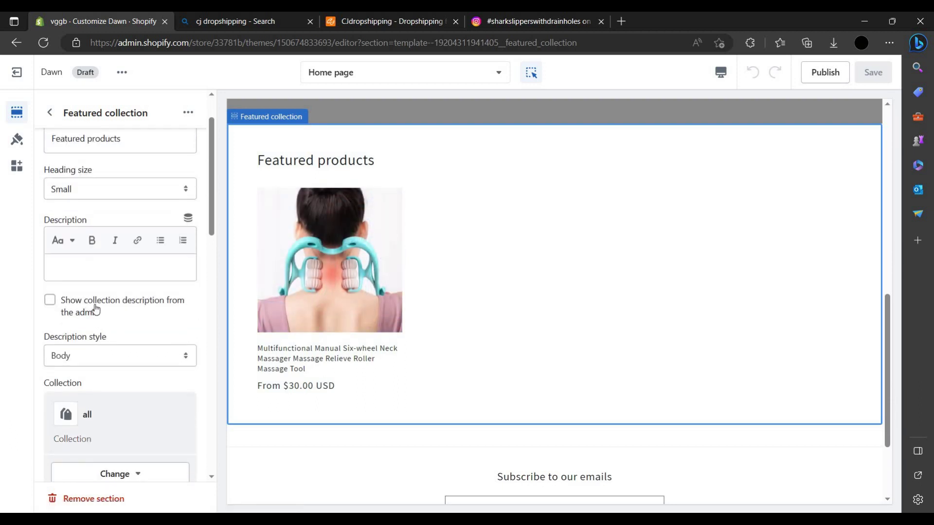
{"action": "left_click", "coordinate": [96, 310]}
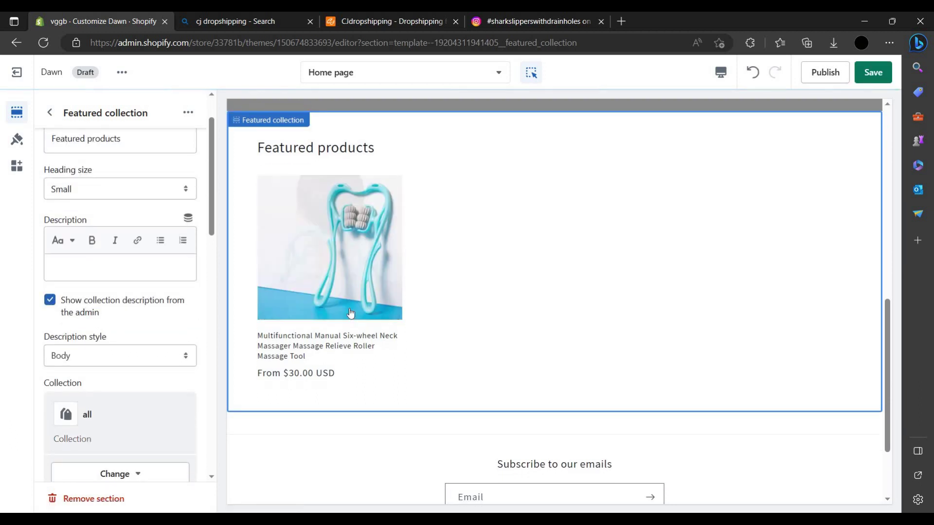
Select the store header in the preview to edit its settings.
{"action": "scroll", "coordinate": [133, 292], "scroll_direction": "down", "scroll_amount": 6}
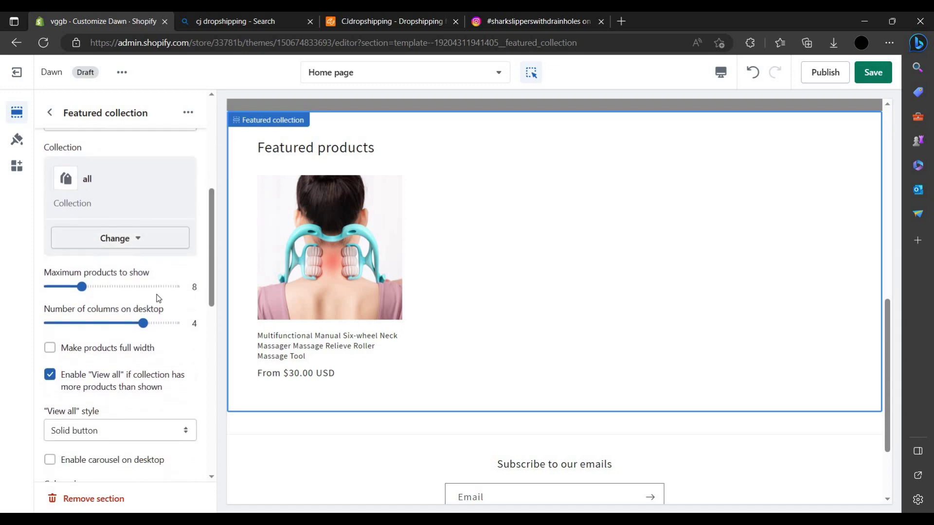
{"action": "scroll", "coordinate": [550, 348], "scroll_direction": "up", "scroll_amount": 5}
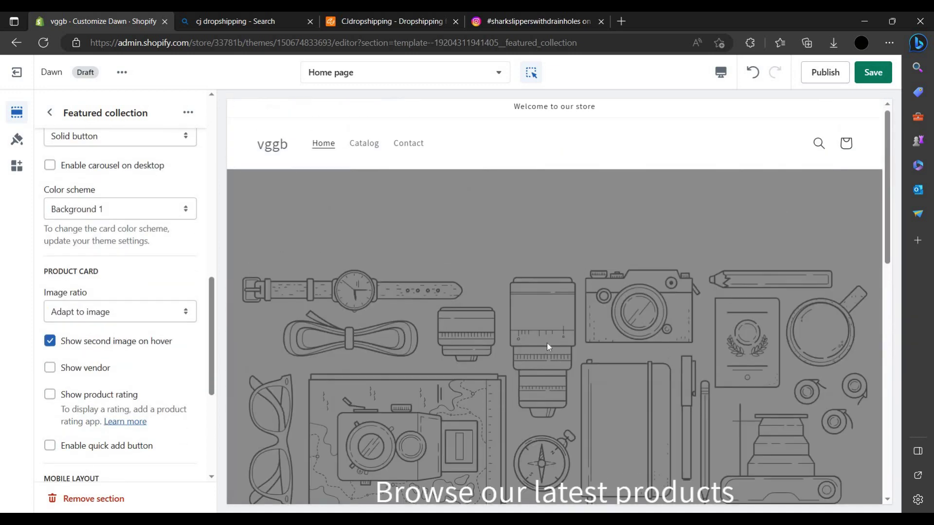
{"action": "scroll", "coordinate": [513, 316], "scroll_direction": "up", "scroll_amount": 5}
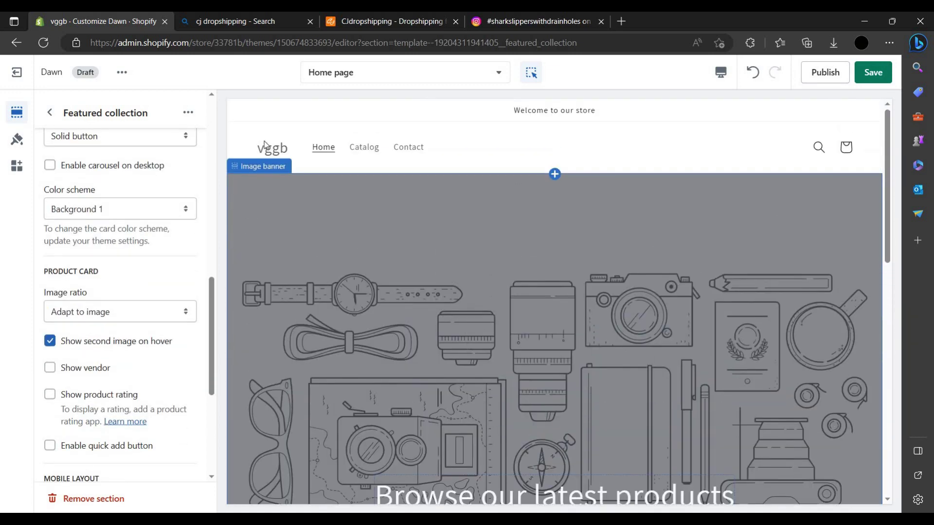
{"action": "left_click", "coordinate": [270, 152]}
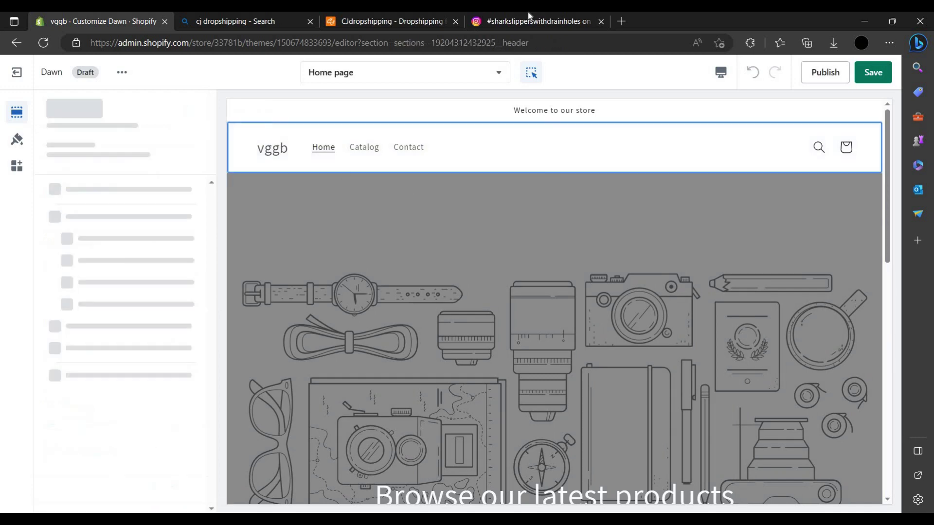
On CJdropshipping, dismiss the video popup and open the neck massager from Profile's product connections.
{"action": "key", "text": "ctrl+shift+Tab"}
{"action": "key", "text": "ctrl+shift+Tab"}
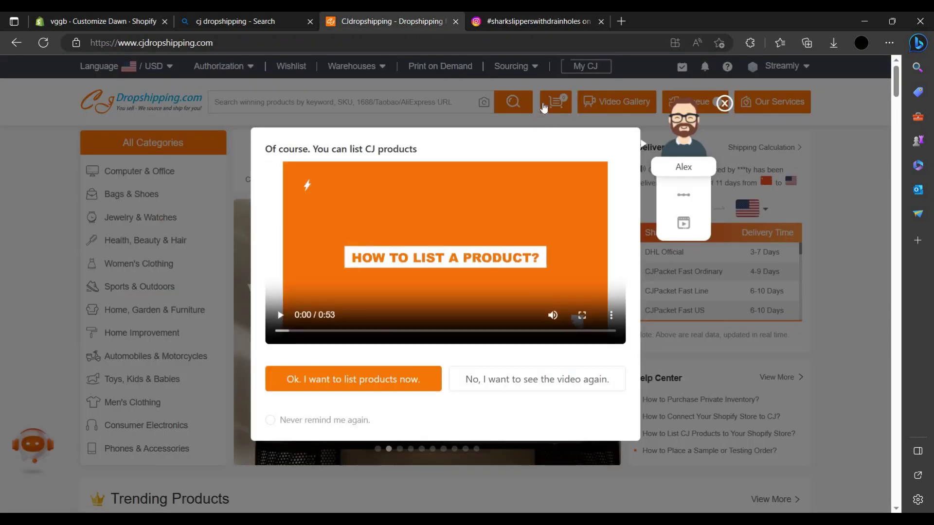
{"action": "left_click", "coordinate": [544, 108]}
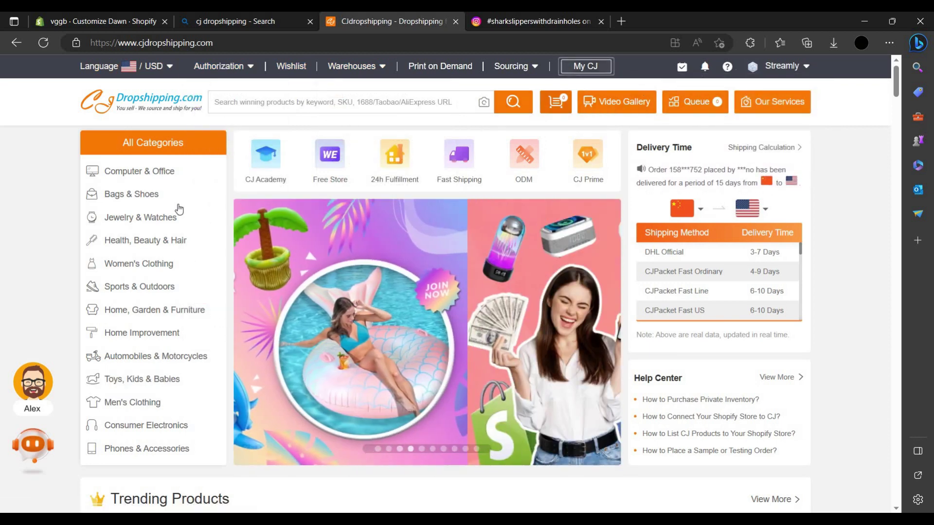
{"action": "mouse_move", "coordinate": [778, 73]}
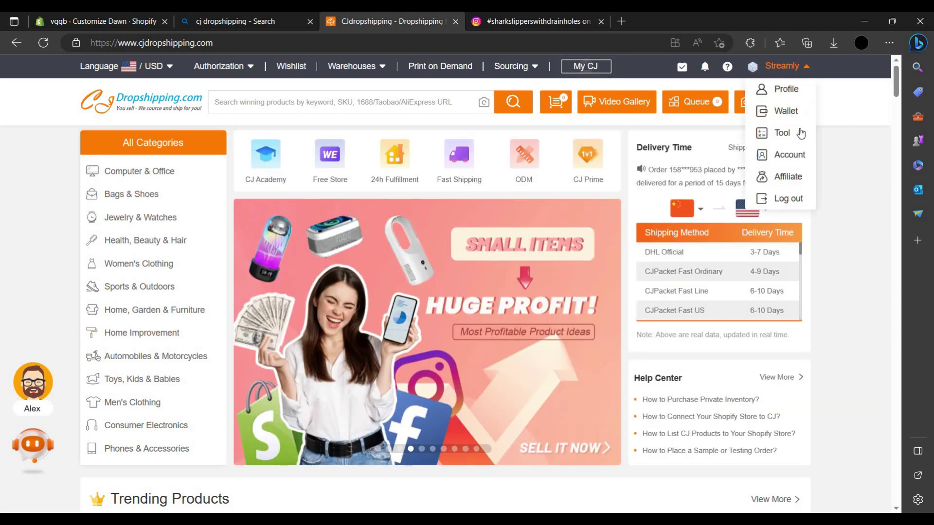
{"action": "mouse_move", "coordinate": [786, 137]}
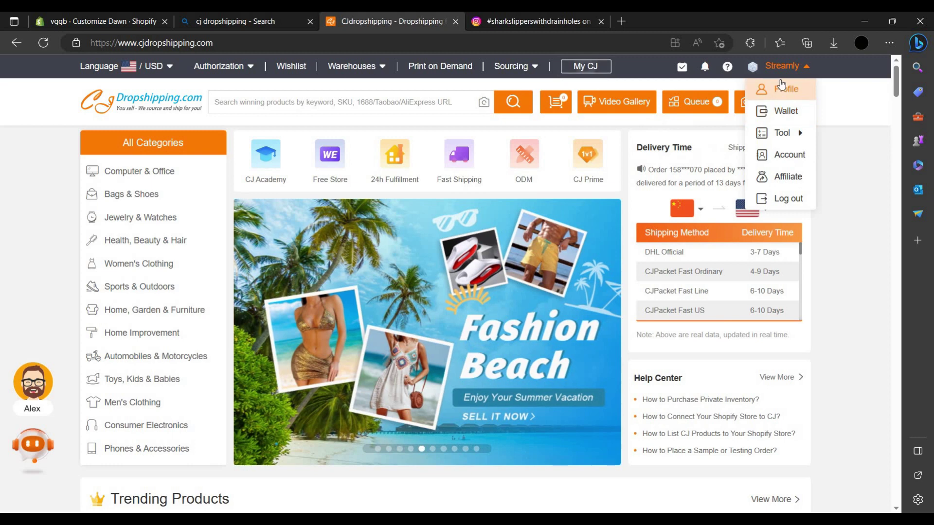
{"action": "left_click", "coordinate": [784, 89]}
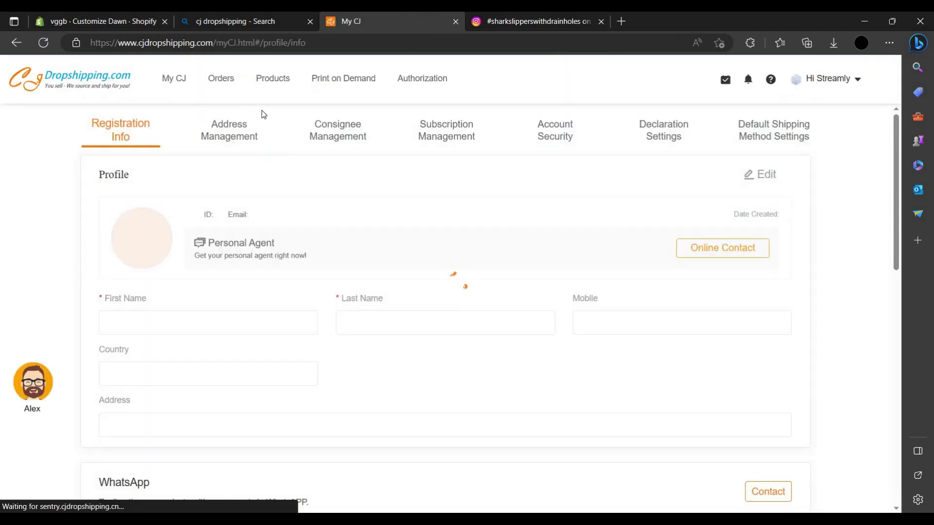
{"action": "left_click", "coordinate": [274, 82]}
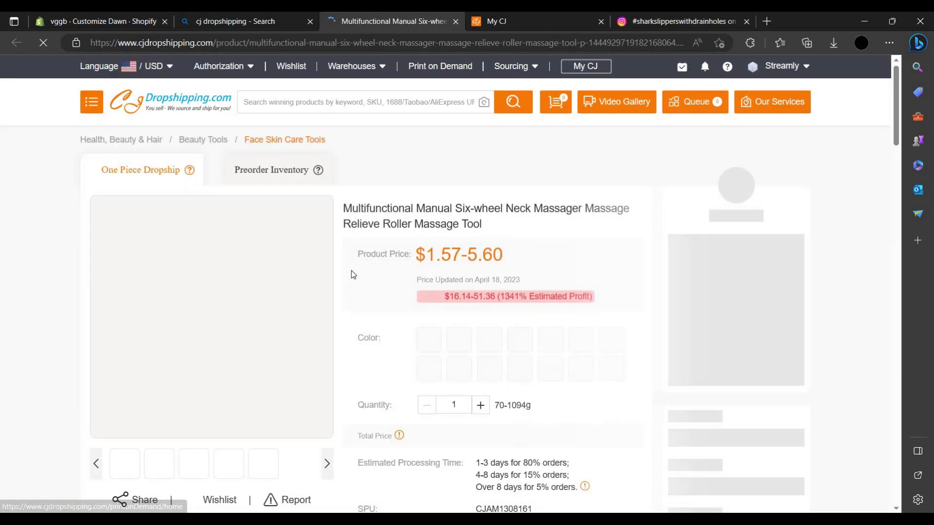
Copy 'Massage Relieve Roller Massage Tool' from the neck massager's product title.
{"action": "scroll", "coordinate": [363, 339], "scroll_direction": "down", "scroll_amount": 10}
{"action": "scroll", "coordinate": [374, 355], "scroll_direction": "up", "scroll_amount": 5}
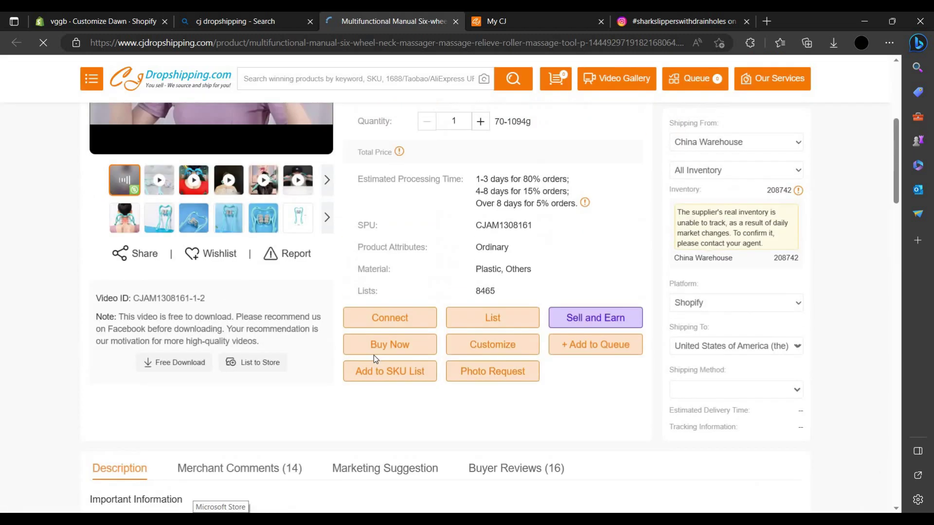
{"action": "scroll", "coordinate": [374, 355], "scroll_direction": "up", "scroll_amount": 6}
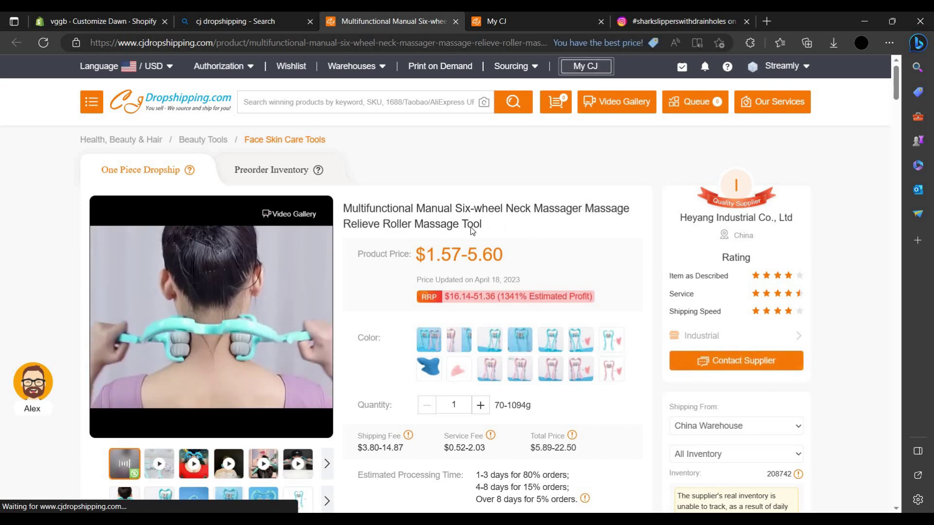
{"action": "left_click_drag", "start_coordinate": [585, 208], "coordinate": [483, 224]}
{"action": "key", "text": "ctrl+c"}
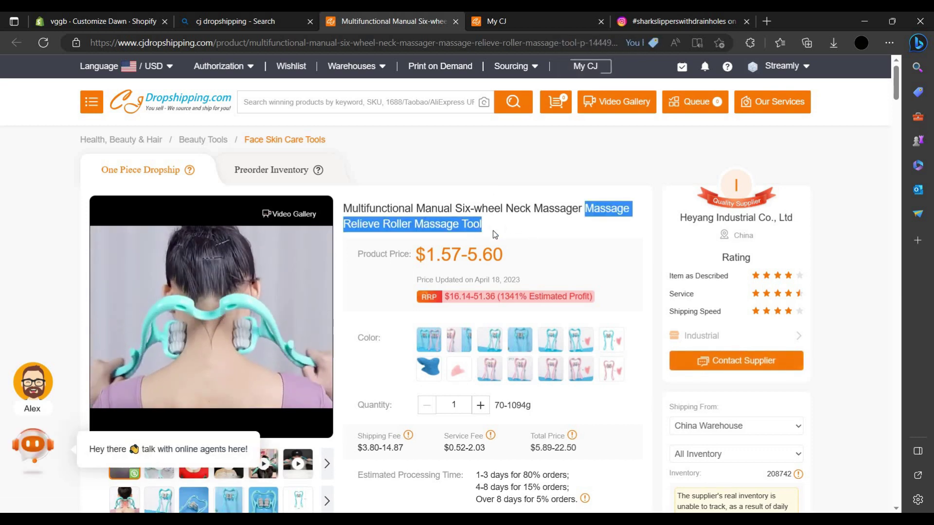
{"action": "right_click", "coordinate": [475, 224]}
{"action": "key", "text": "Escape"}
{"action": "right_click", "coordinate": [475, 224]}
{"action": "left_click", "coordinate": [499, 185]}
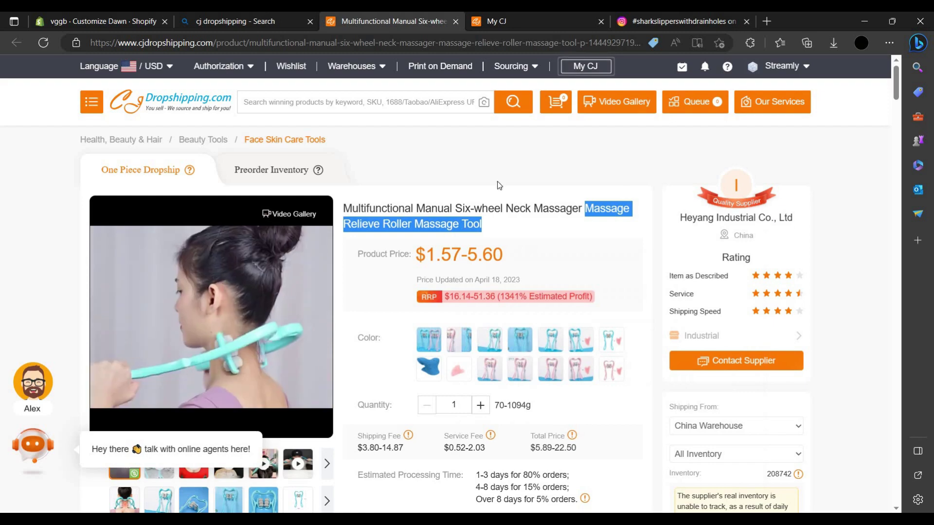
Close the Bing search tab to return to the Shopify theme editor.
{"action": "left_click", "coordinate": [243, 20]}
{"action": "left_click", "coordinate": [112, 21]}
{"action": "left_click", "coordinate": [292, 22]}
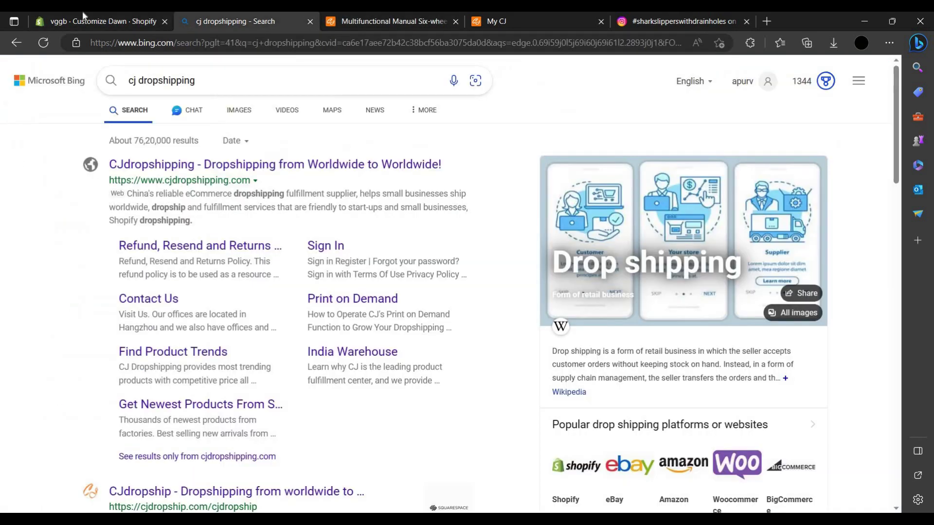
{"action": "key", "text": "ctrl+w"}
Replace the image banner heading with 'Massage Relieve Roller Massage Tool'.
{"action": "scroll", "coordinate": [546, 331], "scroll_direction": "down", "scroll_amount": 4}
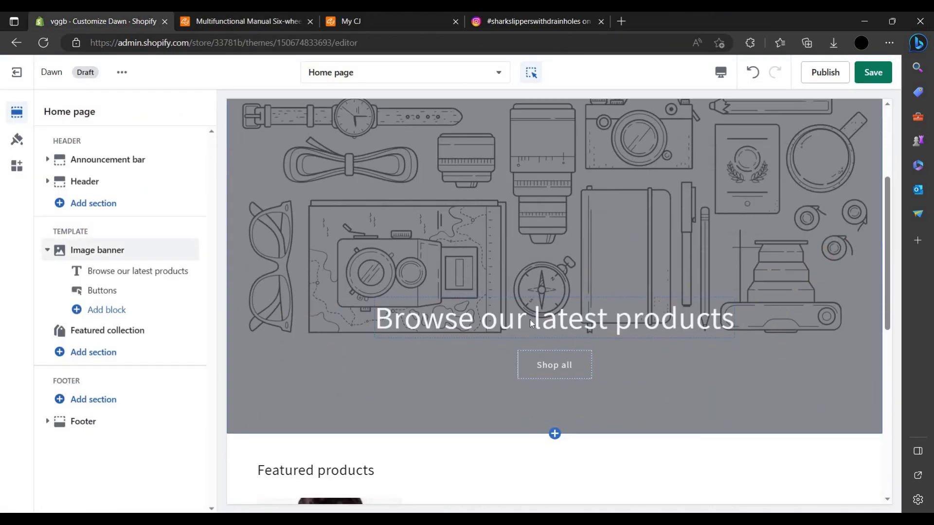
{"action": "left_click", "coordinate": [529, 316]}
{"action": "left_click", "coordinate": [497, 419]}
{"action": "left_click", "coordinate": [498, 419]}
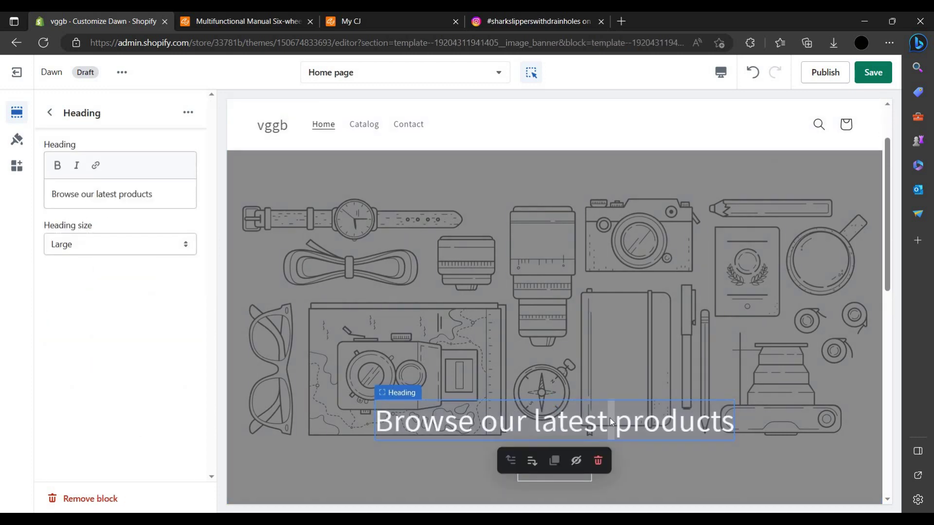
{"action": "right_click", "coordinate": [122, 197]}
{"action": "left_click", "coordinate": [96, 197]}
{"action": "key", "text": "ctrl+a"}
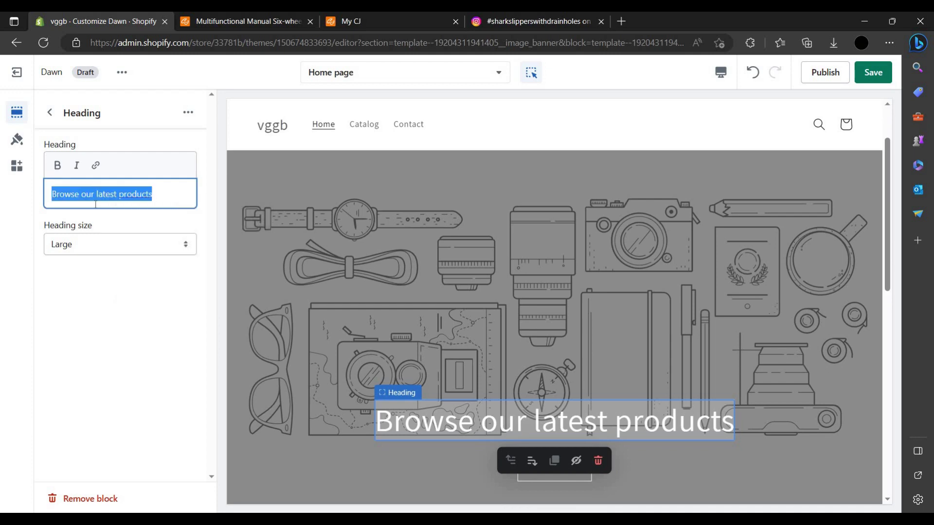
{"action": "key", "text": "ctrl+v"}
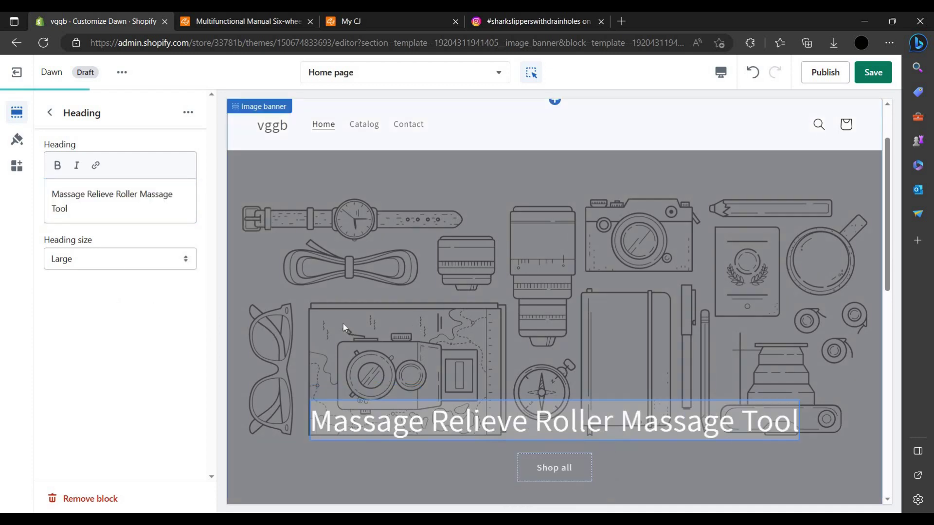
Open the Image banner settings and start selecting the first image.
{"action": "left_click", "coordinate": [342, 323]}
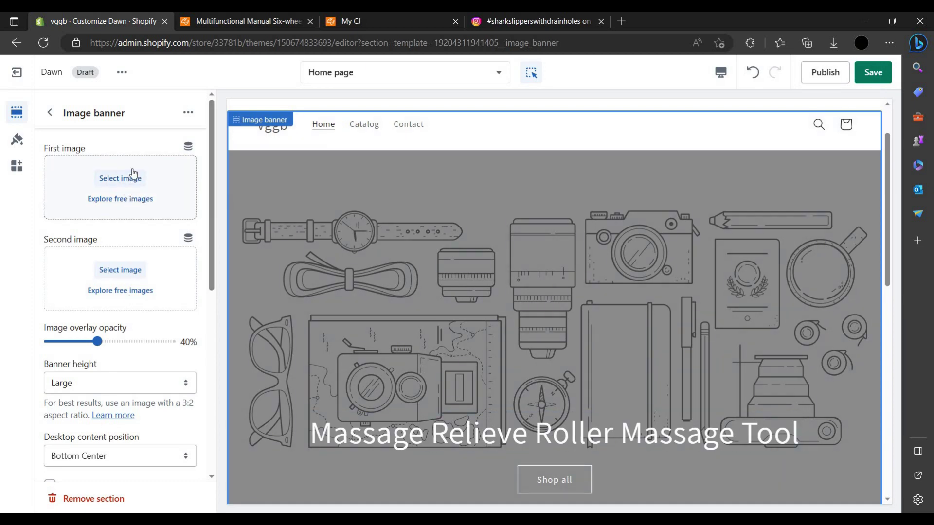
{"action": "left_click", "coordinate": [120, 178]}
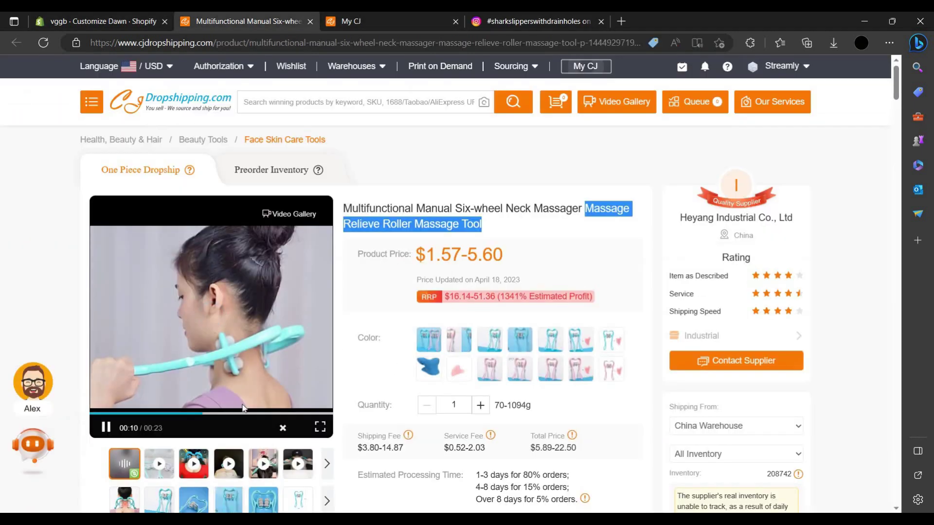
{"action": "scroll", "coordinate": [176, 371], "scroll_direction": "down", "scroll_amount": 3}
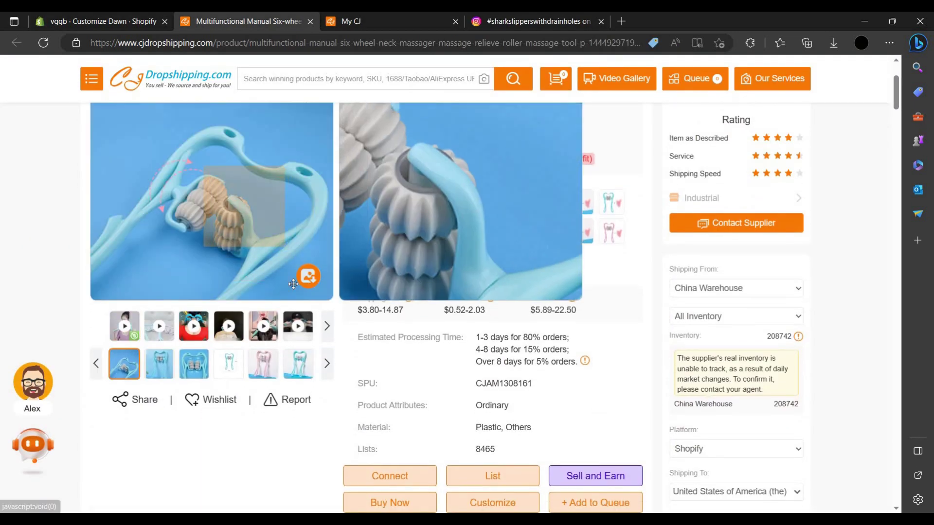
Download the neck massager's media as CJAM1308161.zip and show the downloads list.
{"action": "right_click", "coordinate": [182, 189]}
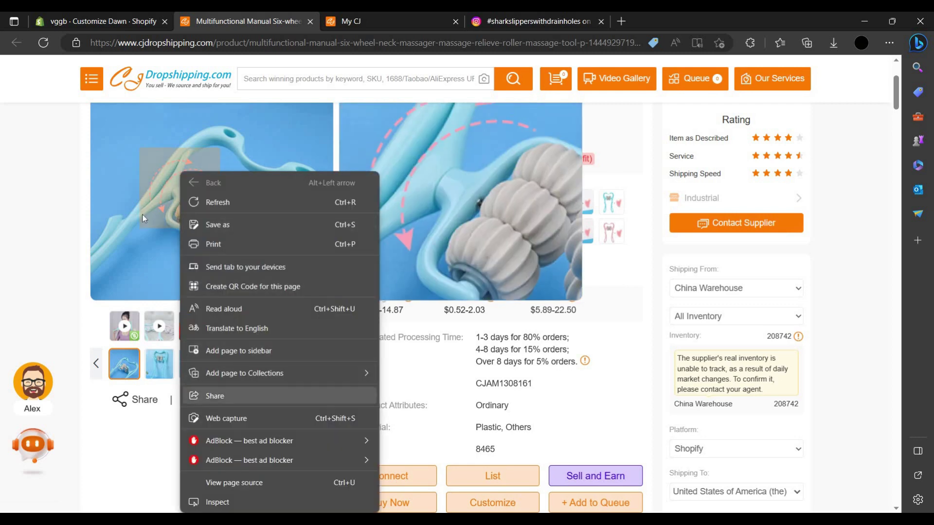
{"action": "left_click", "coordinate": [173, 210]}
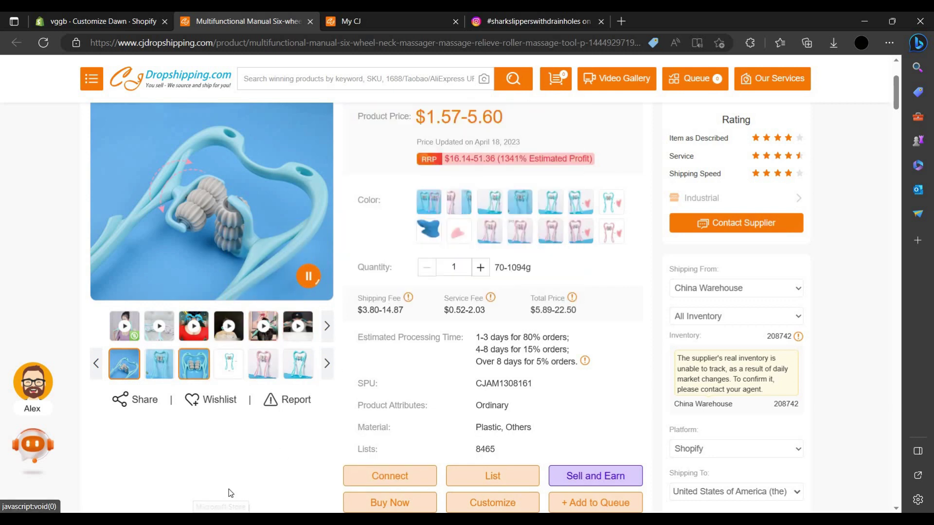
{"action": "scroll", "coordinate": [331, 407], "scroll_direction": "down", "scroll_amount": 4}
{"action": "scroll", "coordinate": [336, 407], "scroll_direction": "up", "scroll_amount": 5}
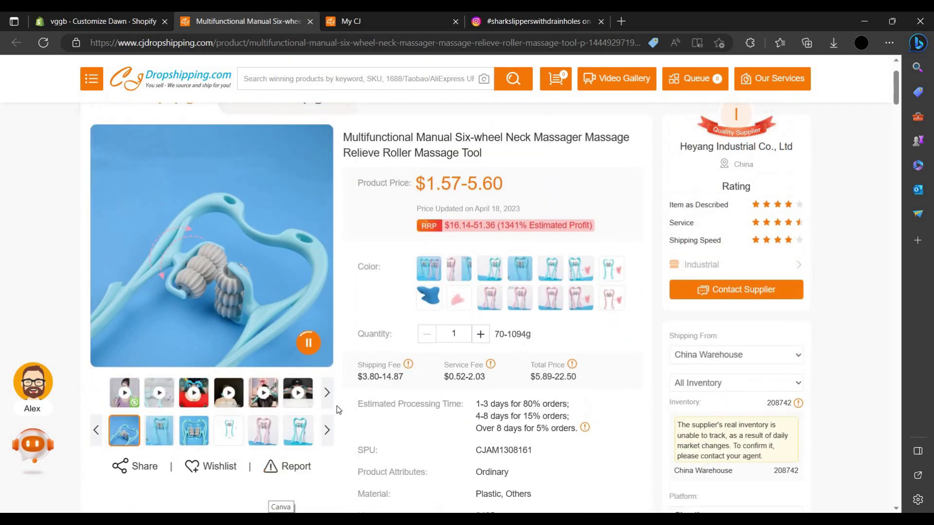
{"action": "scroll", "coordinate": [335, 406], "scroll_direction": "down", "scroll_amount": 5}
{"action": "scroll", "coordinate": [573, 408], "scroll_direction": "up", "scroll_amount": 5}
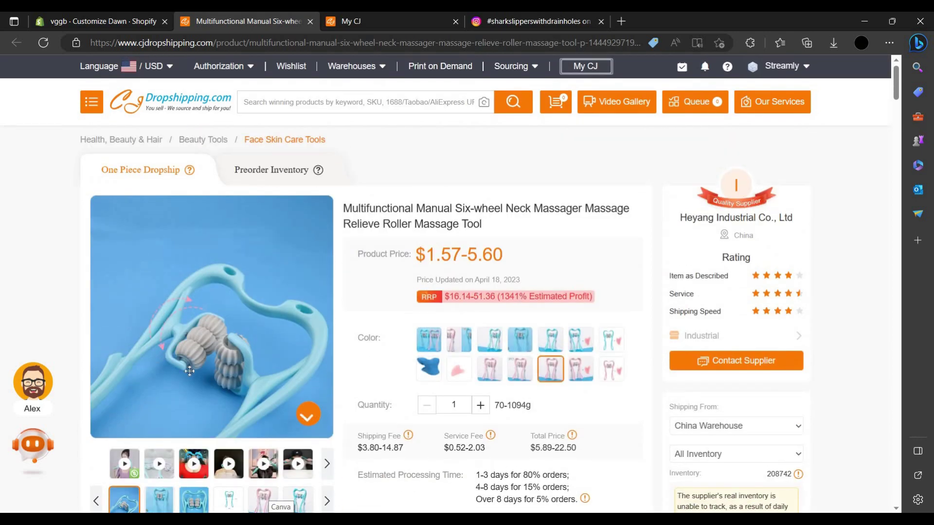
{"action": "left_click", "coordinate": [833, 43]}
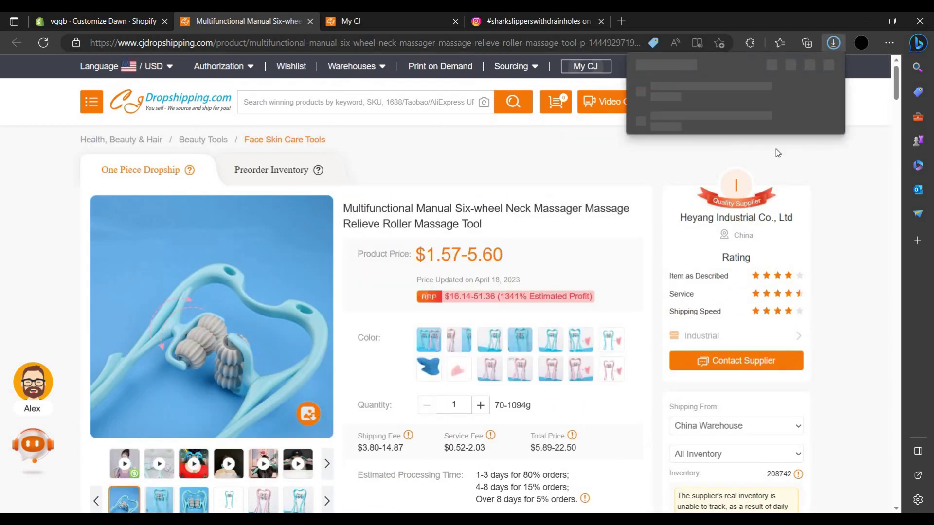
Extract CJAM1308161.zip into its own CJAM1308161 folder, then return to Shopify's image picker.
{"action": "left_click", "coordinate": [788, 92]}
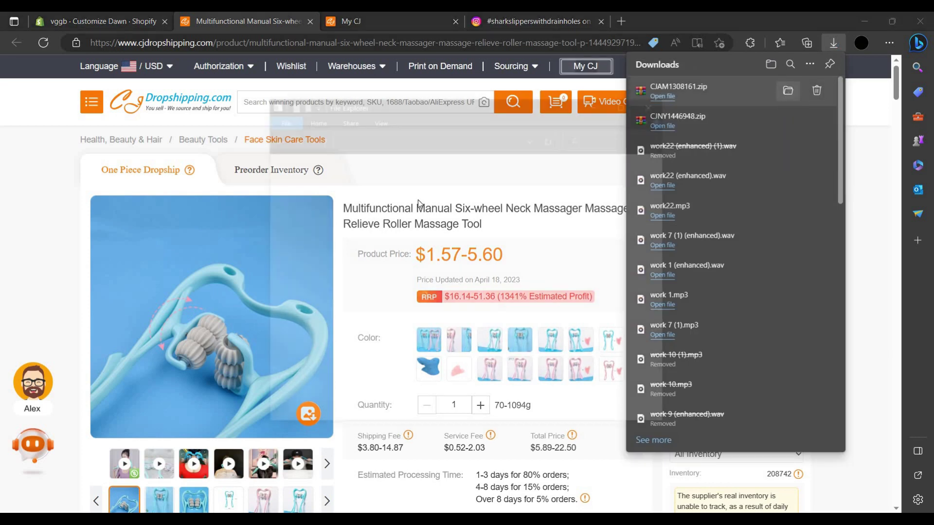
{"action": "right_click", "coordinate": [410, 369]}
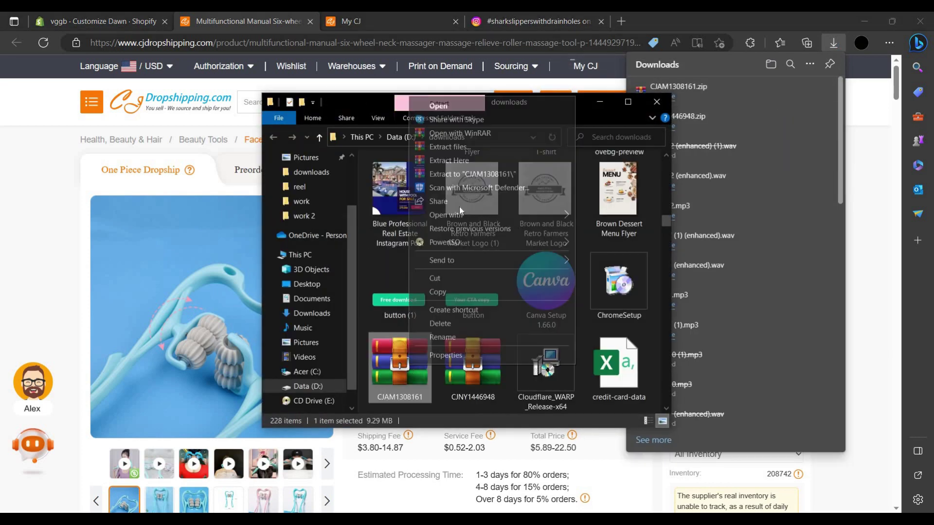
{"action": "left_click", "coordinate": [468, 173]}
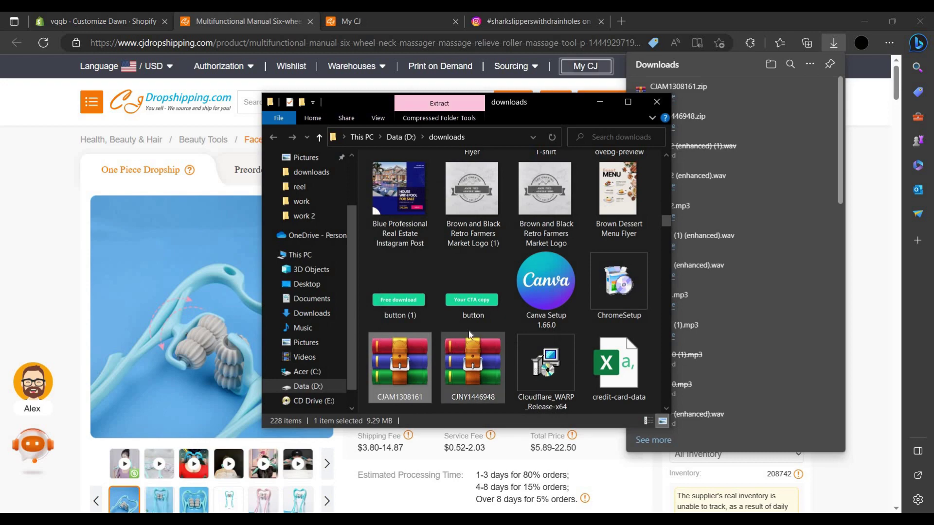
{"action": "scroll", "coordinate": [471, 332], "scroll_direction": "up", "scroll_amount": 10}
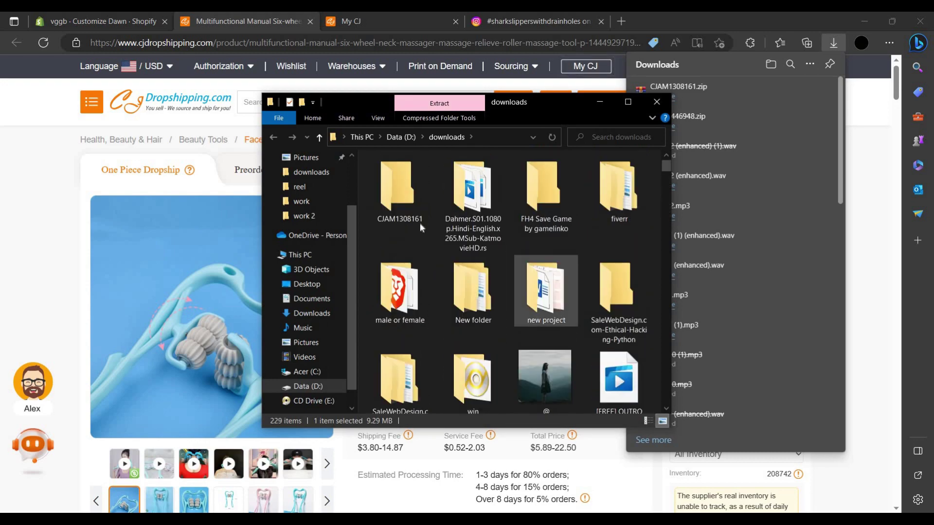
{"action": "double_click", "coordinate": [397, 189]}
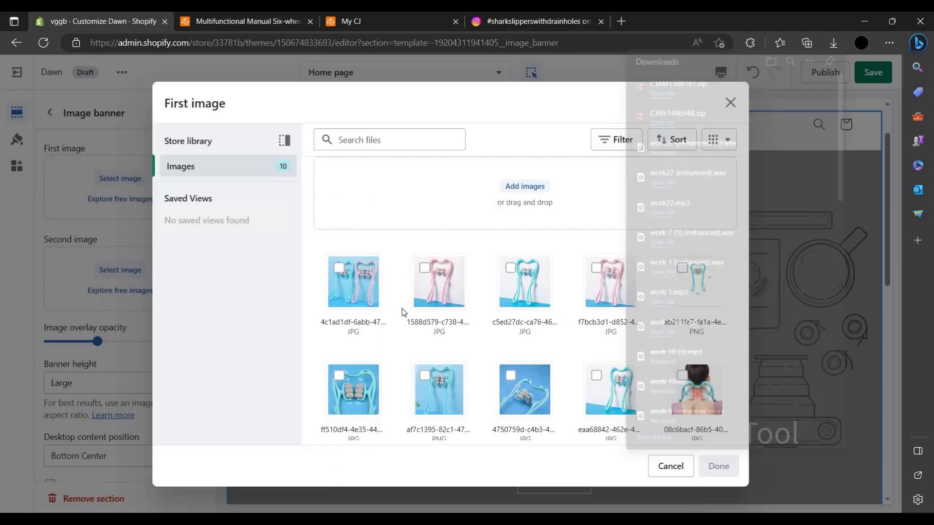
{"action": "left_click", "coordinate": [141, 21]}
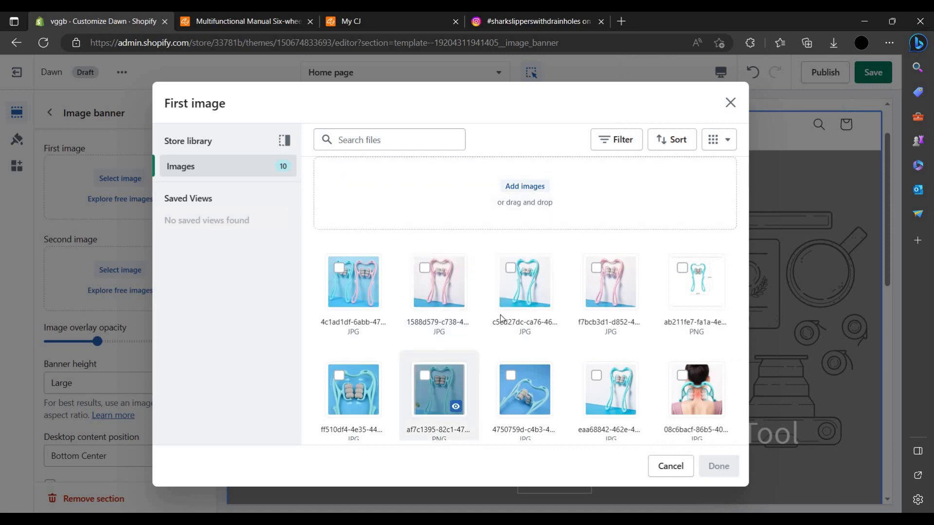
Set the blue massager photo 4750759d as the banner's first image.
{"action": "scroll", "coordinate": [608, 341], "scroll_direction": "down", "scroll_amount": 1}
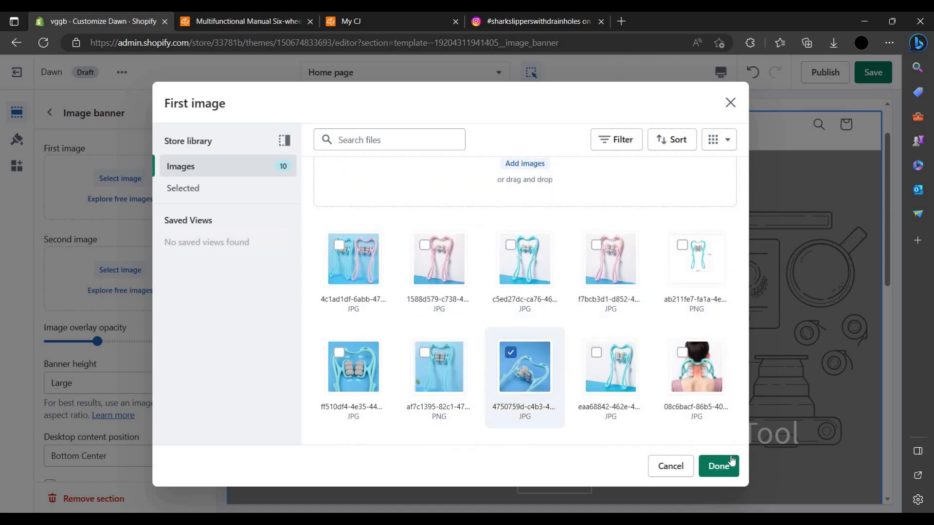
{"action": "left_click", "coordinate": [719, 474]}
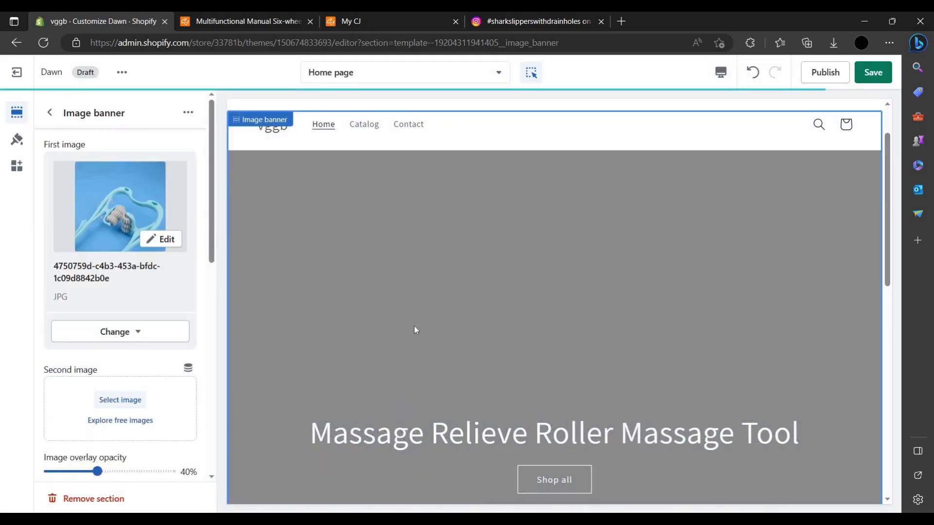
{"action": "scroll", "coordinate": [593, 360], "scroll_direction": "down", "scroll_amount": 5}
{"action": "scroll", "coordinate": [668, 348], "scroll_direction": "up", "scroll_amount": 5}
{"action": "scroll", "coordinate": [516, 349], "scroll_direction": "down", "scroll_amount": 7}
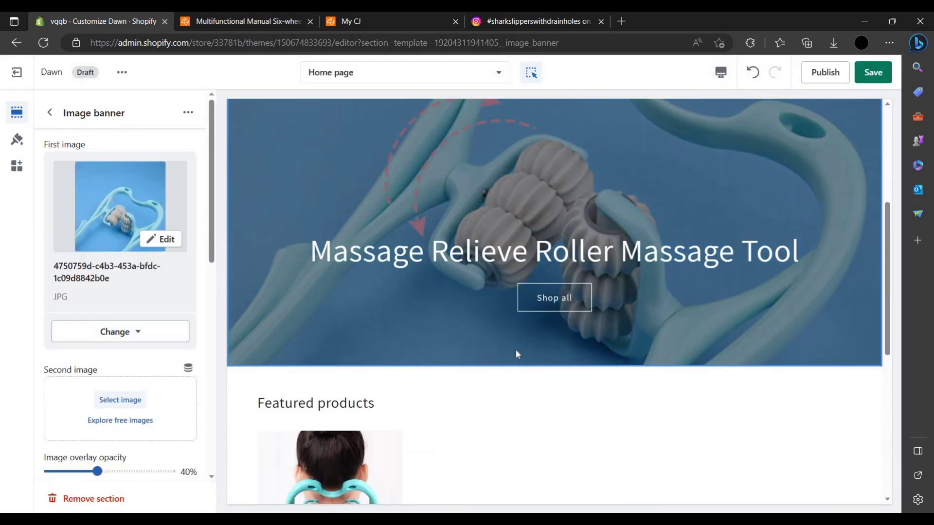
{"action": "scroll", "coordinate": [557, 336], "scroll_direction": "down", "scroll_amount": 6}
{"action": "scroll", "coordinate": [466, 375], "scroll_direction": "up", "scroll_amount": 8}
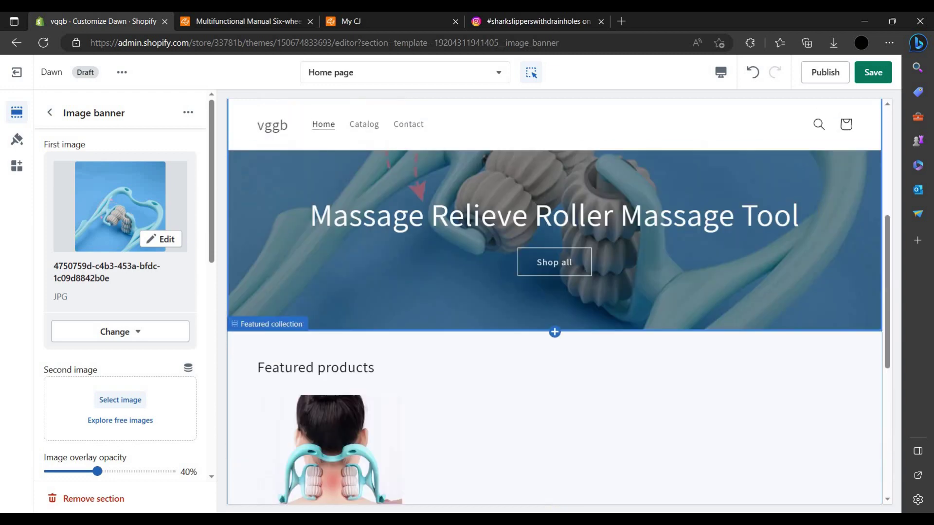
Set the neck-wearing photo 08c6bacf as the banner's second image.
{"action": "left_click", "coordinate": [168, 405]}
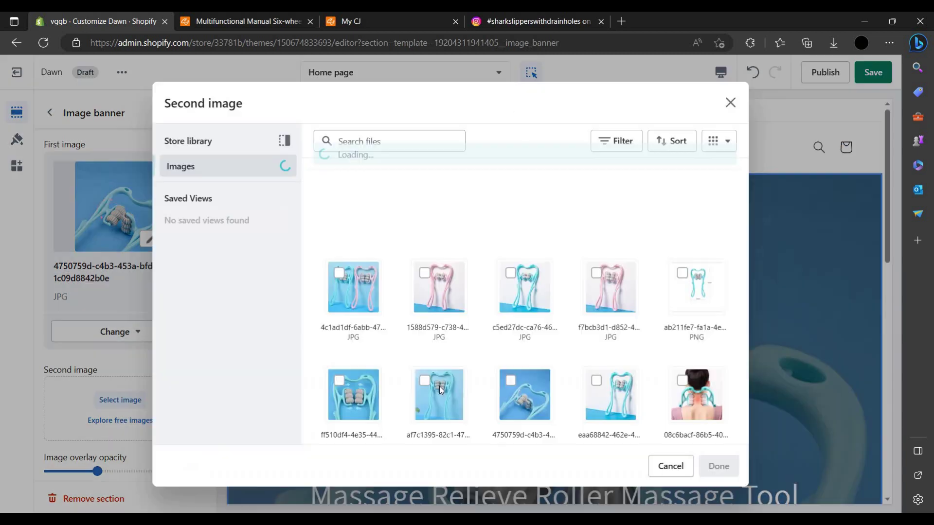
{"action": "scroll", "coordinate": [454, 367], "scroll_direction": "down", "scroll_amount": 1}
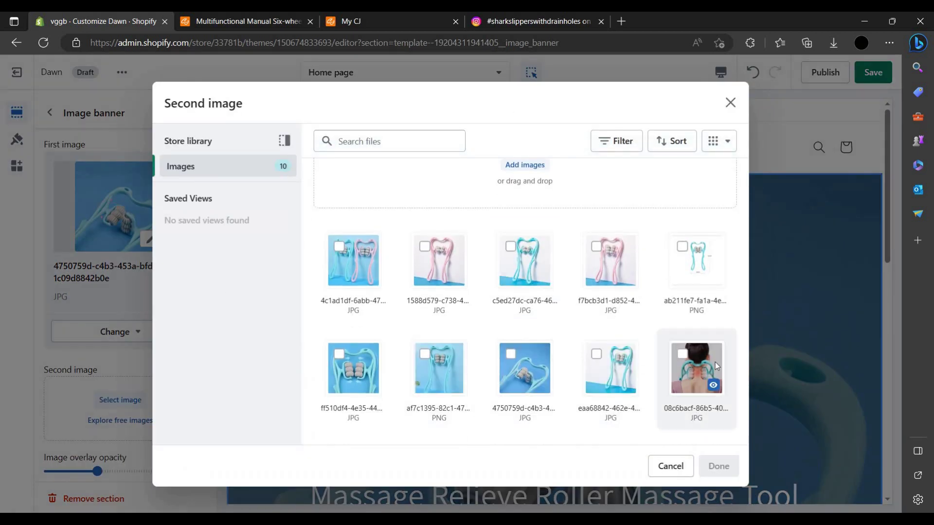
{"action": "left_click", "coordinate": [719, 466]}
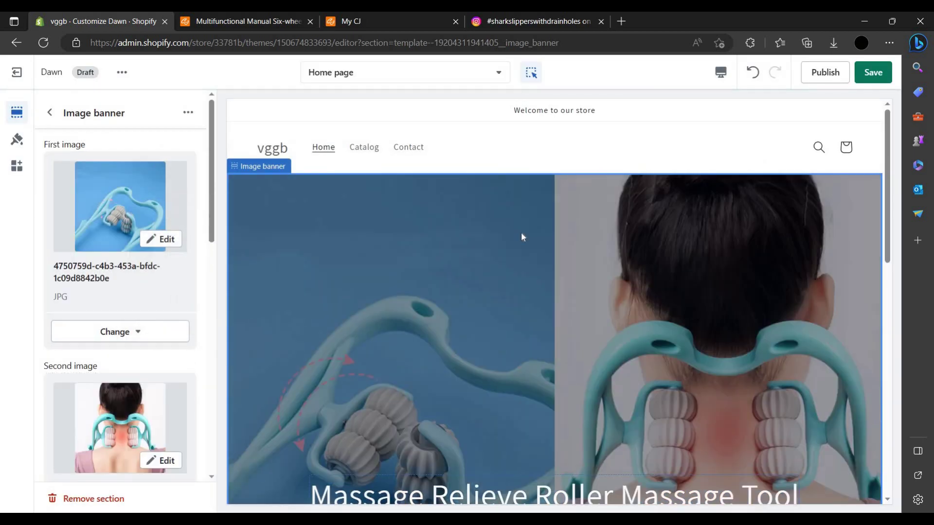
{"action": "scroll", "coordinate": [595, 306], "scroll_direction": "down", "scroll_amount": 2}
{"action": "scroll", "coordinate": [710, 266], "scroll_direction": "up", "scroll_amount": 5}
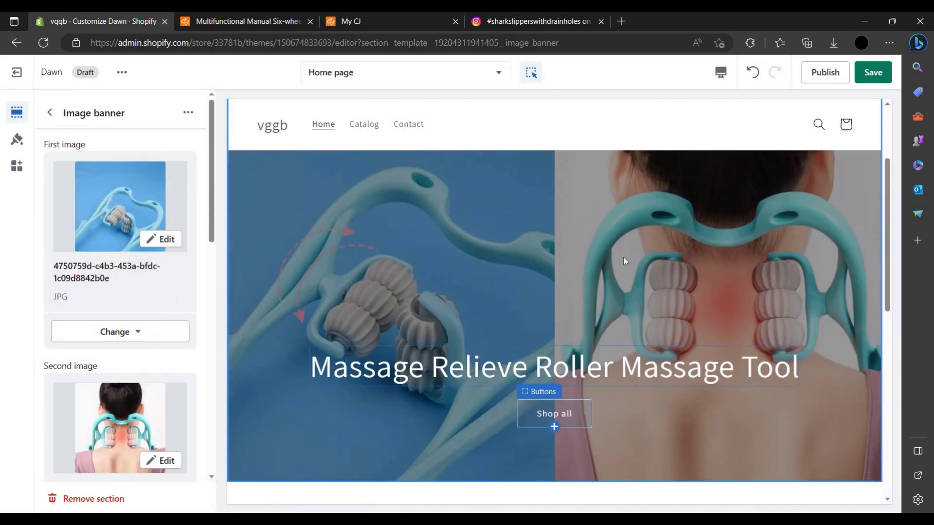
{"action": "scroll", "coordinate": [584, 255], "scroll_direction": "down", "scroll_amount": 10}
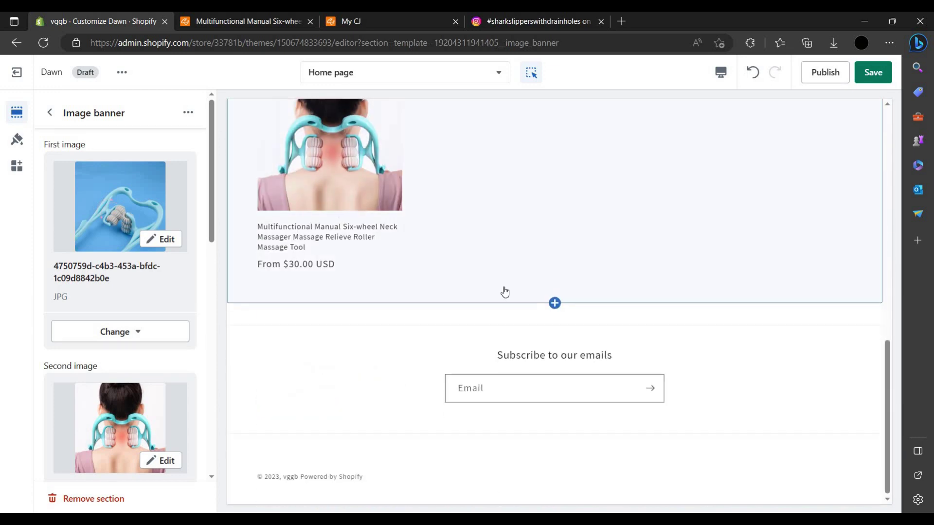
{"action": "left_click", "coordinate": [502, 294]}
{"action": "scroll", "coordinate": [360, 371], "scroll_direction": "down", "scroll_amount": 3}
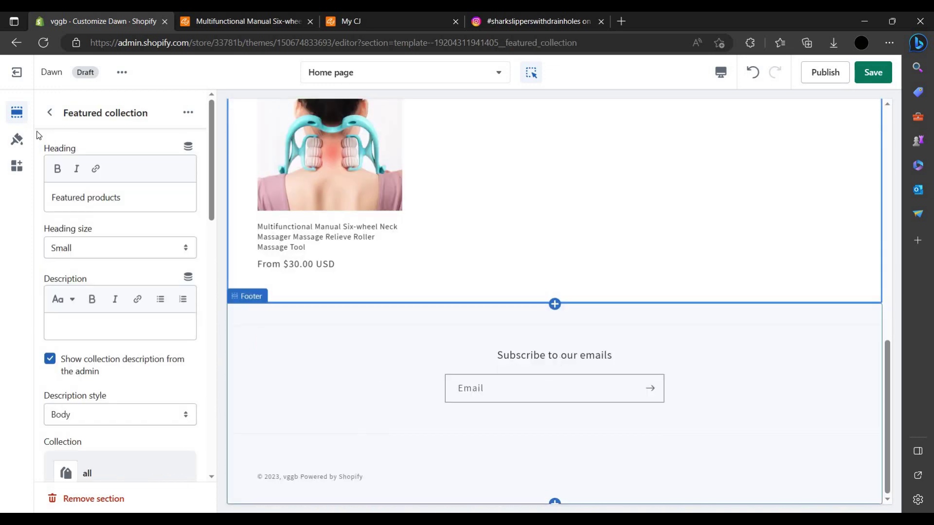
In Theme settings, set the c5ed27dc blue massager photo as the store logo.
{"action": "left_click", "coordinate": [17, 140]}
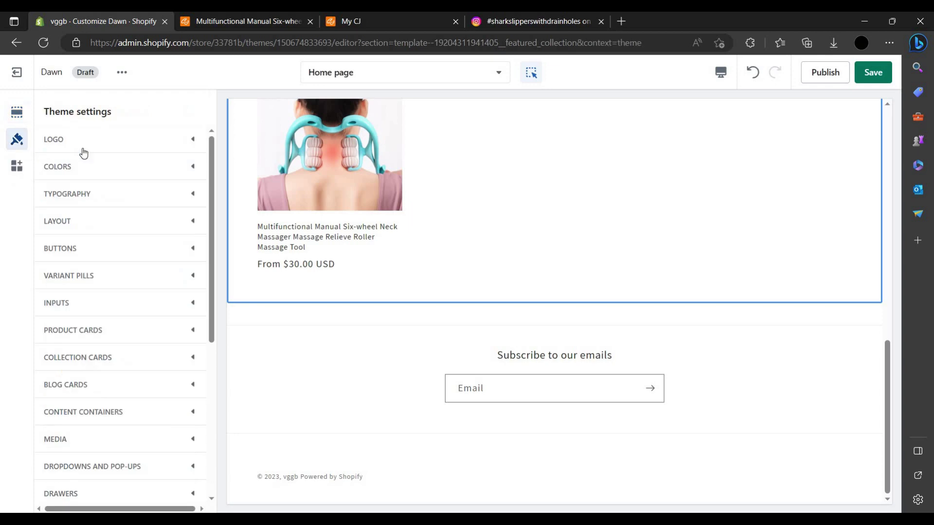
{"action": "left_click", "coordinate": [162, 142]}
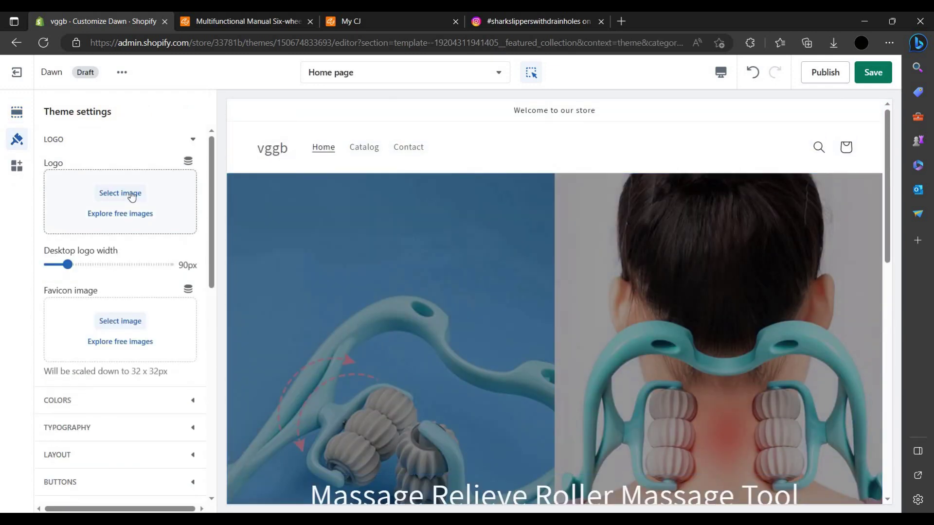
{"action": "left_click", "coordinate": [121, 193]}
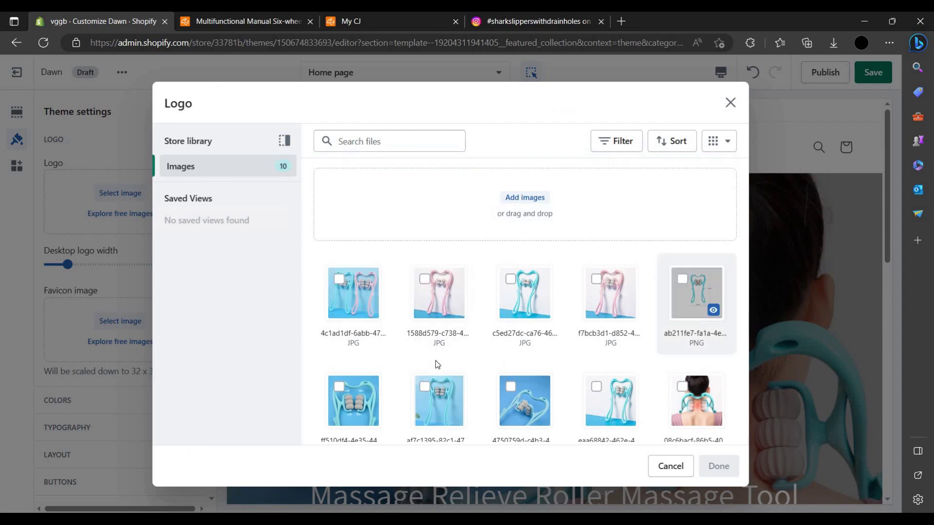
{"action": "left_click", "coordinate": [728, 471]}
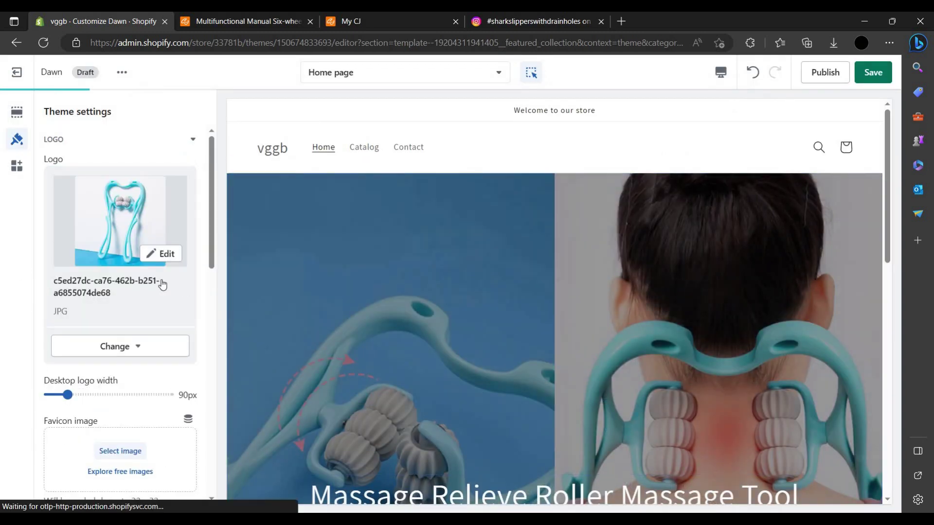
{"action": "scroll", "coordinate": [162, 284], "scroll_direction": "down", "scroll_amount": 5}
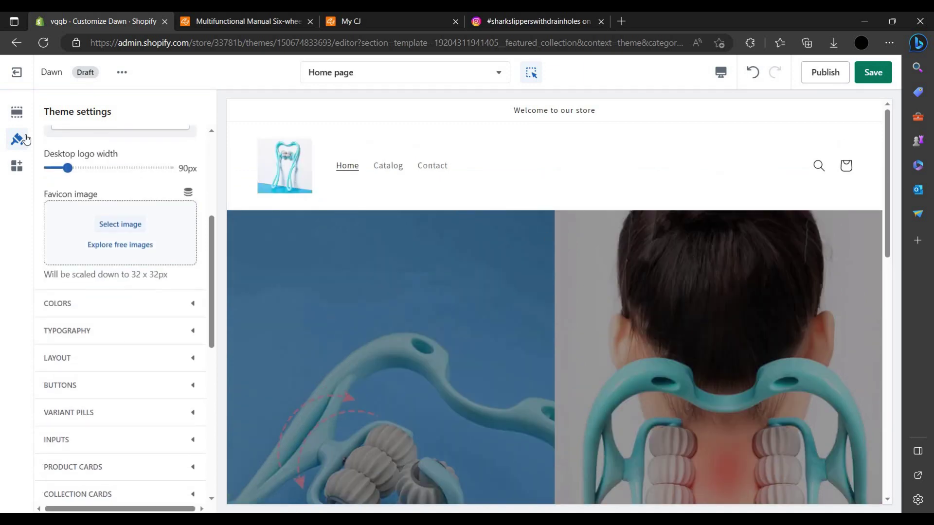
Choose the pink massager image as the favicon and save the Dawn theme.
{"action": "left_click", "coordinate": [11, 173]}
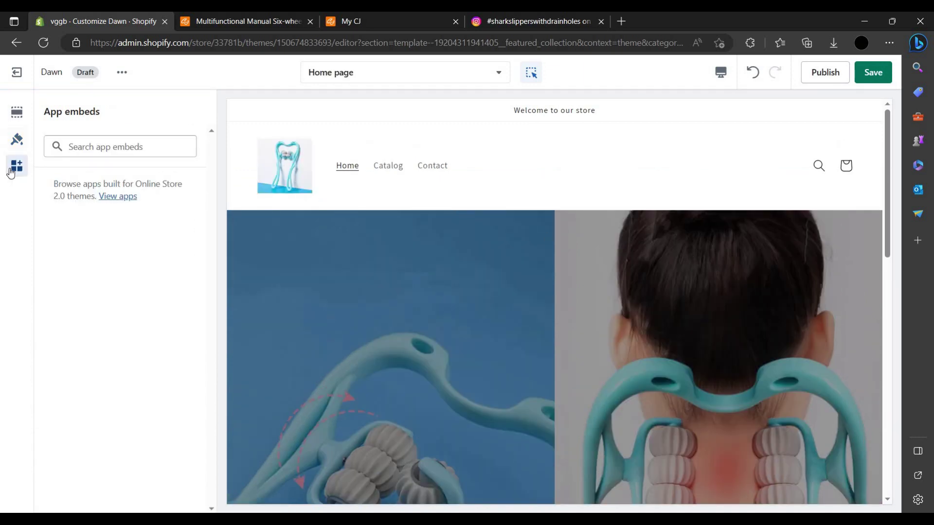
{"action": "left_click", "coordinate": [17, 140]}
{"action": "scroll", "coordinate": [136, 298], "scroll_direction": "down", "scroll_amount": 5}
{"action": "scroll", "coordinate": [121, 303], "scroll_direction": "up", "scroll_amount": 4}
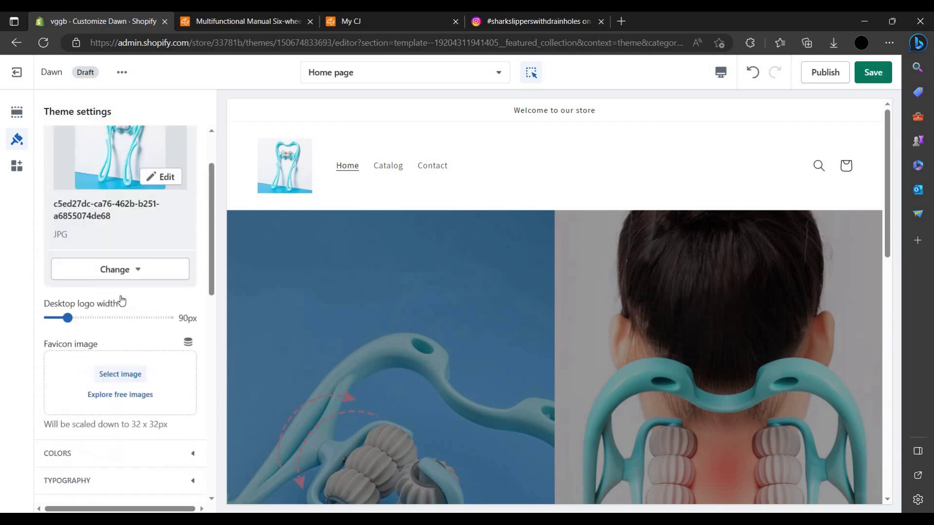
{"action": "scroll", "coordinate": [116, 334], "scroll_direction": "down", "scroll_amount": 1}
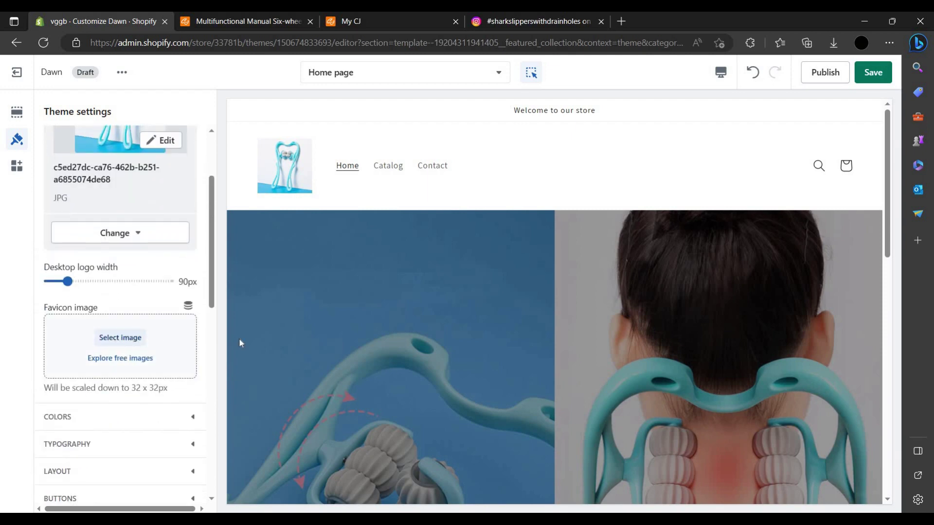
{"action": "left_click", "coordinate": [120, 338]}
{"action": "left_click", "coordinate": [610, 292]}
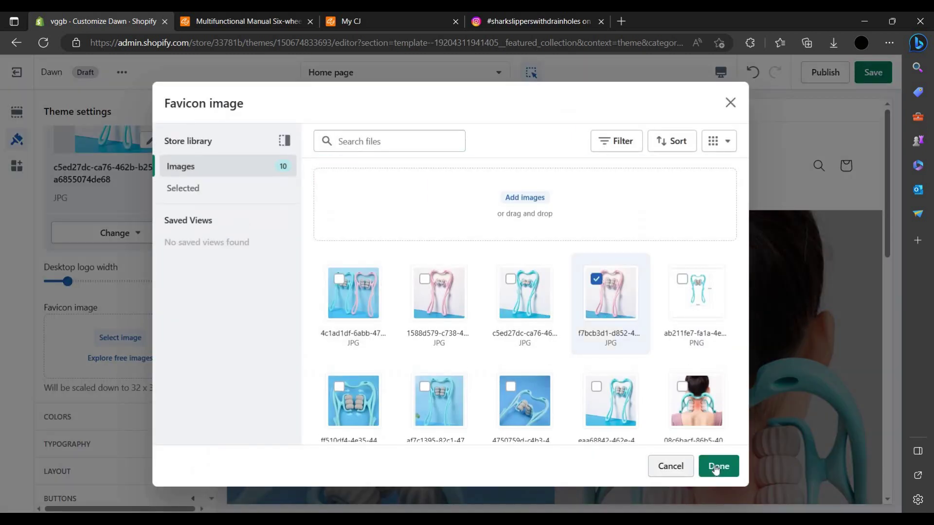
{"action": "left_click", "coordinate": [717, 466]}
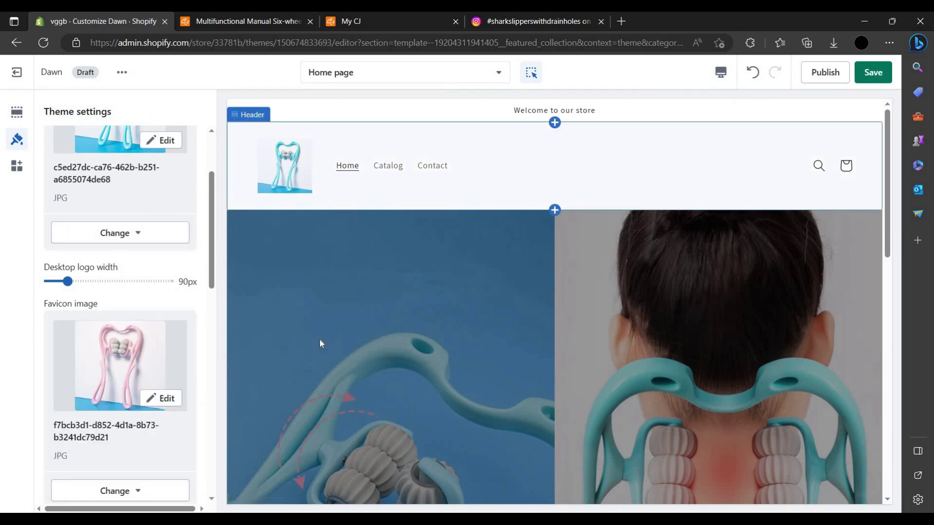
{"action": "scroll", "coordinate": [320, 282], "scroll_direction": "down", "scroll_amount": 10}
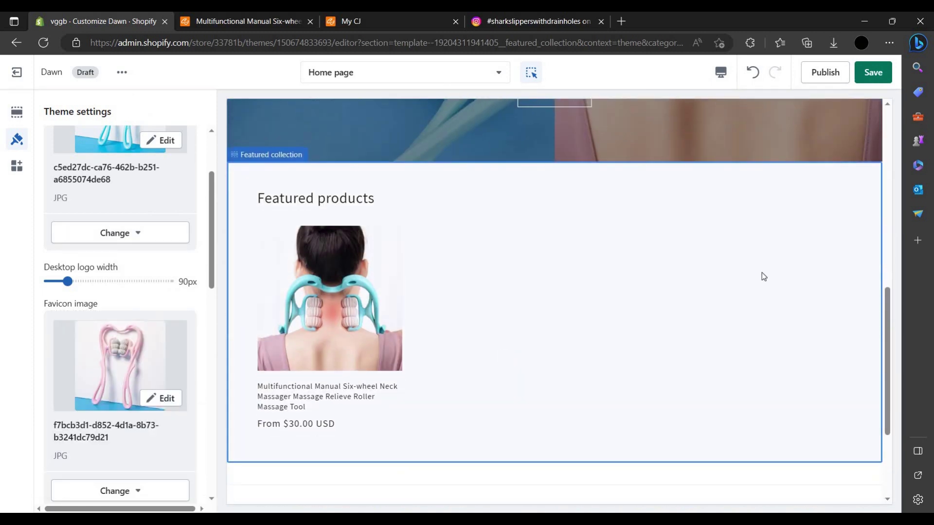
{"action": "scroll", "coordinate": [761, 272], "scroll_direction": "up", "scroll_amount": 10}
{"action": "left_click", "coordinate": [873, 73]}
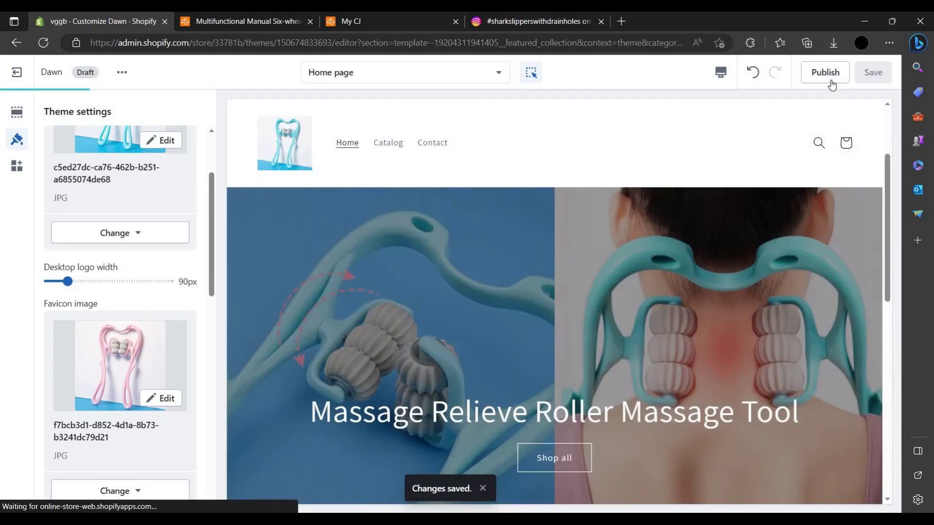
Publish the customized Dawn theme, replacing the current live theme.
{"action": "left_click", "coordinate": [827, 76]}
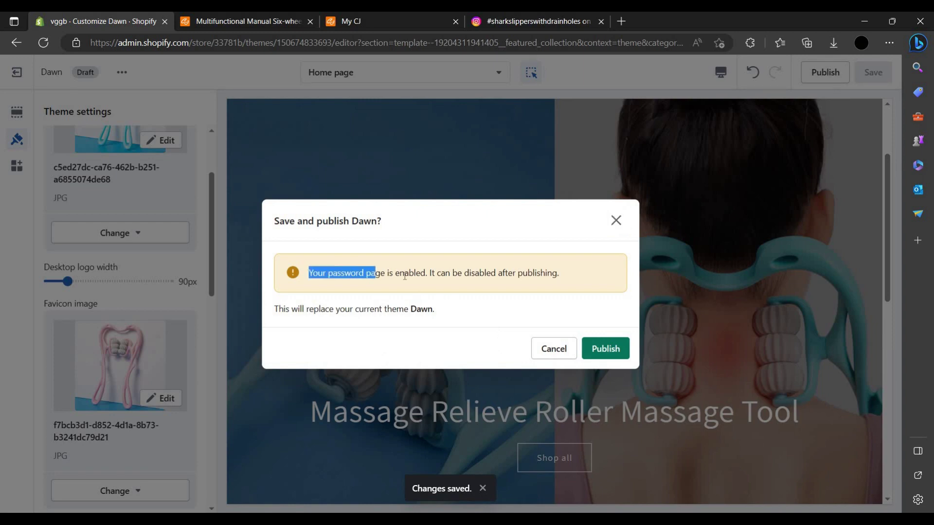
{"action": "left_click", "coordinate": [619, 350]}
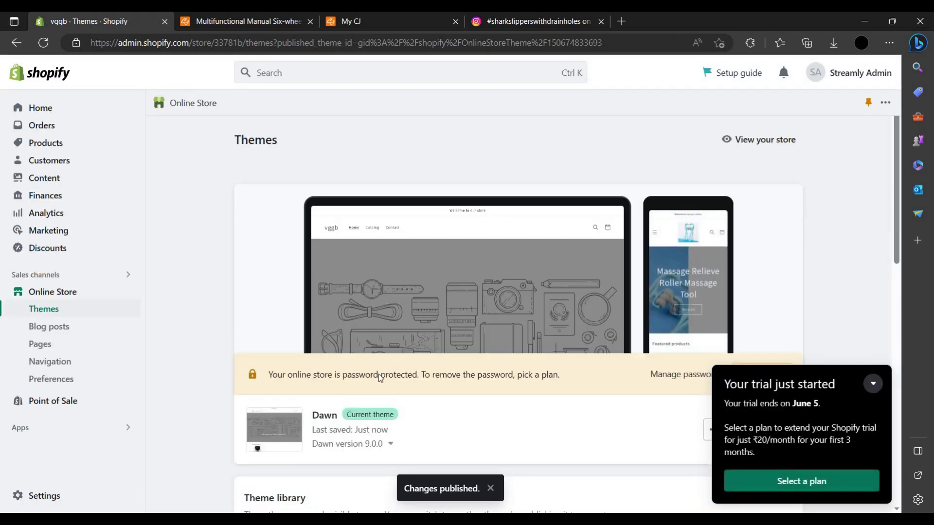
{"action": "scroll", "coordinate": [379, 378], "scroll_direction": "down", "scroll_amount": 5}
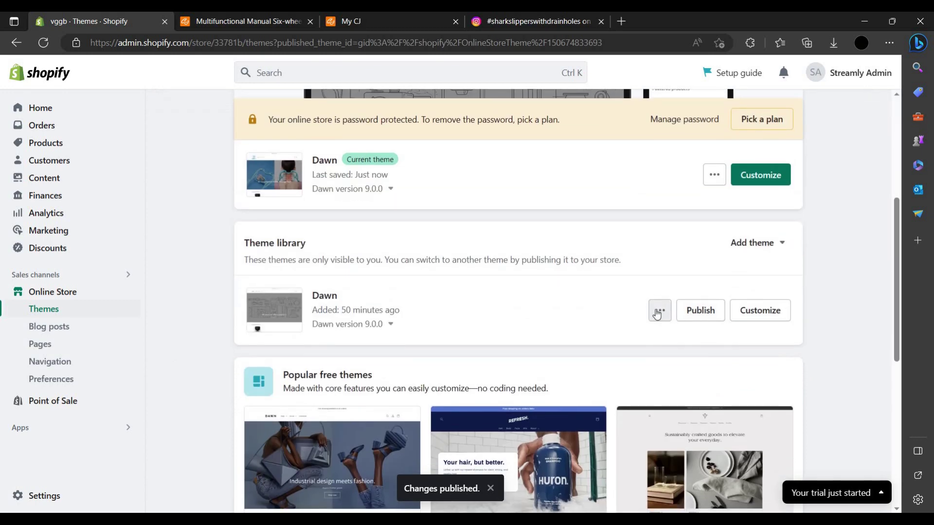
{"action": "left_click", "coordinate": [660, 312]}
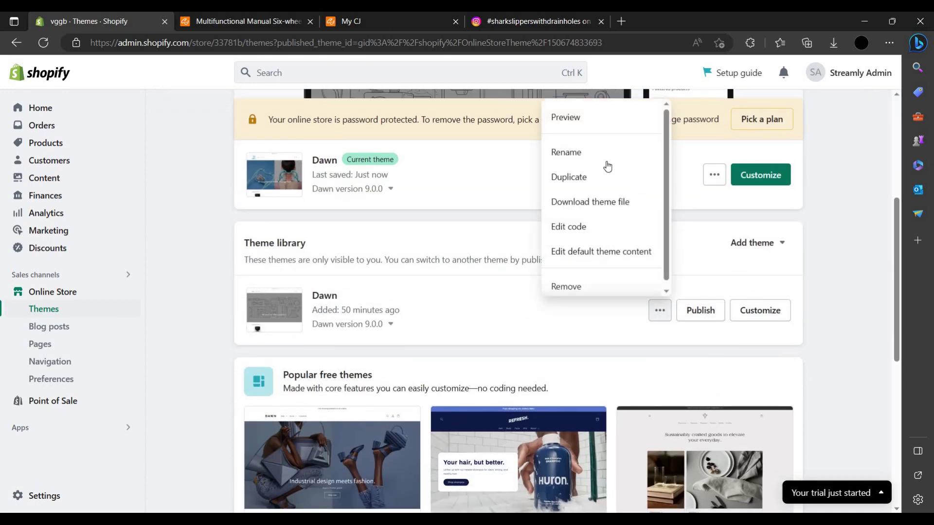
{"action": "left_click", "coordinate": [472, 232]}
{"action": "scroll", "coordinate": [744, 452], "scroll_direction": "up", "scroll_amount": 3}
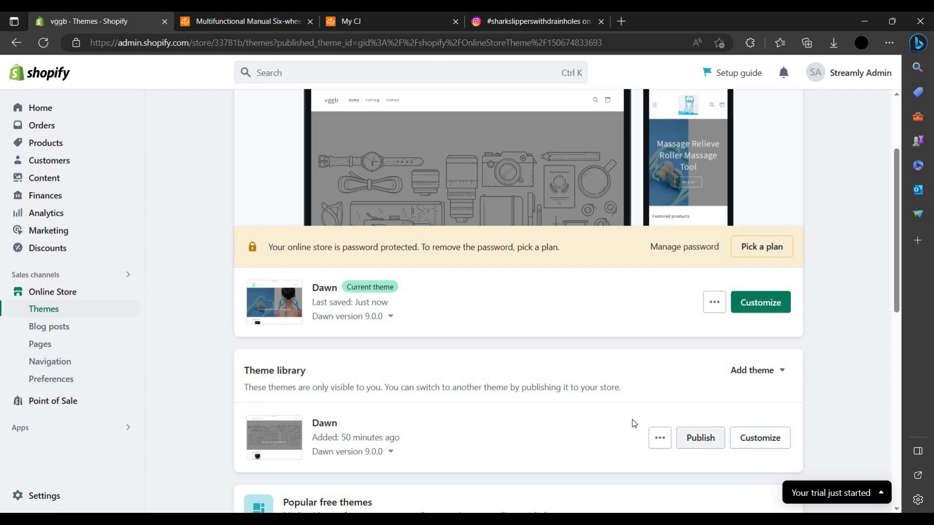
Publish the library's other Dawn theme, leaving the just-saved customized copy in the library.
{"action": "left_click", "coordinate": [696, 438]}
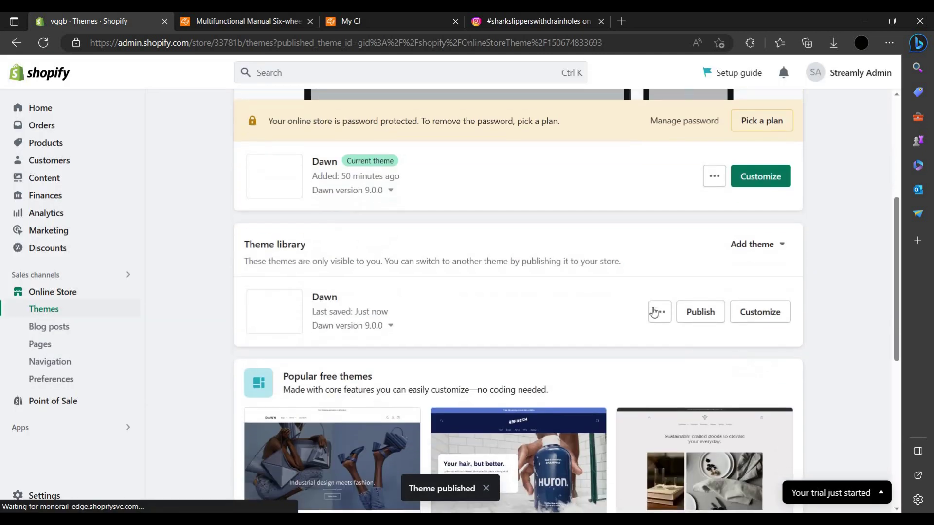
{"action": "left_click", "coordinate": [656, 314]}
{"action": "left_click", "coordinate": [659, 310]}
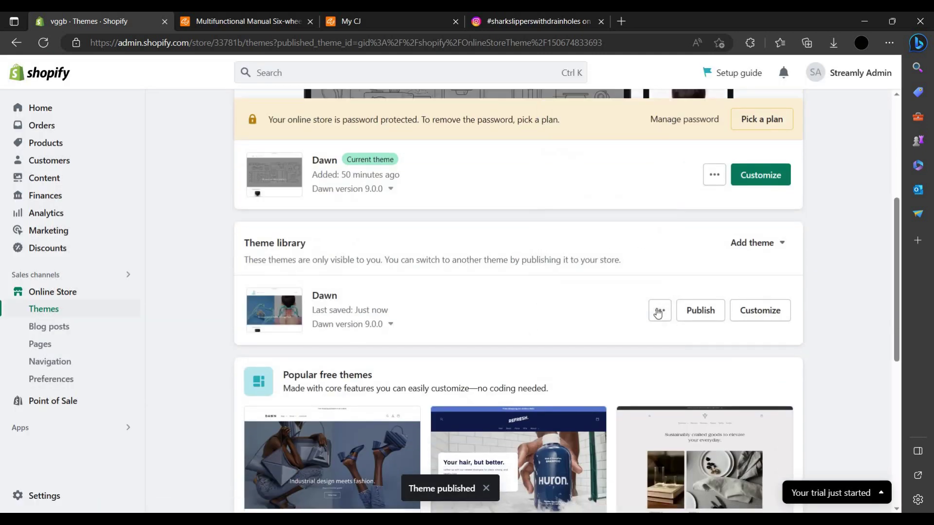
{"action": "left_click", "coordinate": [659, 310]}
{"action": "scroll", "coordinate": [618, 253], "scroll_direction": "down", "scroll_amount": 1}
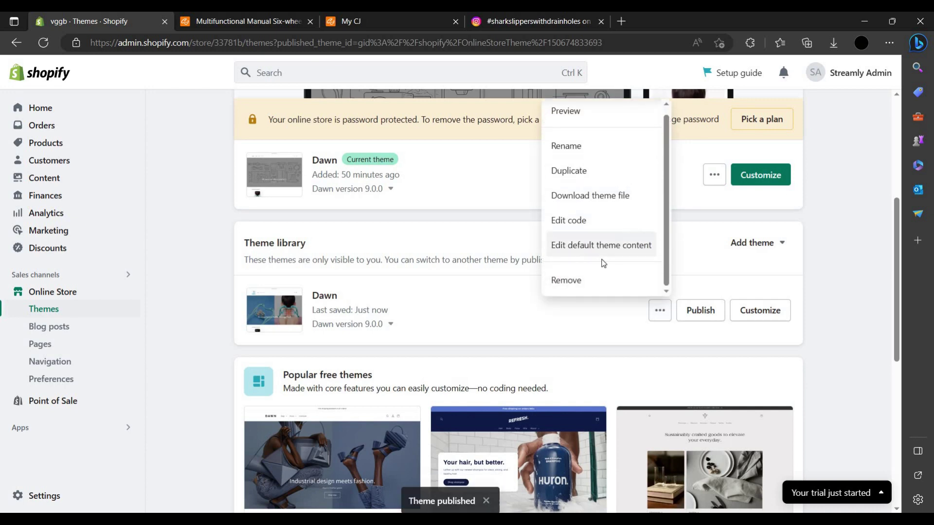
{"action": "triple_click", "coordinate": [759, 323]}
{"action": "scroll", "coordinate": [811, 235], "scroll_direction": "up", "scroll_amount": 5}
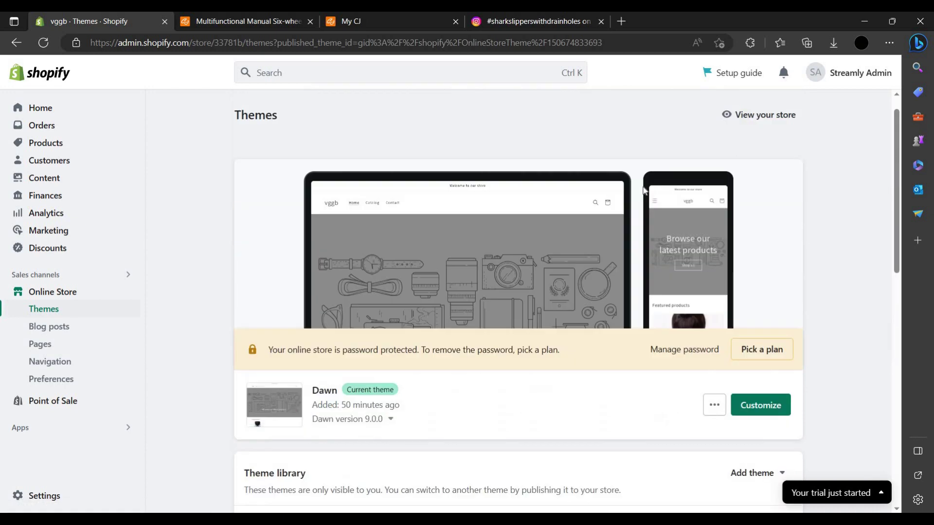
{"action": "scroll", "coordinate": [786, 384], "scroll_direction": "down", "scroll_amount": 3}
{"action": "scroll", "coordinate": [665, 237], "scroll_direction": "up", "scroll_amount": 2}
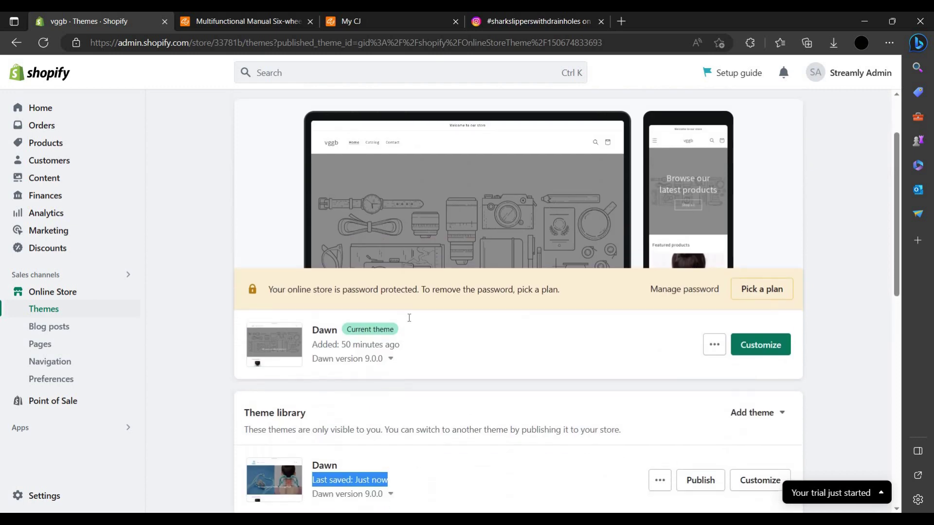
{"action": "scroll", "coordinate": [669, 349], "scroll_direction": "down", "scroll_amount": 2}
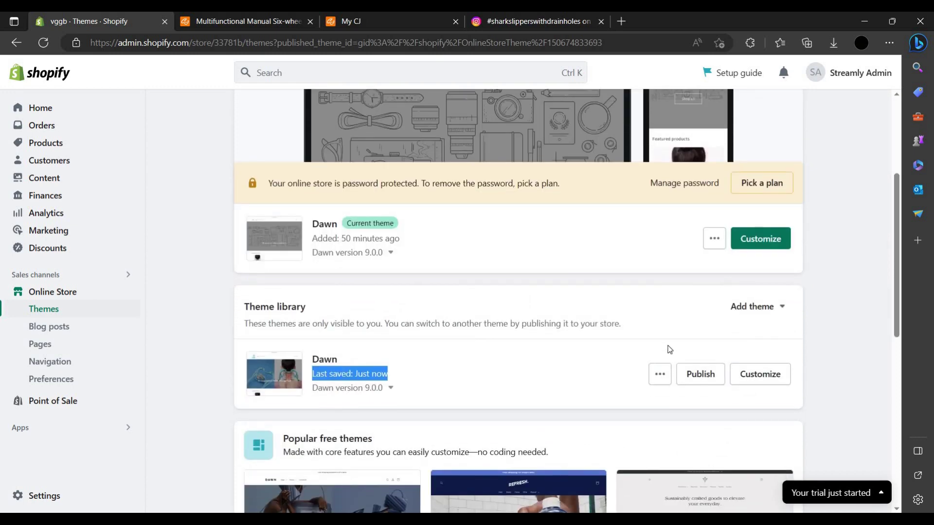
Open the library Dawn theme in the editor with a mobile preview.
{"action": "left_click", "coordinate": [754, 387]}
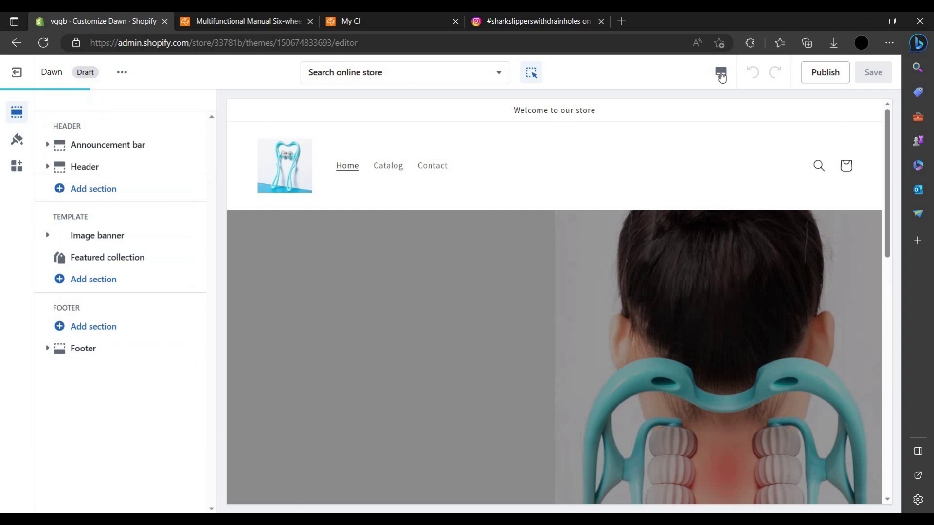
{"action": "left_click", "coordinate": [721, 75]}
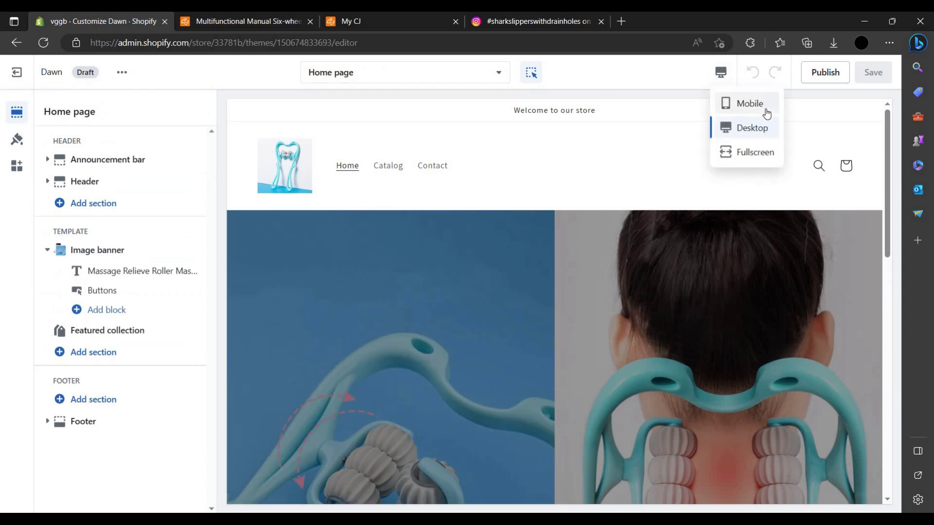
{"action": "left_click", "coordinate": [763, 109]}
{"action": "scroll", "coordinate": [615, 354], "scroll_direction": "down", "scroll_amount": 10}
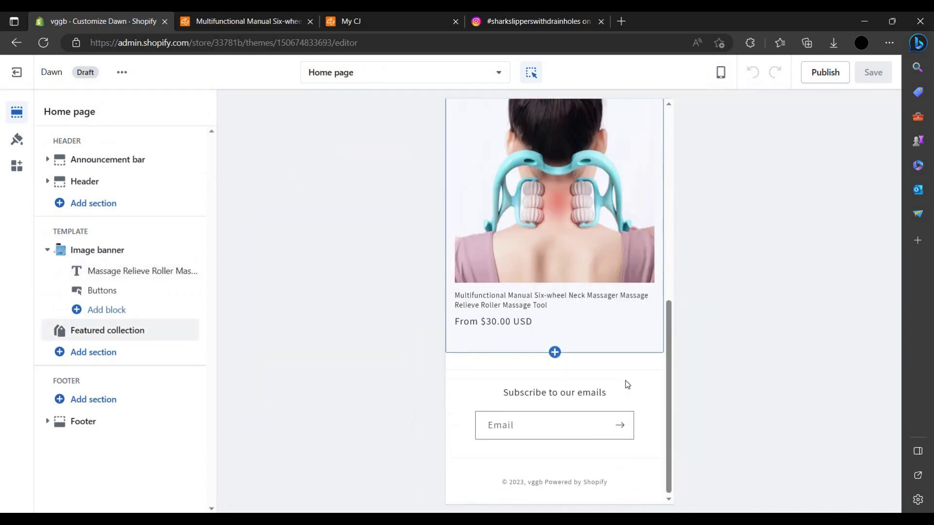
{"action": "scroll", "coordinate": [626, 381], "scroll_direction": "up", "scroll_amount": 10}
{"action": "scroll", "coordinate": [580, 223], "scroll_direction": "down", "scroll_amount": 5}
Open the featured neck massager product page and scroll through its description on mobile.
{"action": "left_click", "coordinate": [574, 234]}
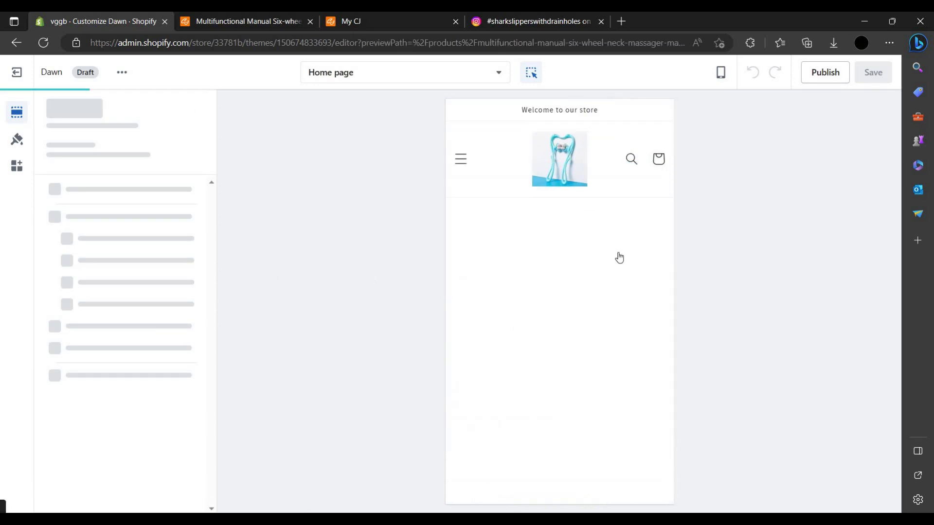
{"action": "scroll", "coordinate": [559, 316], "scroll_direction": "down", "scroll_amount": 5}
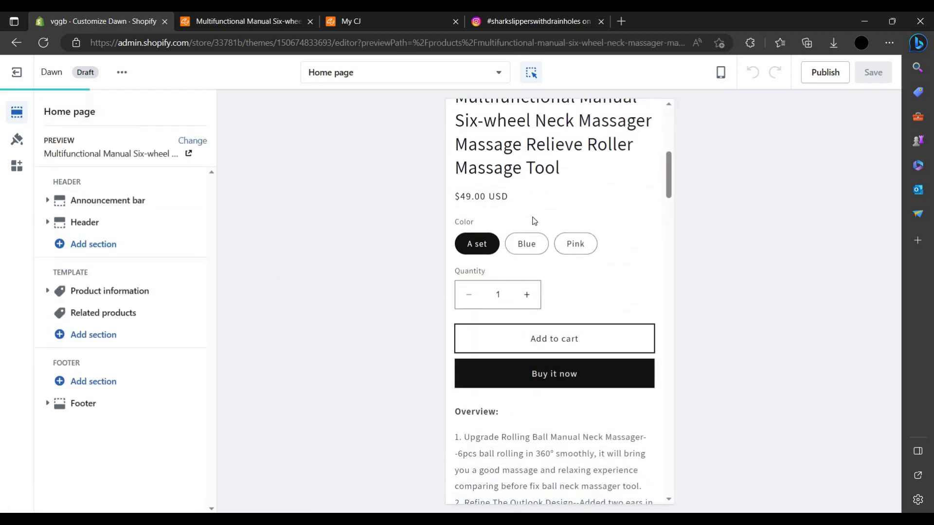
{"action": "scroll", "coordinate": [535, 220], "scroll_direction": "down", "scroll_amount": 5}
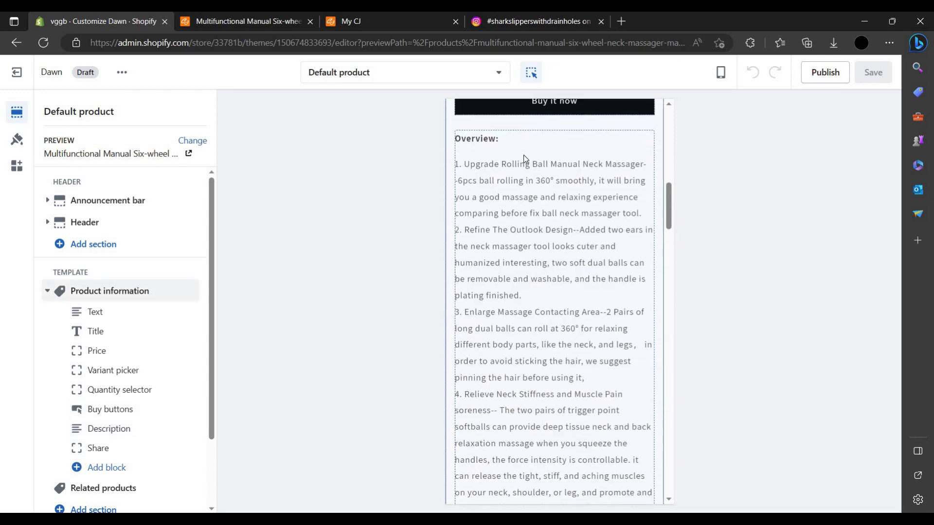
{"action": "scroll", "coordinate": [525, 195], "scroll_direction": "down", "scroll_amount": 1}
{"action": "left_click", "coordinate": [510, 229]}
{"action": "scroll", "coordinate": [518, 244], "scroll_direction": "down", "scroll_amount": 10}
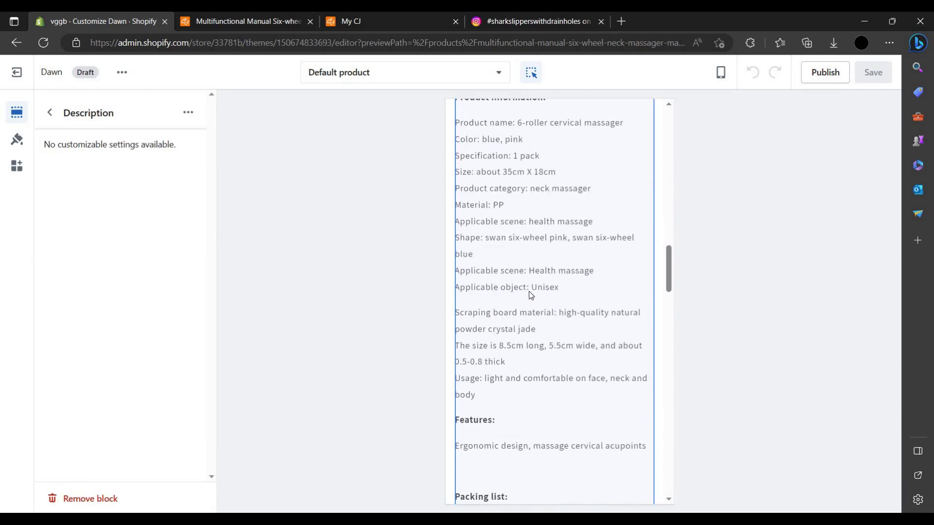
{"action": "scroll", "coordinate": [530, 295], "scroll_direction": "down", "scroll_amount": 20}
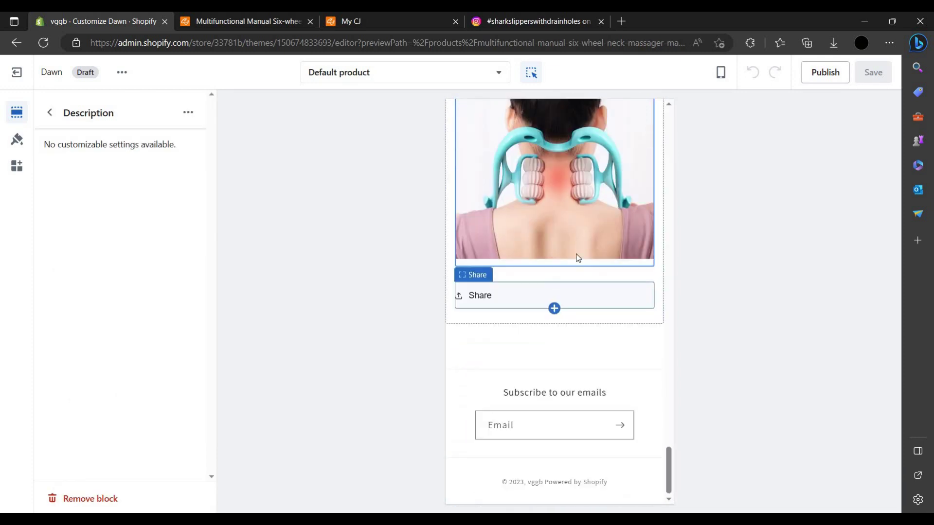
Switch the product page preview to the desktop layout.
{"action": "left_click", "coordinate": [721, 72]}
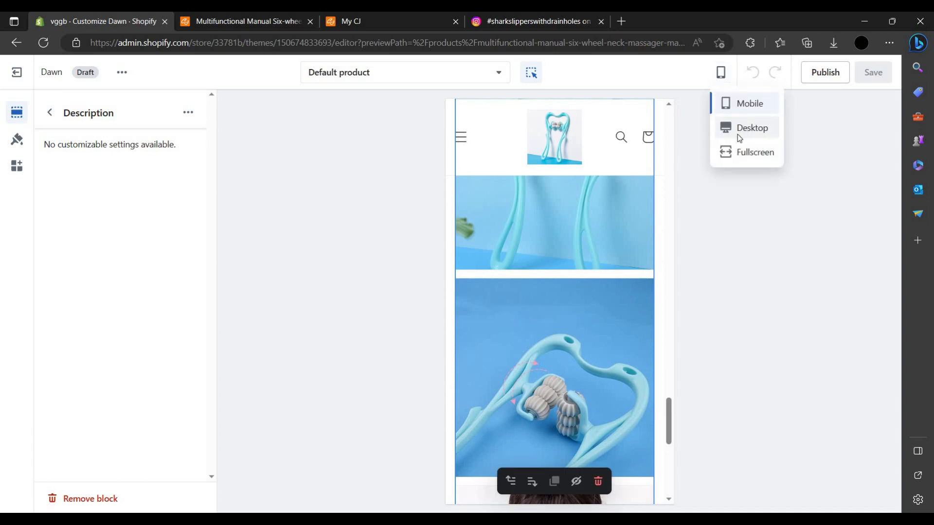
{"action": "left_click", "coordinate": [737, 134]}
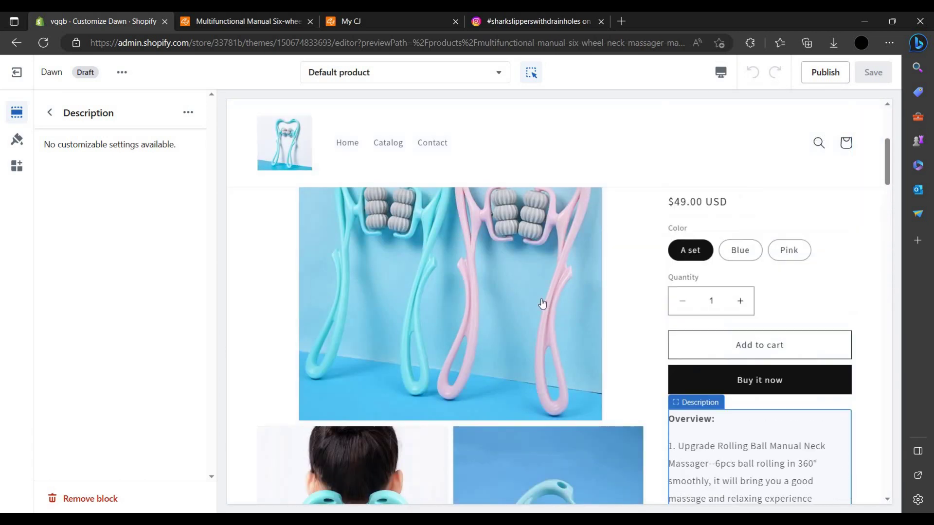
{"action": "scroll", "coordinate": [479, 371], "scroll_direction": "down", "scroll_amount": 7}
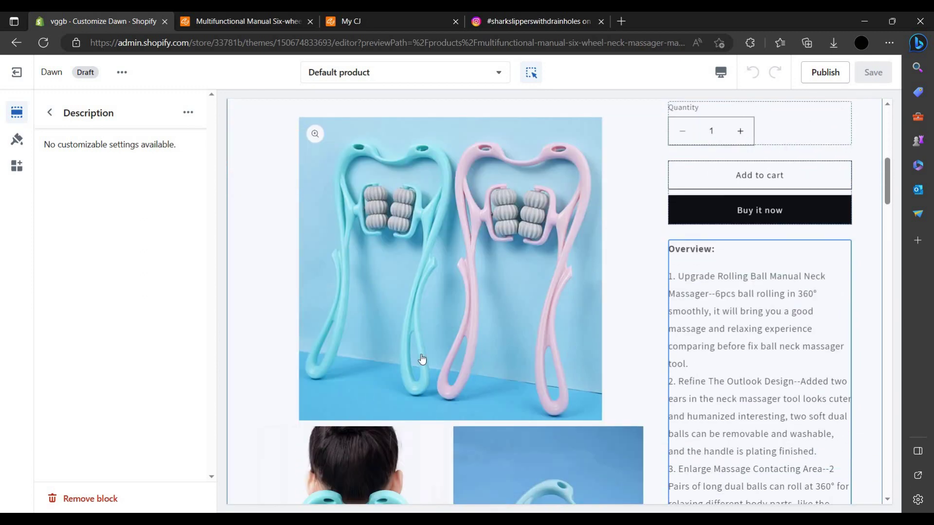